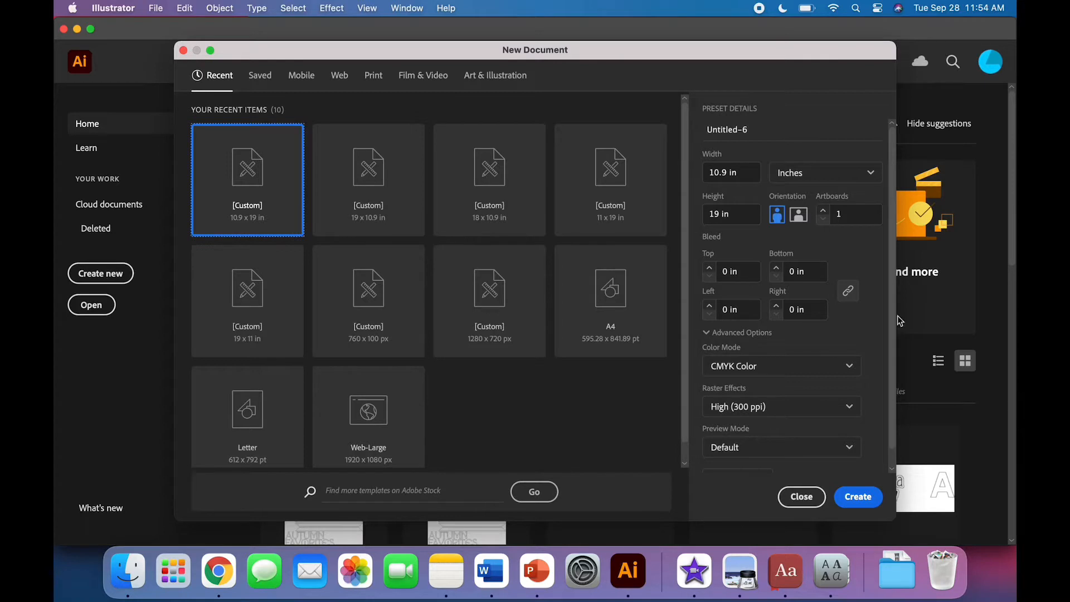
- Create a portrait document 10.9 in wide and 19 in high with one artboard in CMYK Color
click(797, 215)
click(778, 215)
click(854, 497)
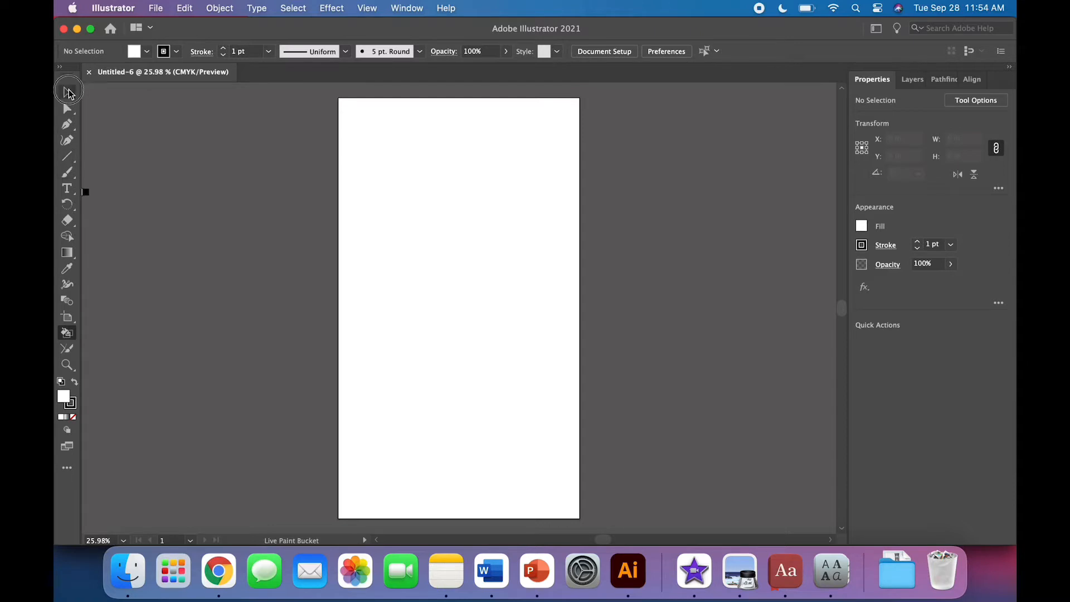
- Draw a rectangle 9 in wide and 12 in high on the artboard
click(67, 156)
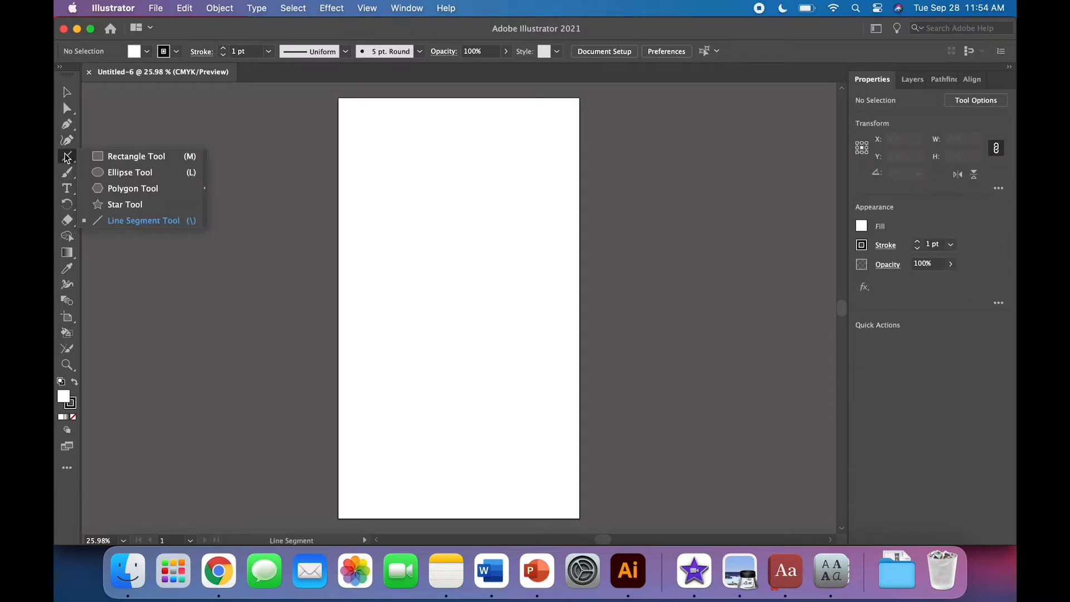
click(109, 156)
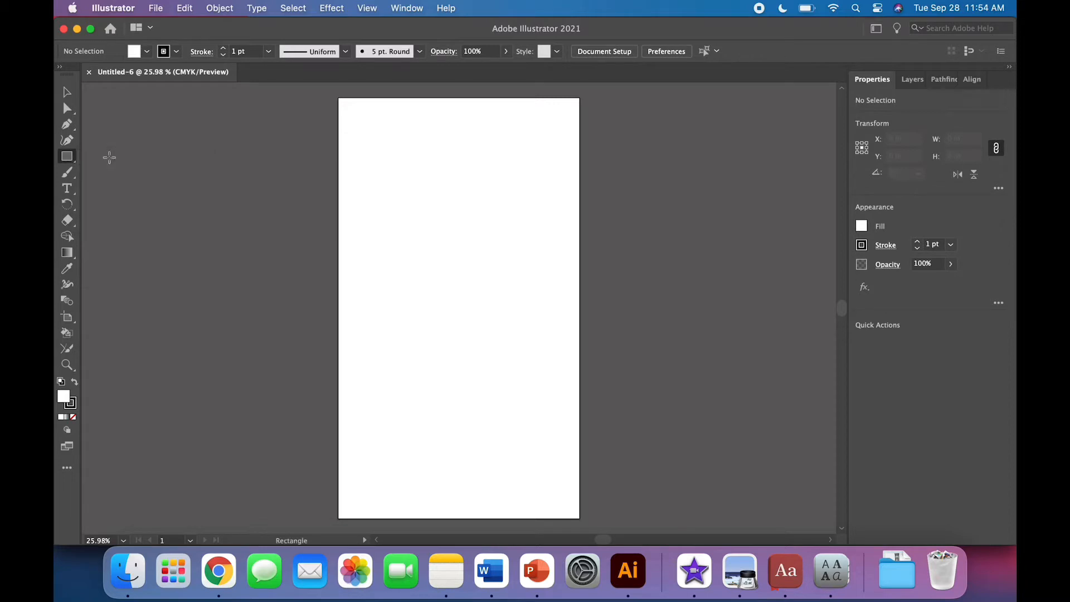
click(403, 220)
key(Return)
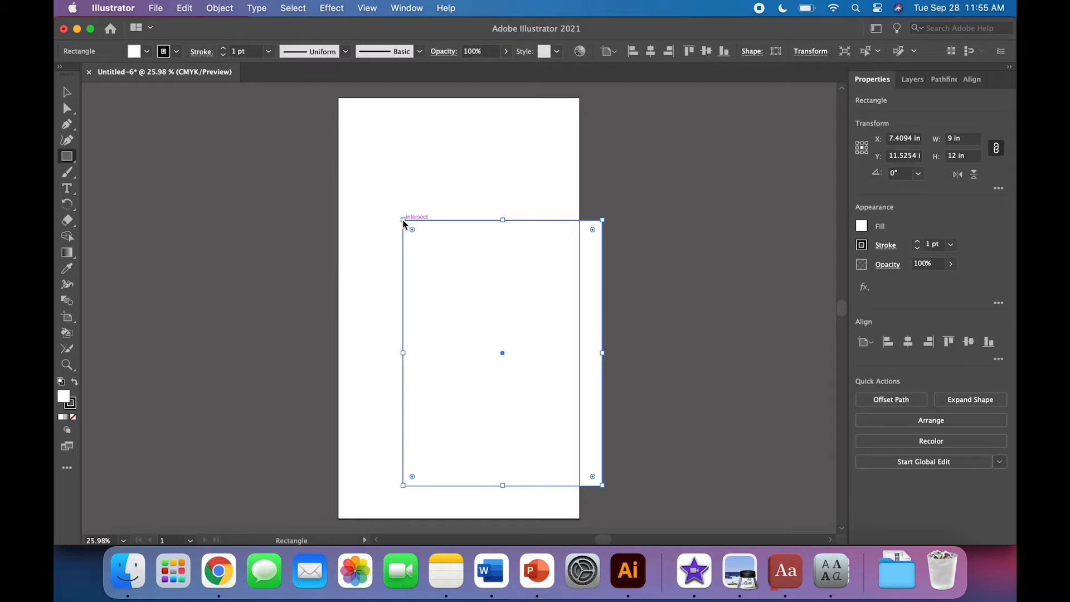
- Set the rectangle's fill to None, keeping its 1 pt black stroke
click(146, 53)
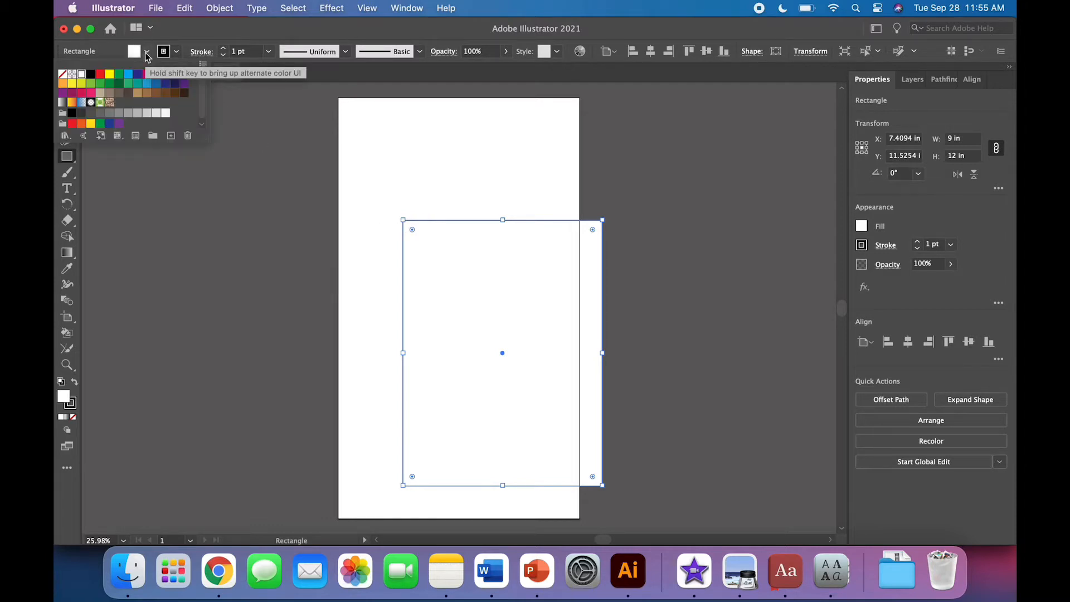
click(62, 74)
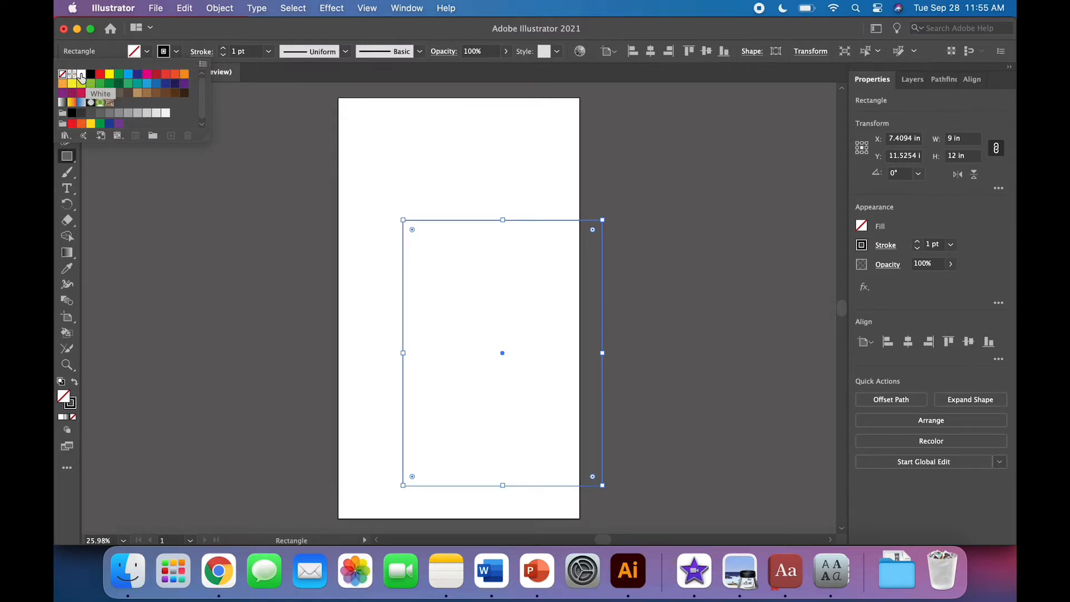
click(148, 52)
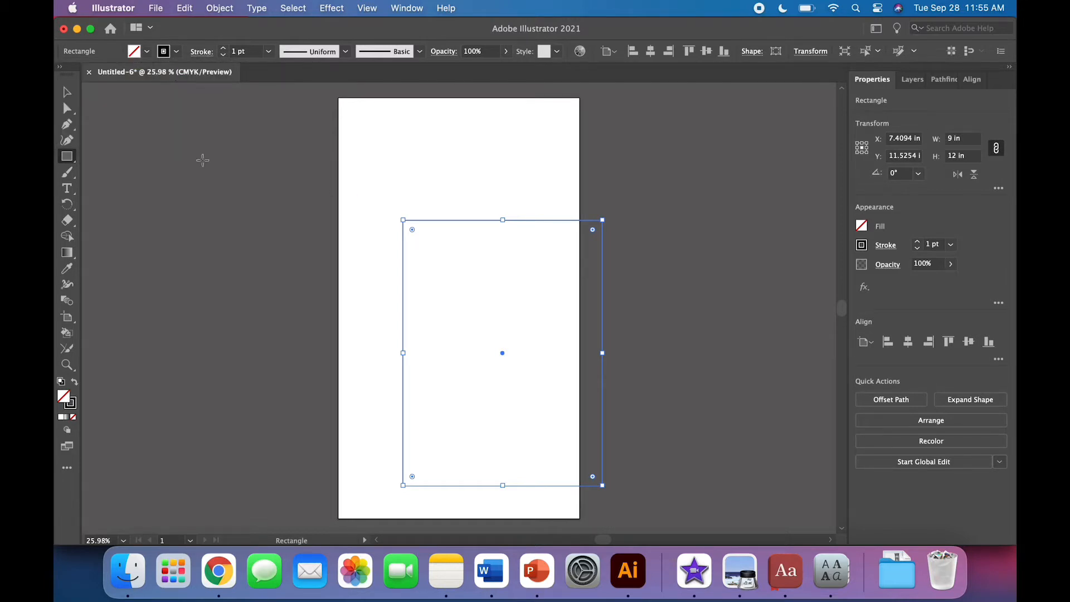
- Move the rectangle to the upper part of the artboard, horizontally centred at about X 5.45 in, Y 6.75 in
click(67, 92)
click(360, 182)
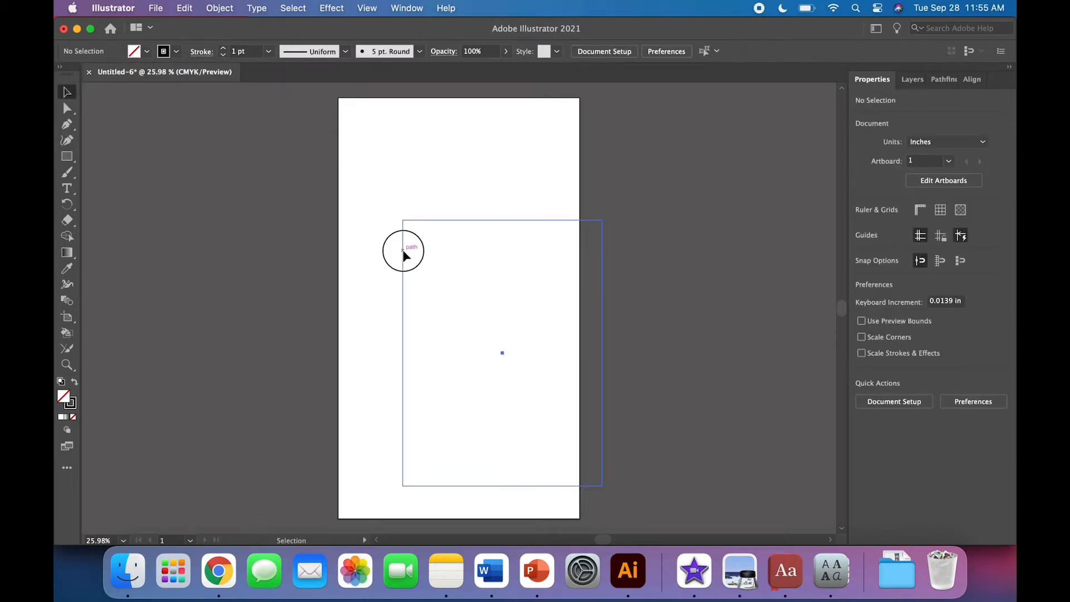
drag(403, 255, 360, 144)
click(409, 457)
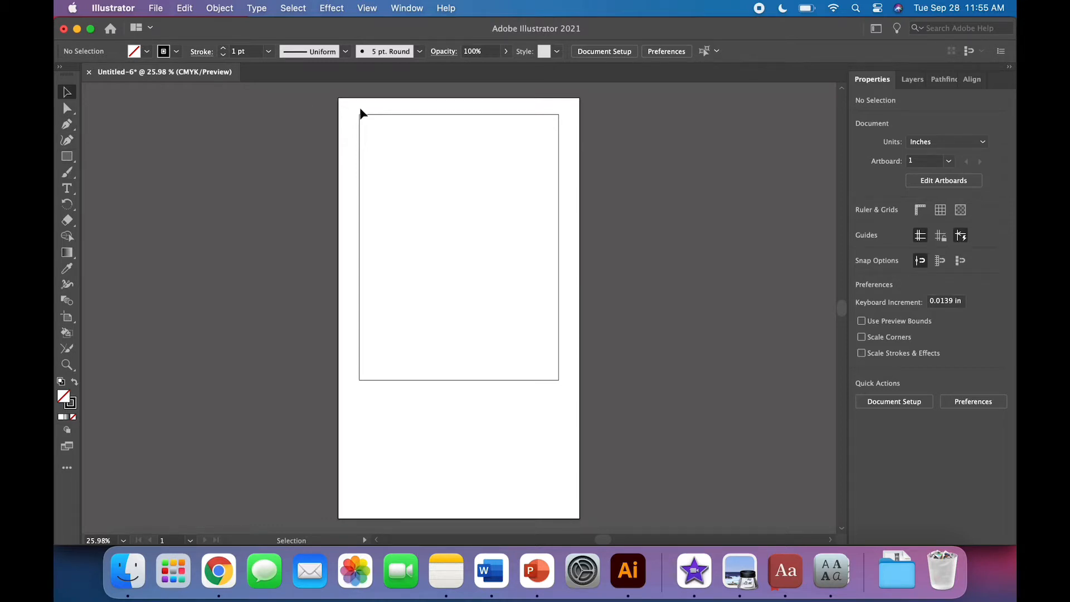
- Create an inner rectangle by offsetting the rectangle's path by -0.5 in with Miter joins
click(360, 125)
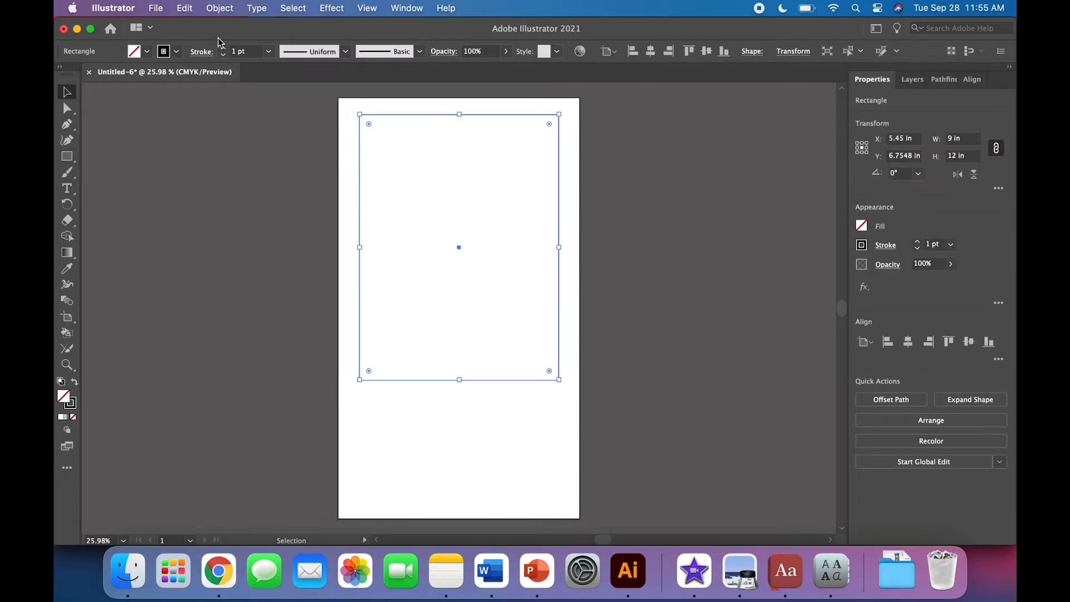
click(220, 8)
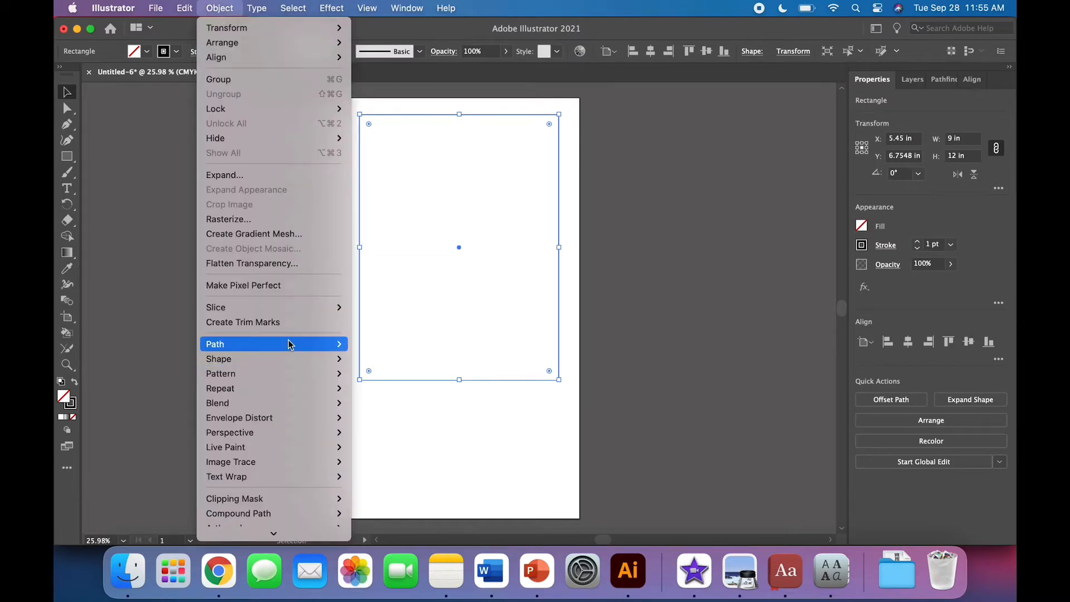
mouse_move(289, 344)
click(387, 394)
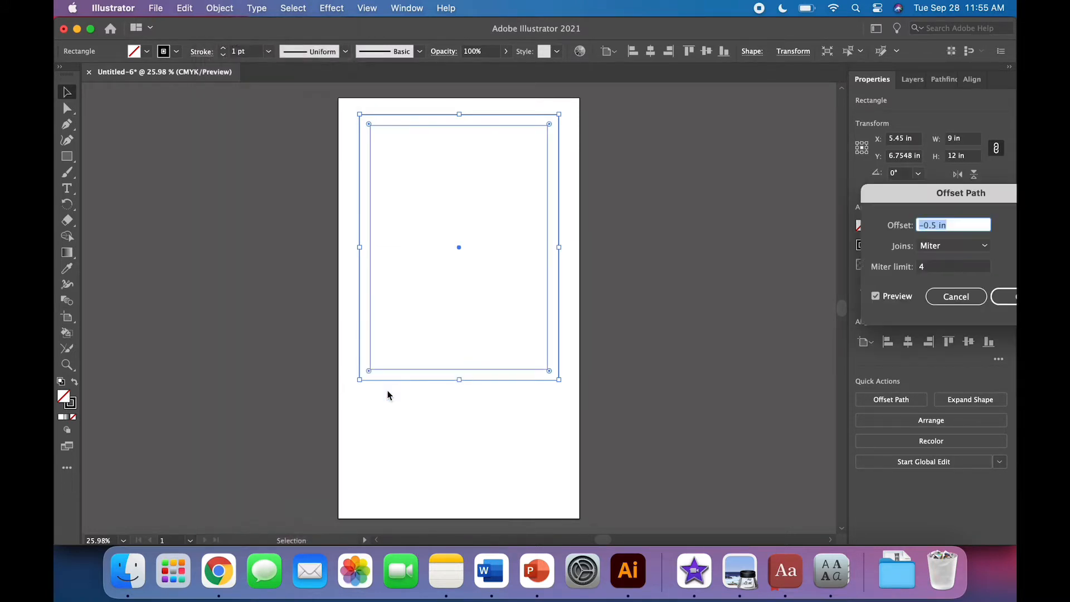
click(954, 225)
click(1004, 296)
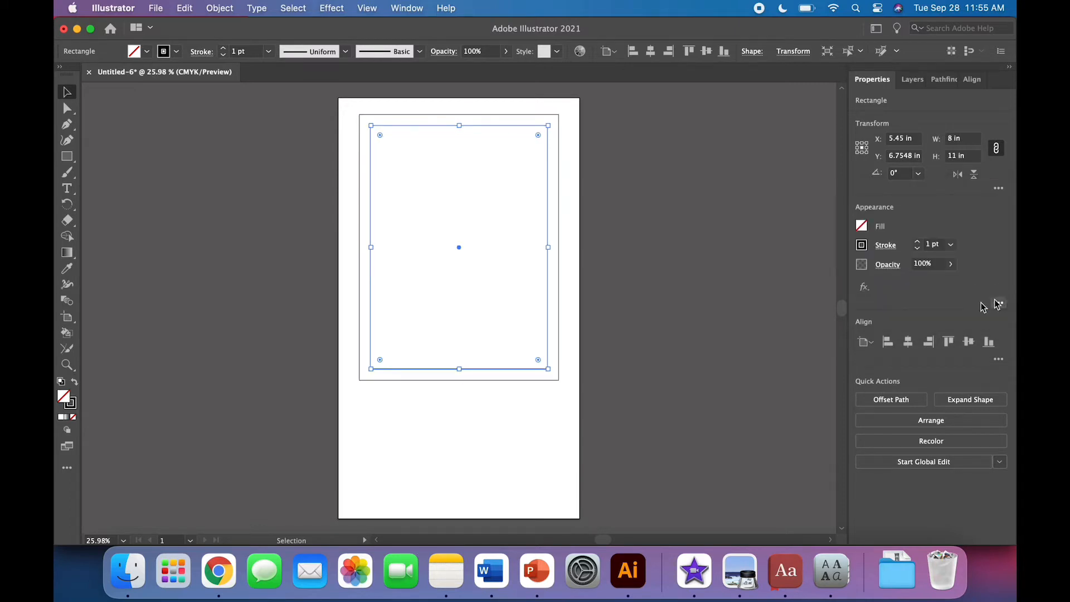
click(400, 422)
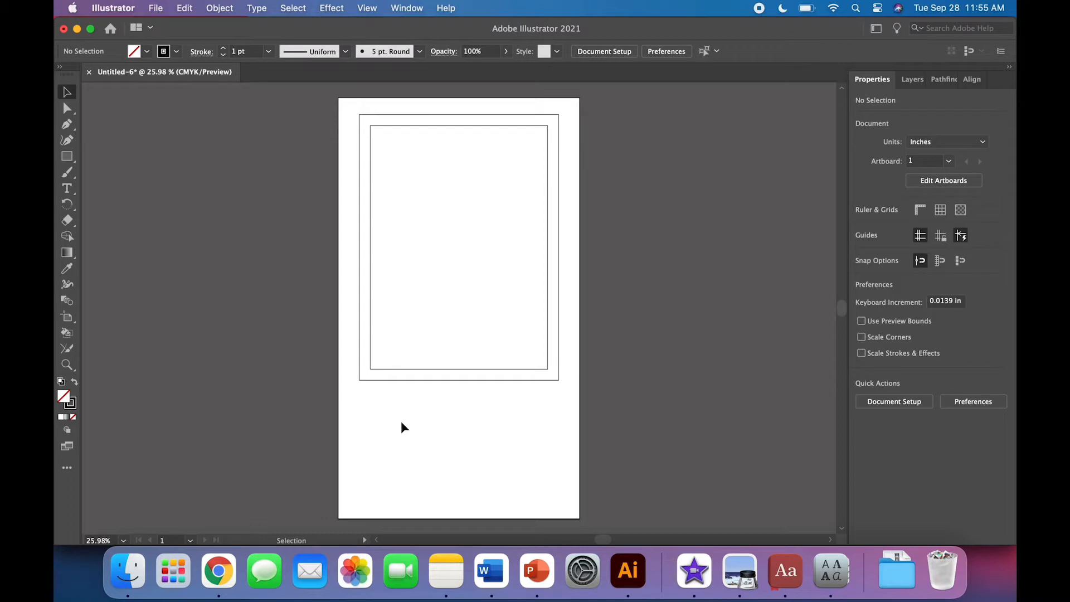
- Swap fill and stroke on both rectangles, cut out the inner one with Minus Front, and swap the colours back
drag(401, 427, 382, 344)
click(75, 382)
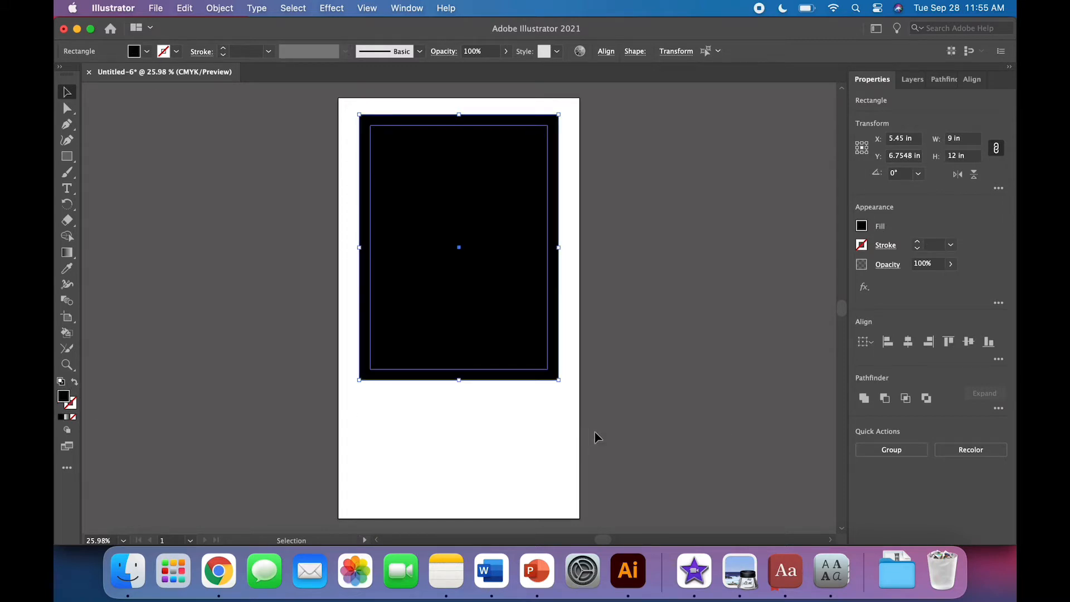
click(885, 399)
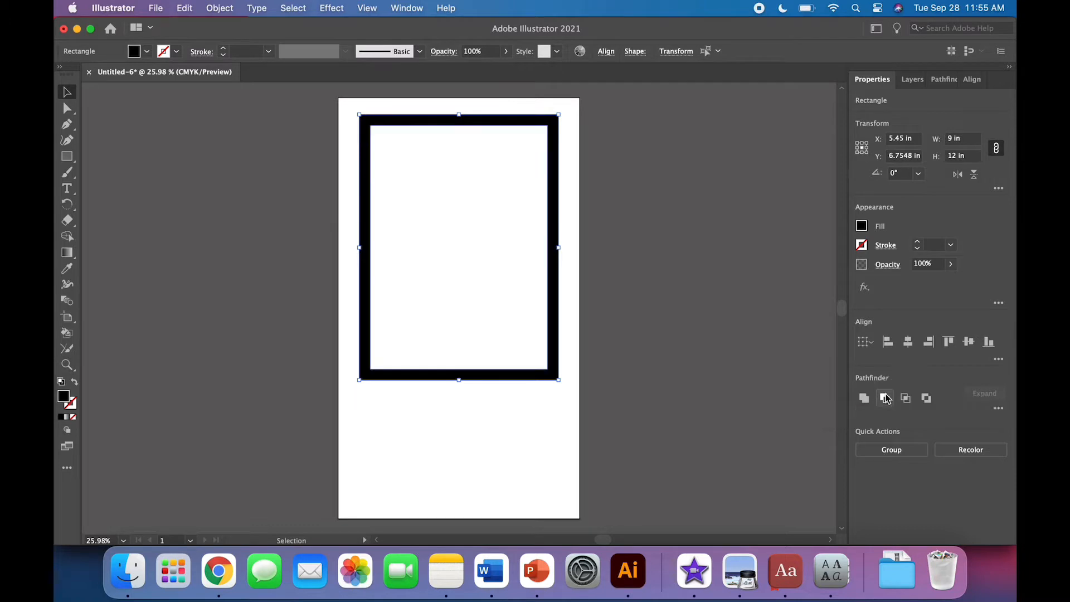
click(73, 381)
click(478, 426)
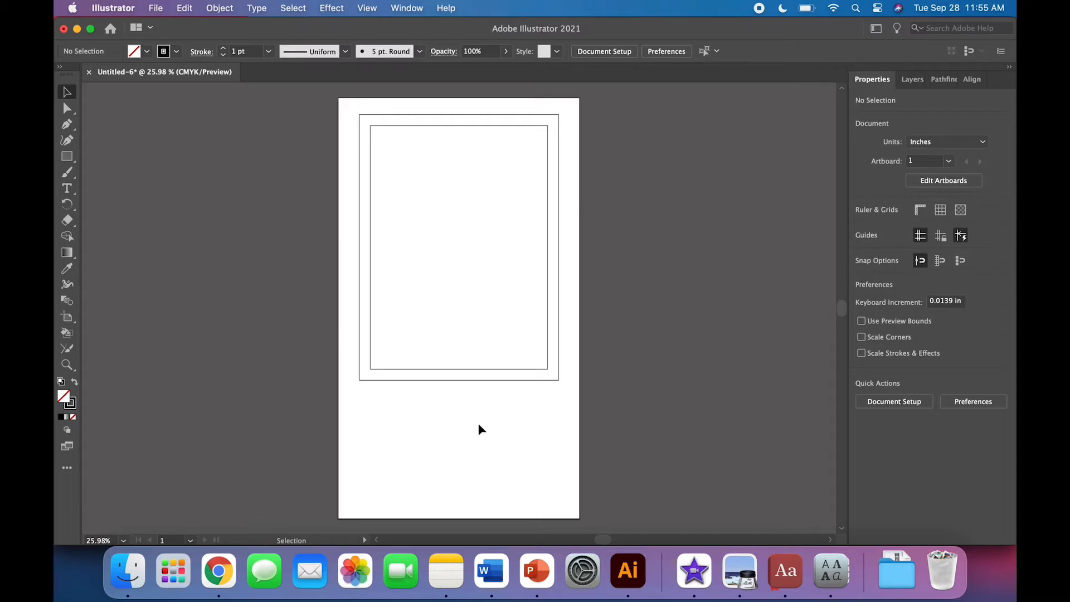
- Undo the Minus Front cut-out and colour swaps, then restore the inner rectangle by redoing Offset Path
key(super+z)
key(super+z)
key(super+z)
key(super+z)
key(super+z)
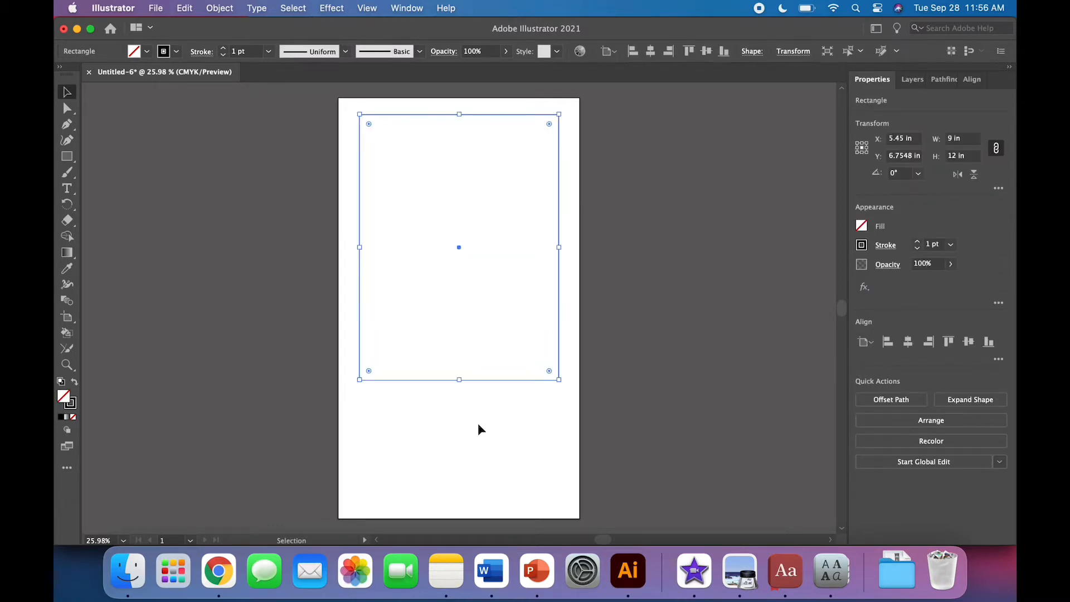
click(185, 8)
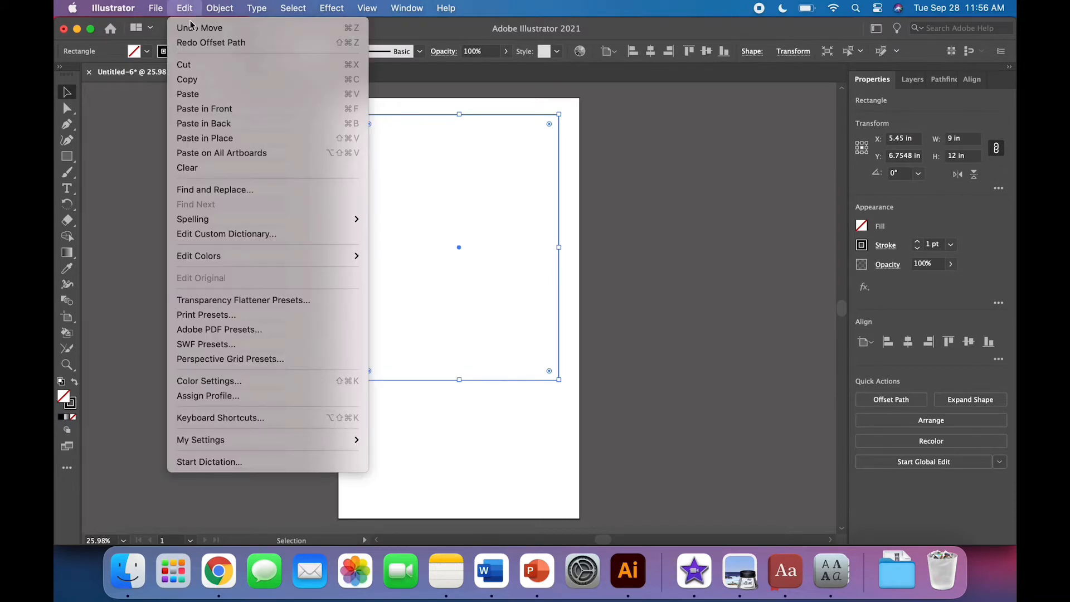
click(199, 42)
click(466, 416)
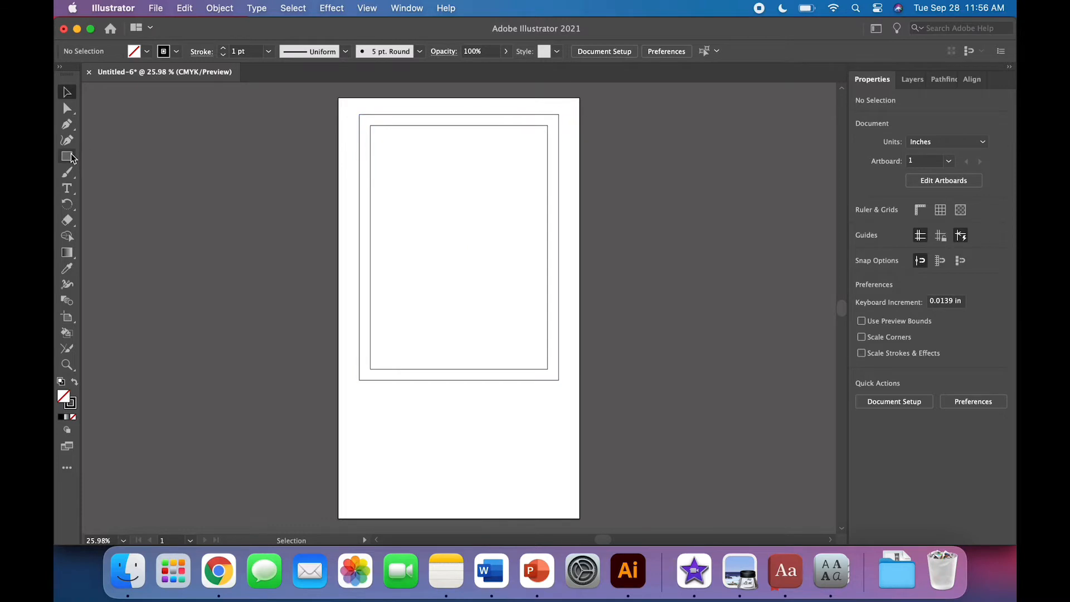
- Draw a diagonal line joining the outer and inner rectangles' top-left corners with the Line Segment tool
drag(71, 152, 133, 216)
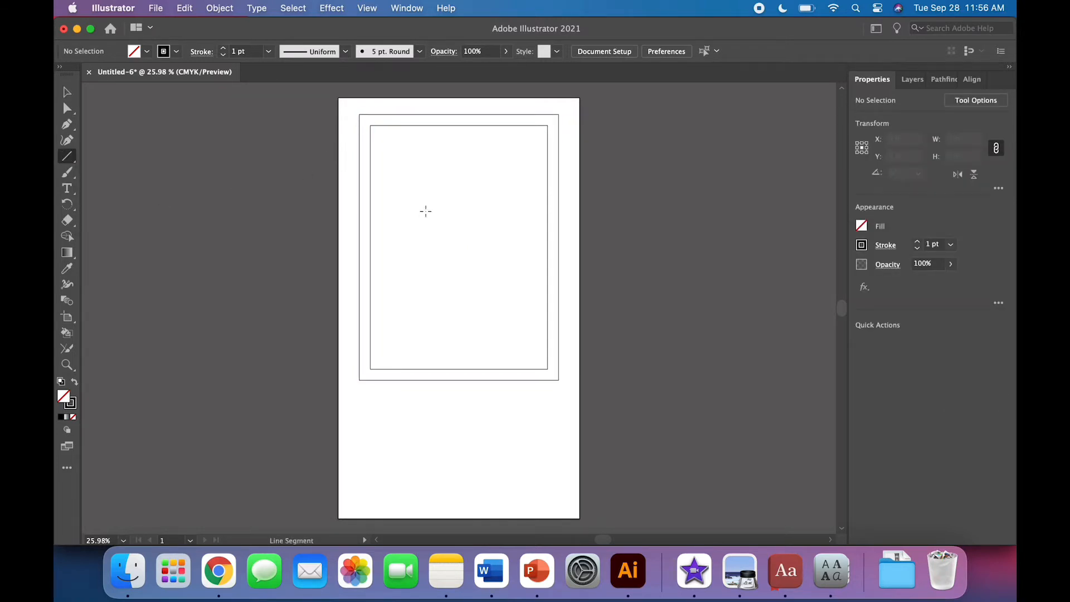
mouse_move(67, 157)
mouse_down()
mouse_move(114, 160)
mouse_move(72, 156)
mouse_up()
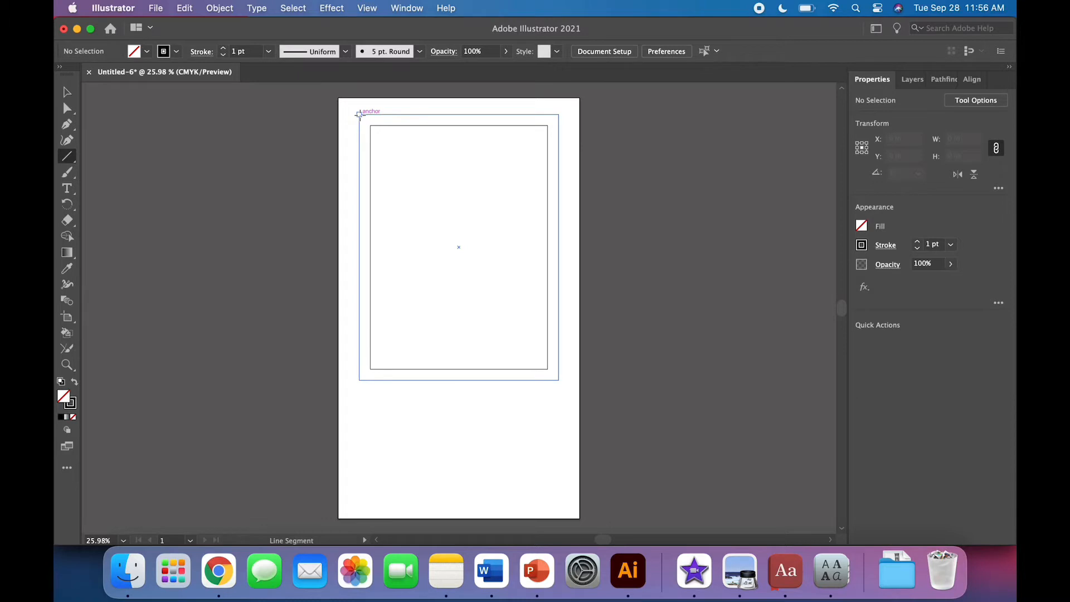
key(super+equal)
key(super+equal)
key(super+equal)
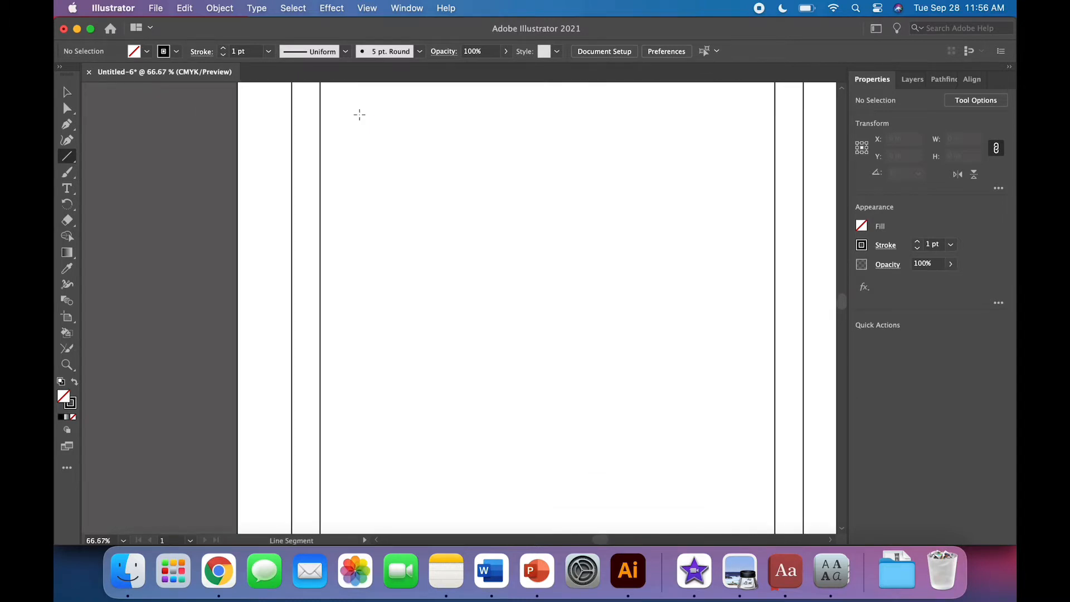
scroll(360, 115, up, 5)
scroll(360, 115, up, 1)
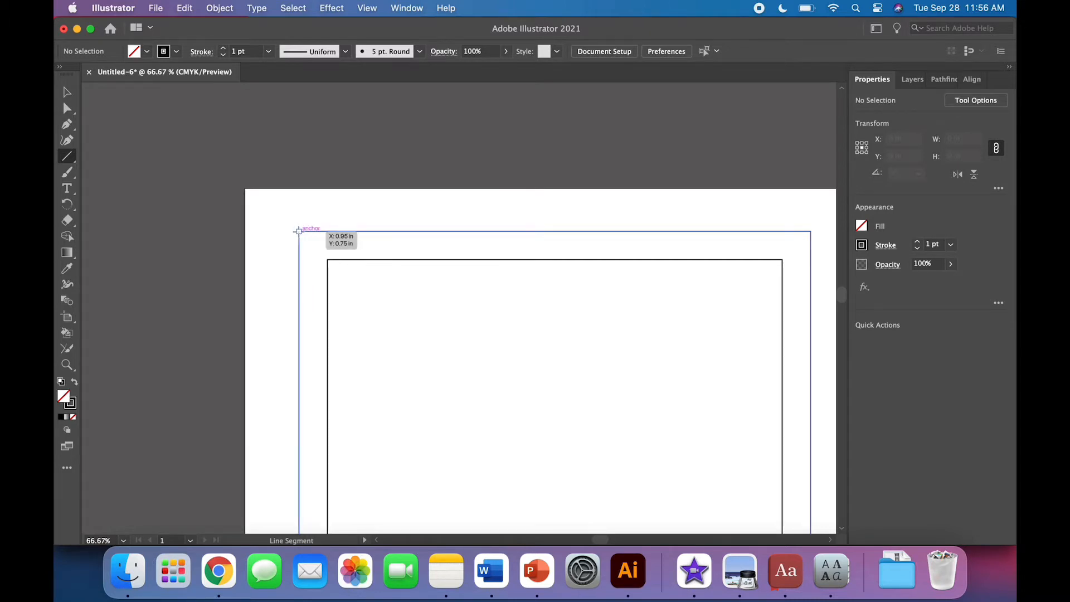
drag(299, 231, 327, 259)
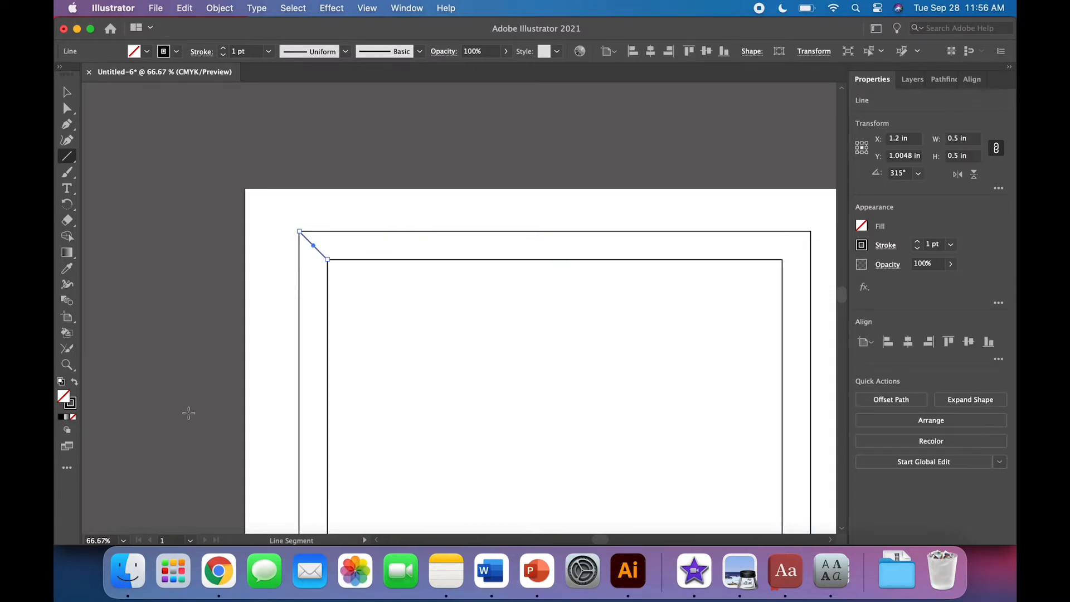
click(67, 92)
click(495, 358)
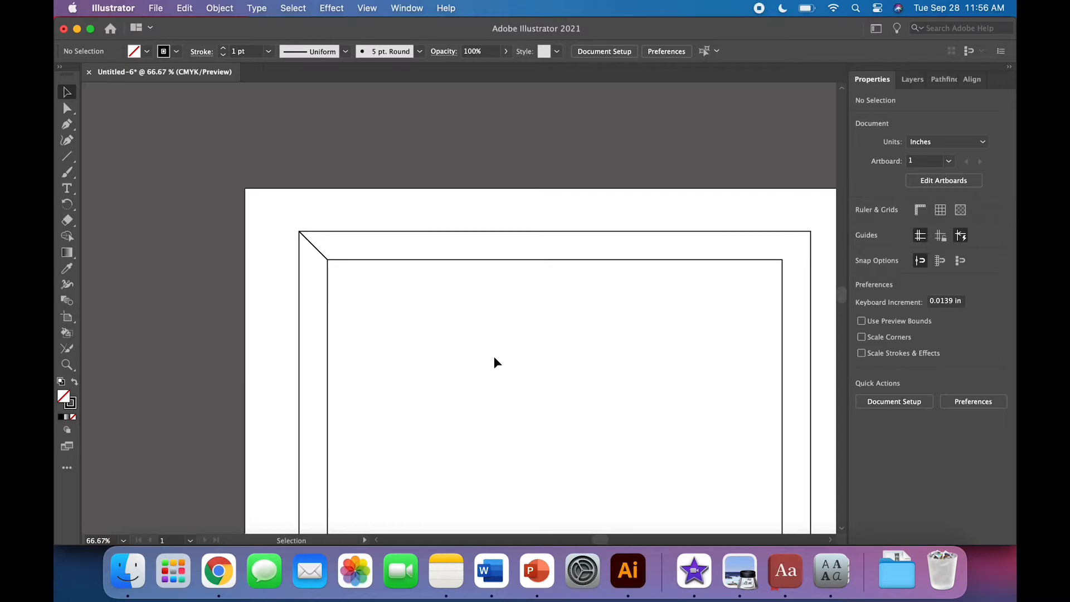
- Draw a diagonal line joining the inner and outer rectangles' top-right corners
scroll(493, 356, right, 5)
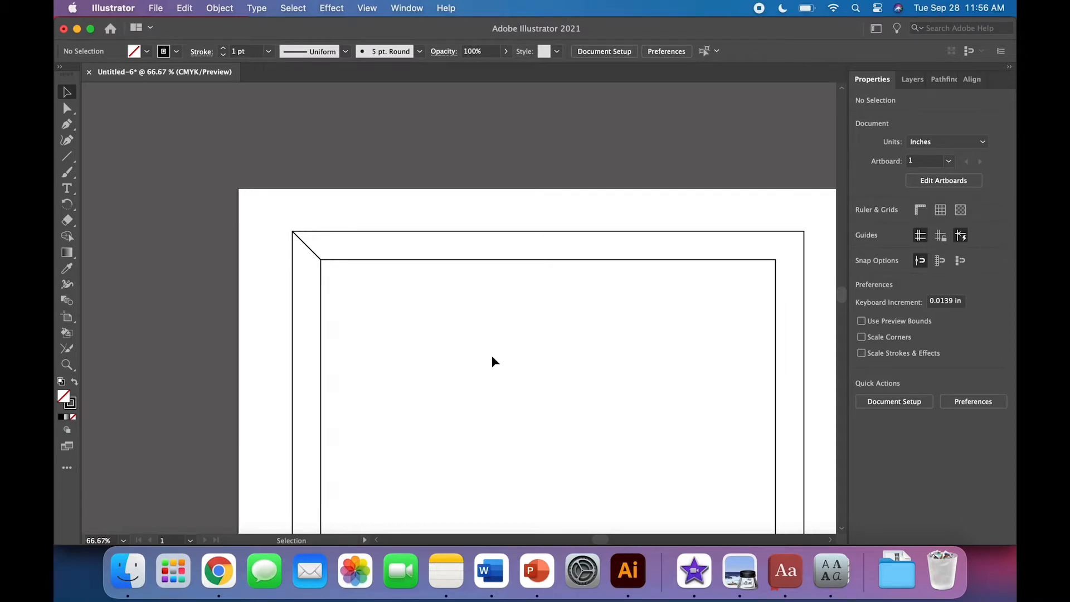
click(67, 157)
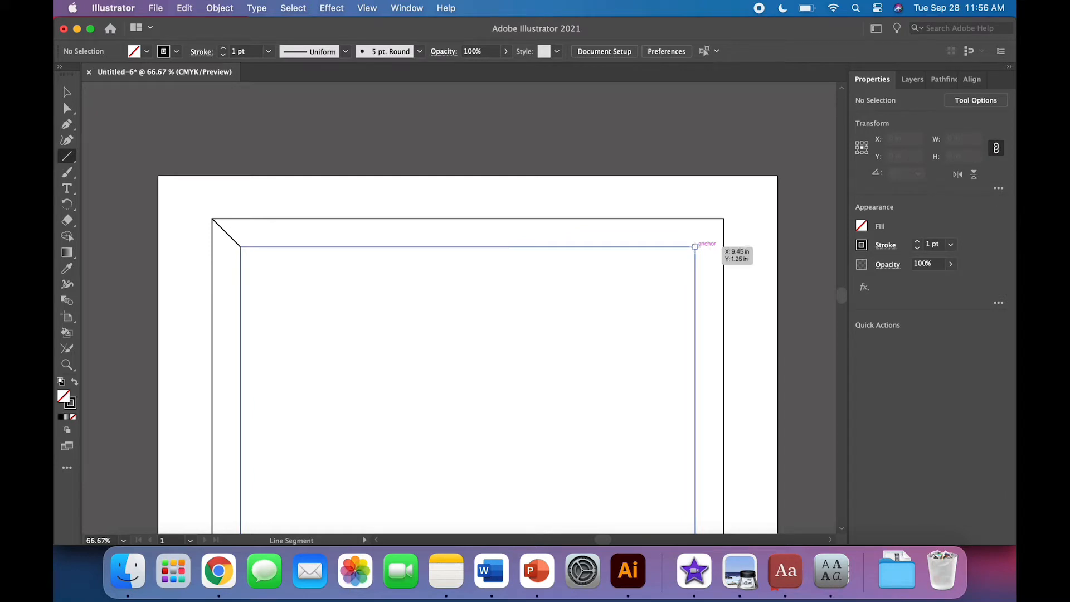
drag(695, 245, 724, 219)
click(66, 92)
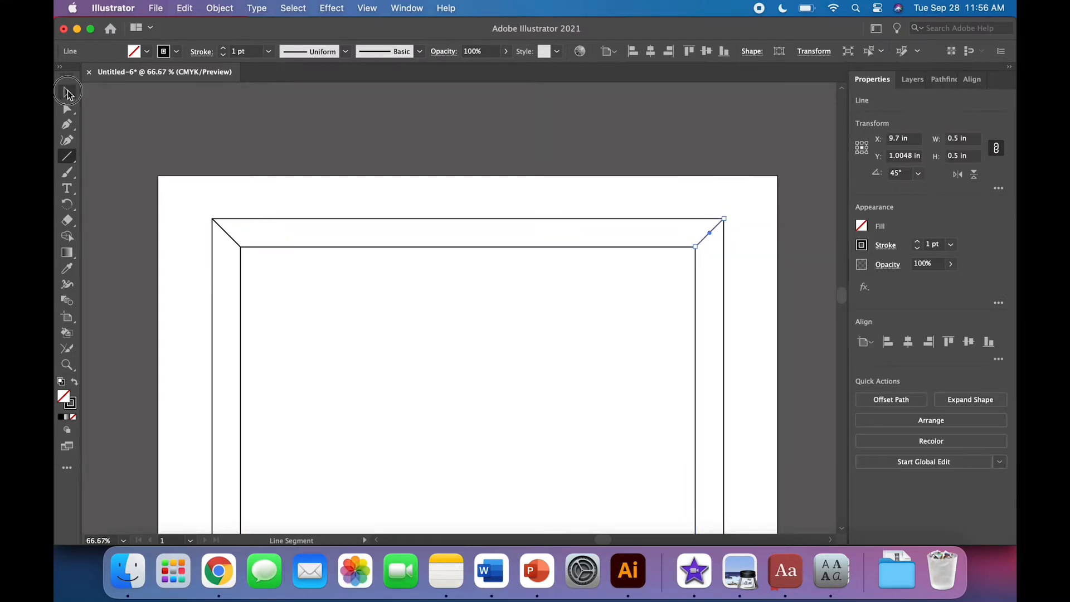
click(429, 302)
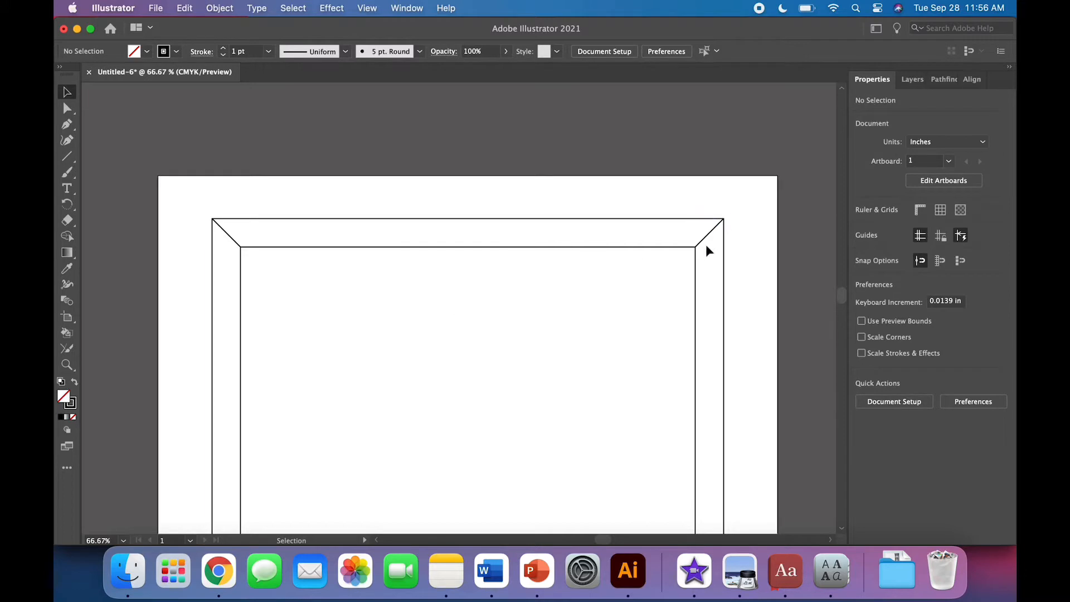
- Draw a diagonal line joining the inner and outer rectangles' bottom-left corners
scroll(582, 308, down, 10)
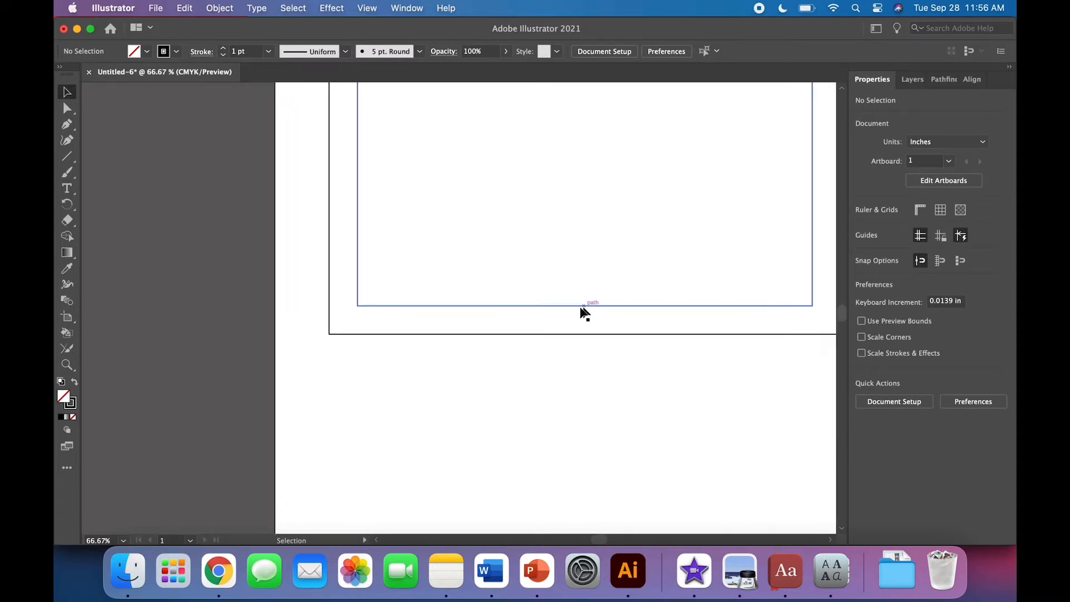
click(67, 156)
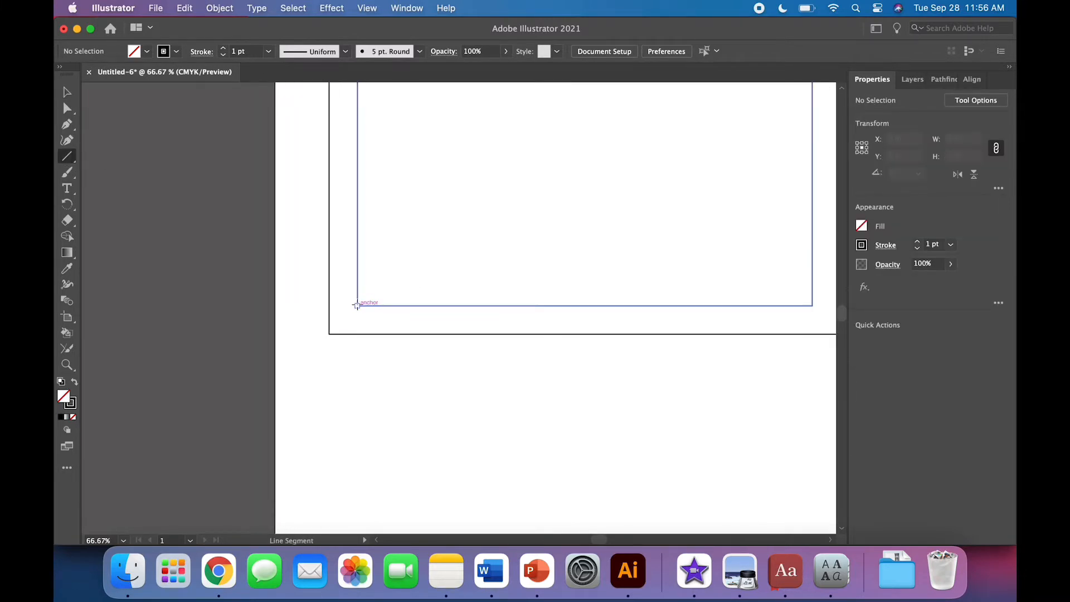
drag(357, 306, 329, 334)
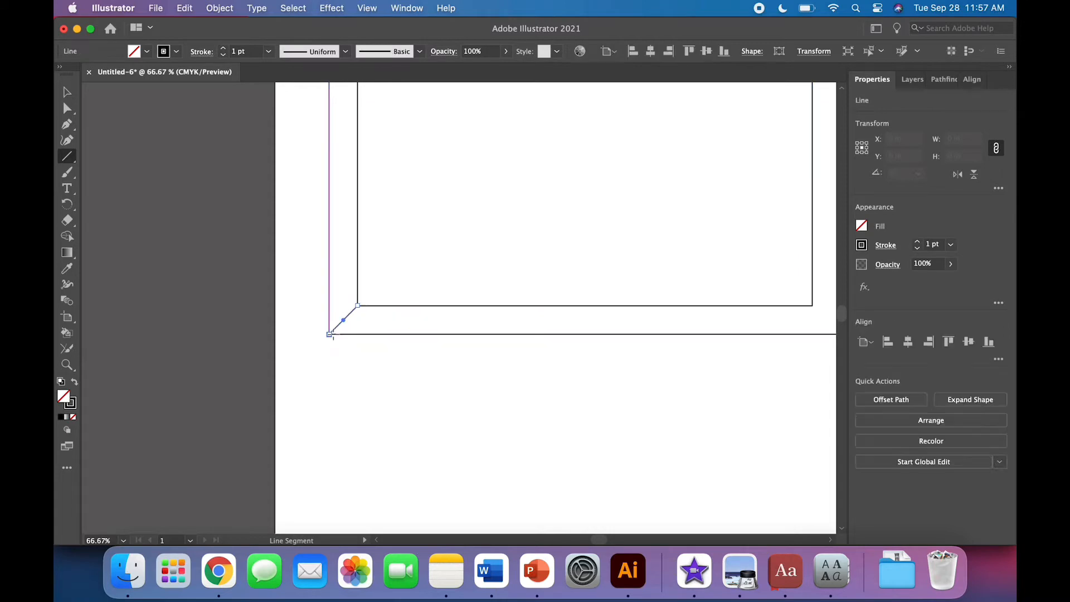
key(v)
click(503, 258)
- Draw a diagonal line joining the inner and outer rectangles' bottom-right corners with the Line Segment tool
scroll(504, 258, right, 10)
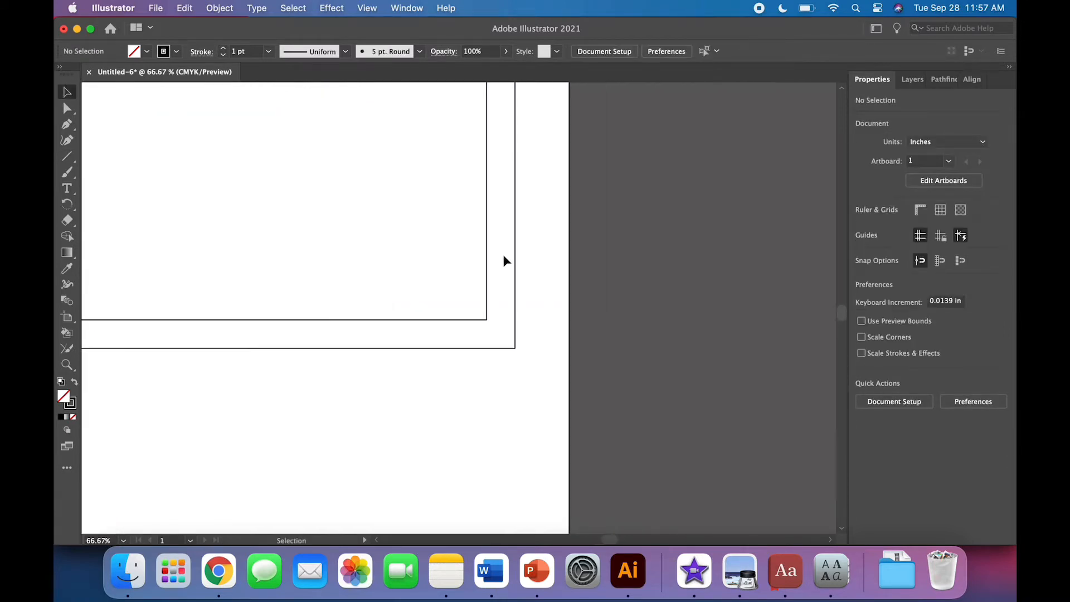
key(backslash)
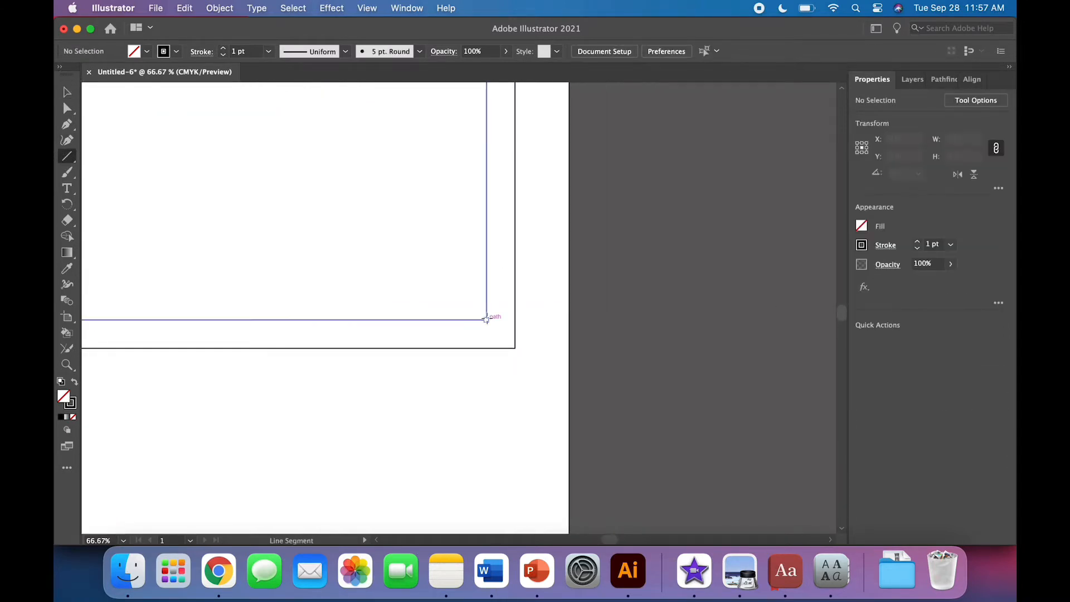
drag(486, 320, 515, 348)
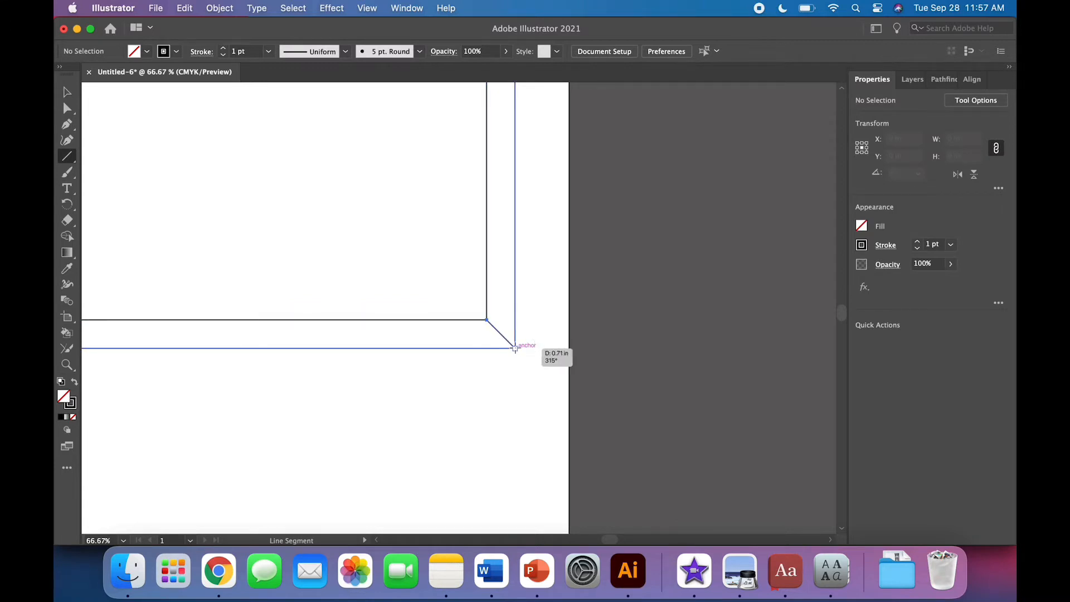
key(v)
click(346, 289)
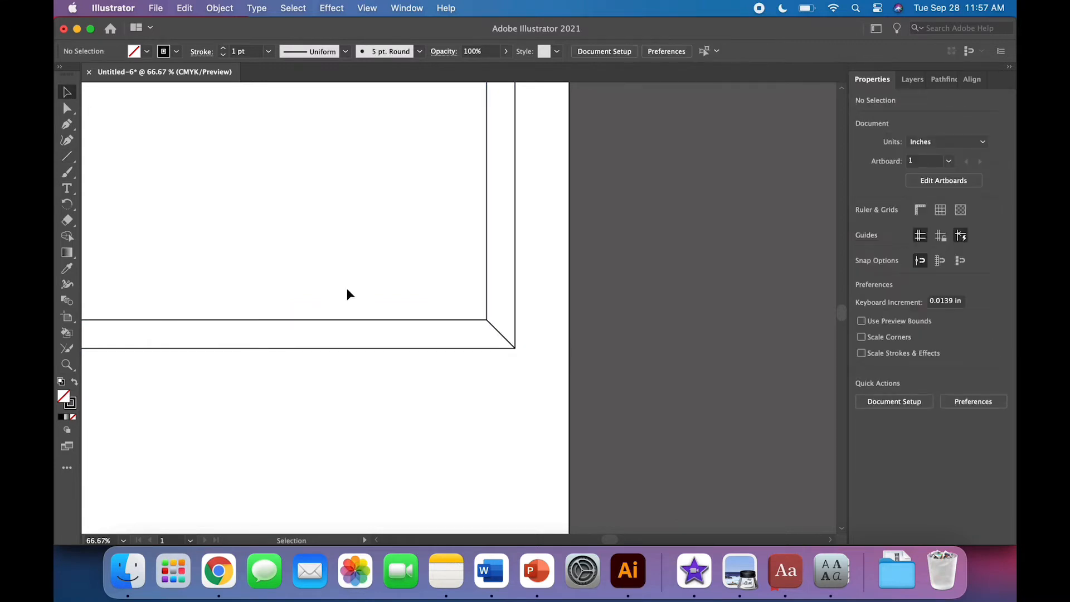
- Select all the frame artwork and convert it into a Live Paint group with the Live Paint Bucket
key(super+minus)
key(super+minus)
key(super+minus)
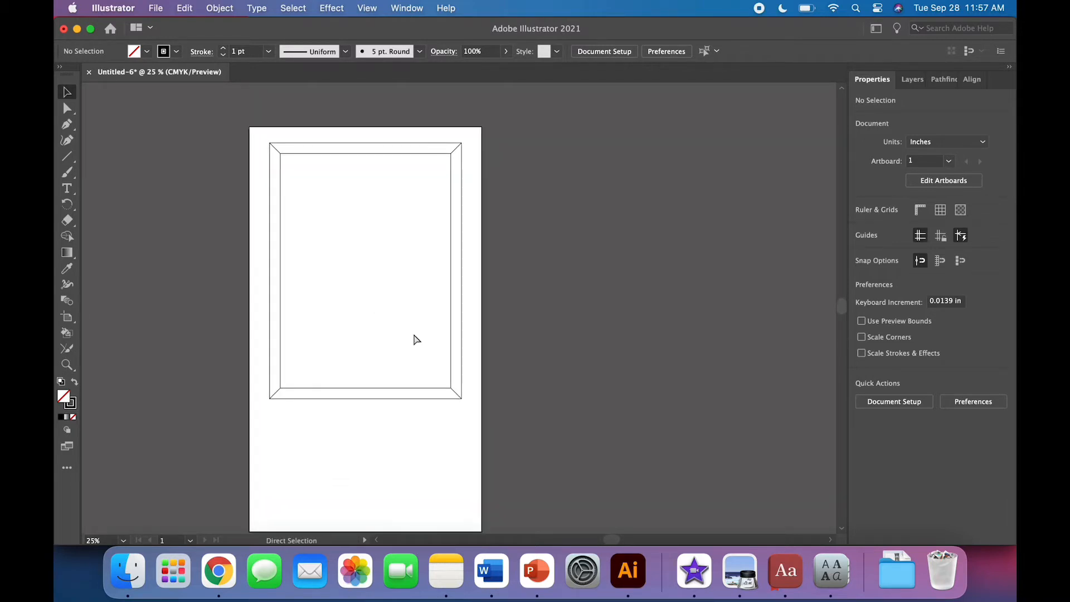
key(super+a)
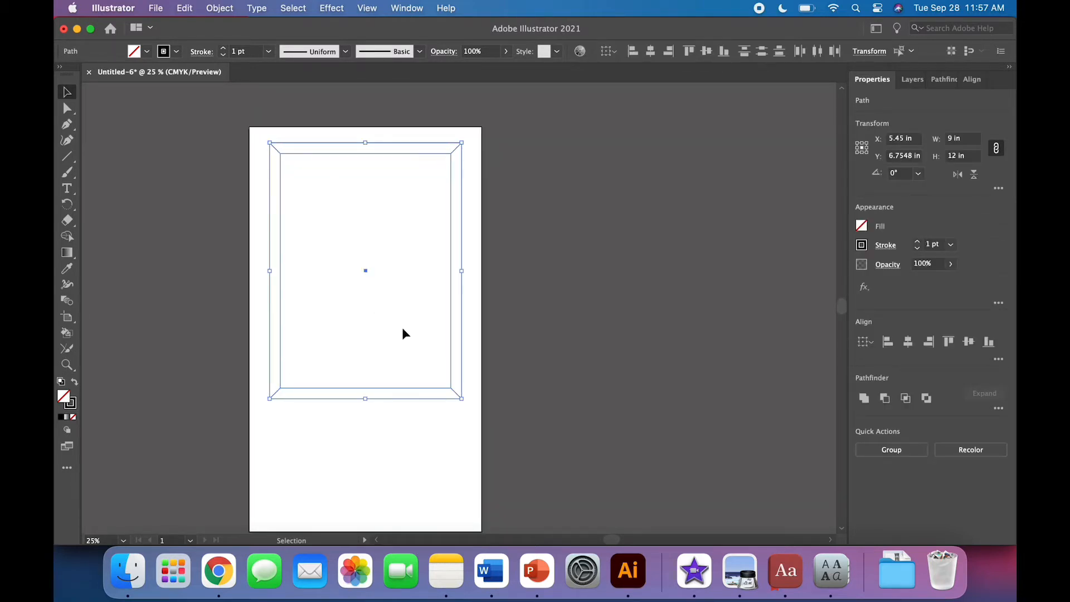
click(293, 10)
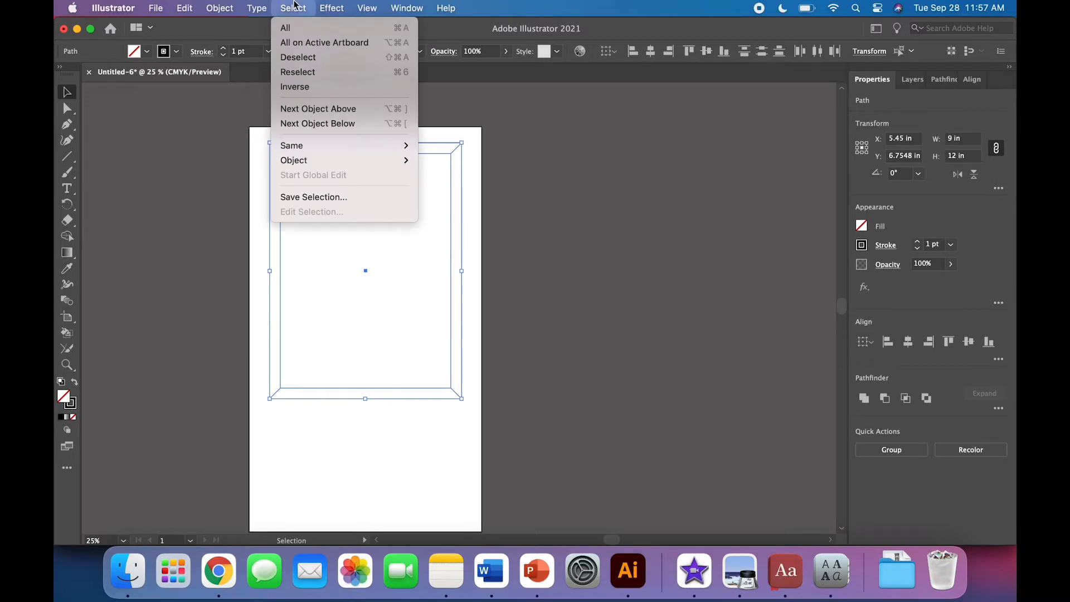
click(294, 7)
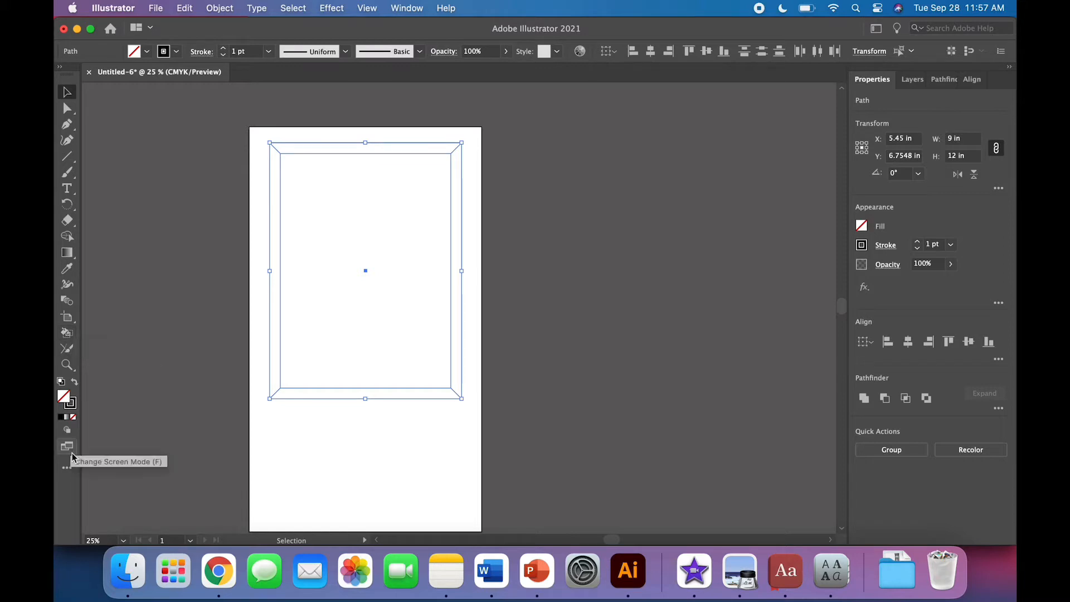
click(61, 334)
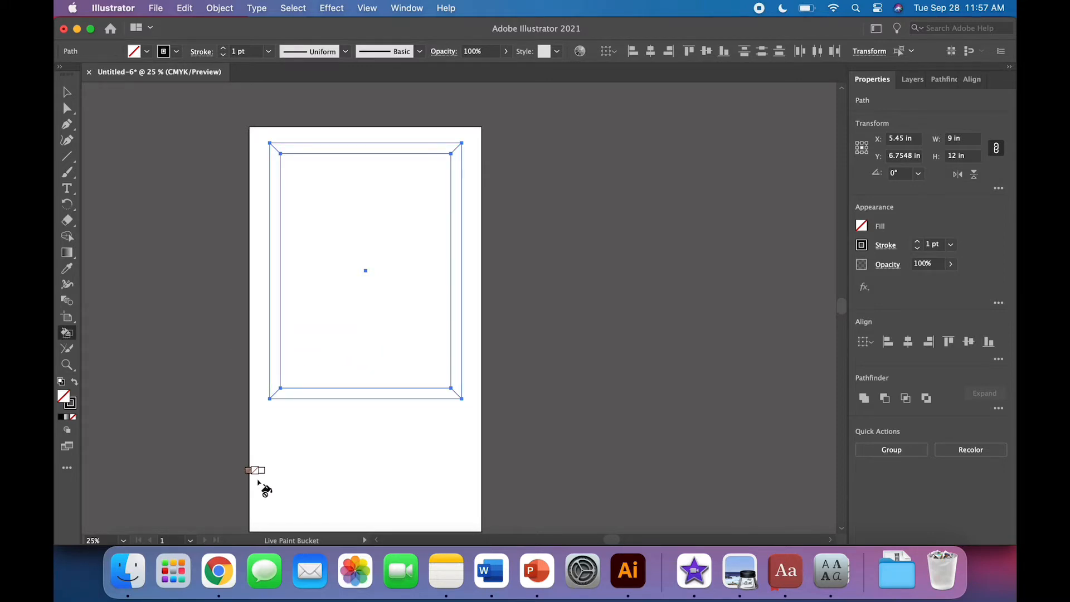
click(284, 376)
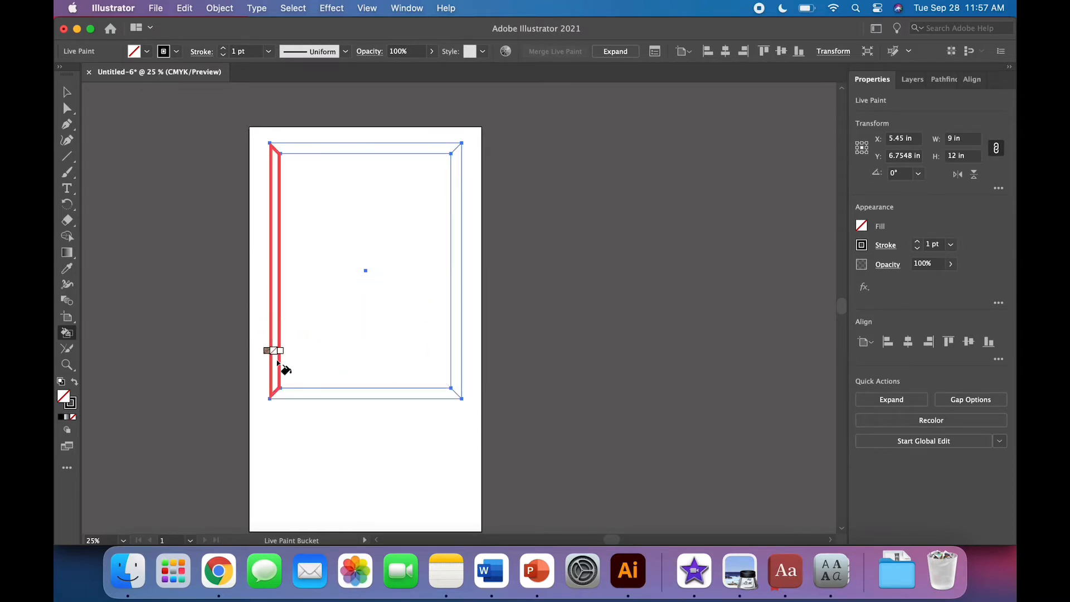
- Fill the frame's left and right sides with red and no stroke using the Live Paint Bucket
click(146, 51)
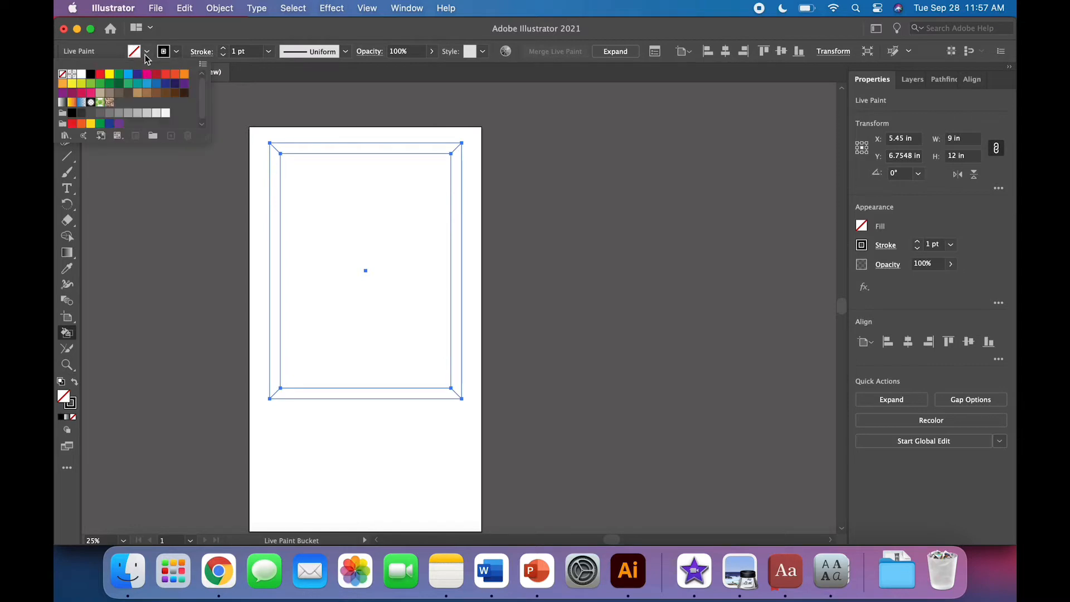
click(99, 73)
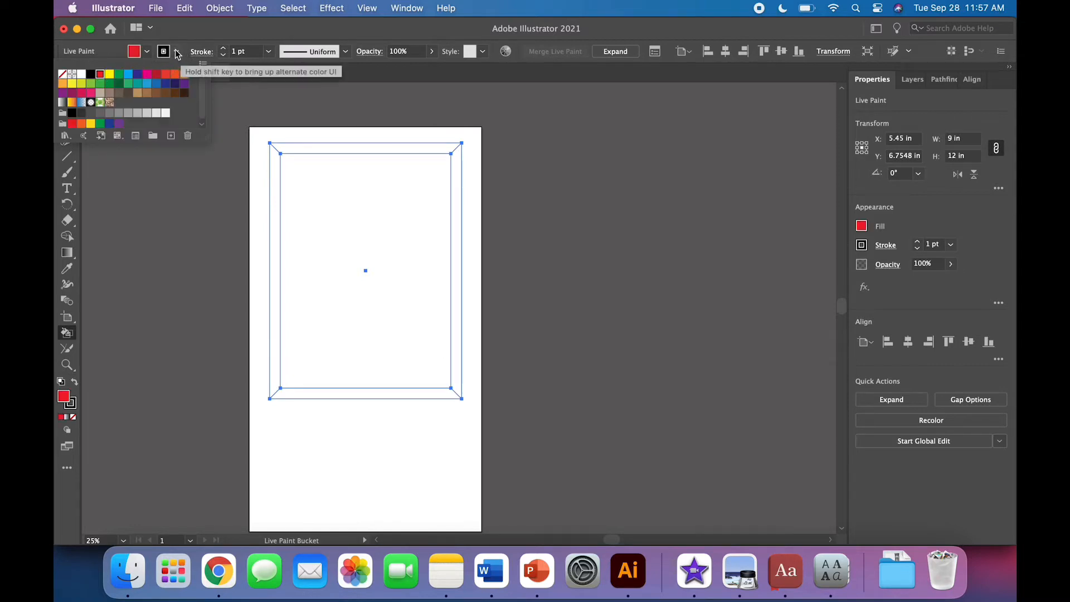
click(177, 52)
click(62, 74)
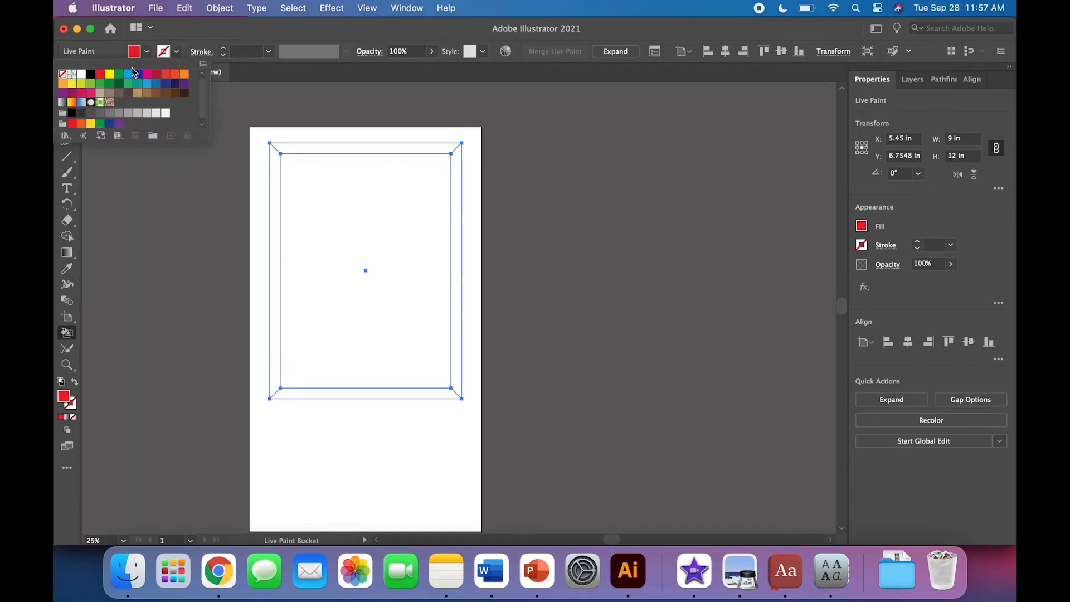
click(275, 197)
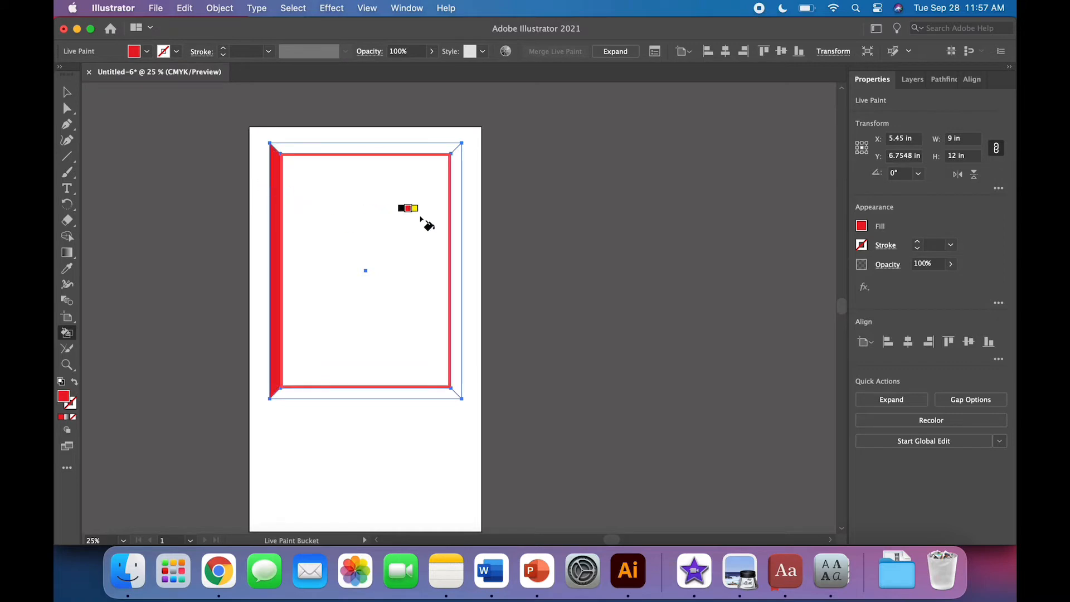
click(459, 221)
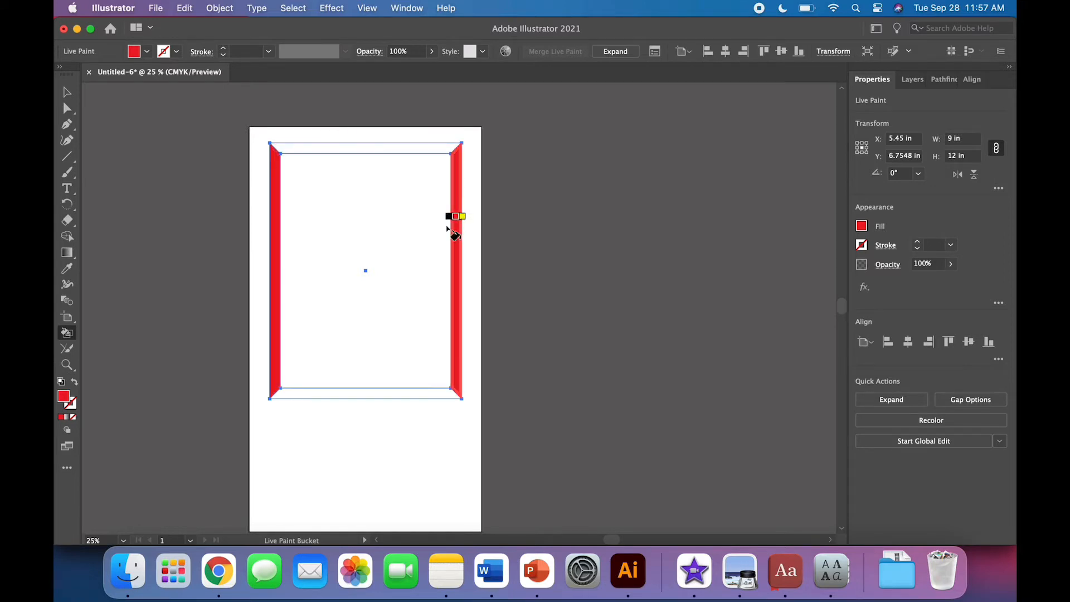
- Fill the frame's top and bottom sides with green using the Live Paint Bucket, and deselect the frame
click(146, 51)
click(119, 78)
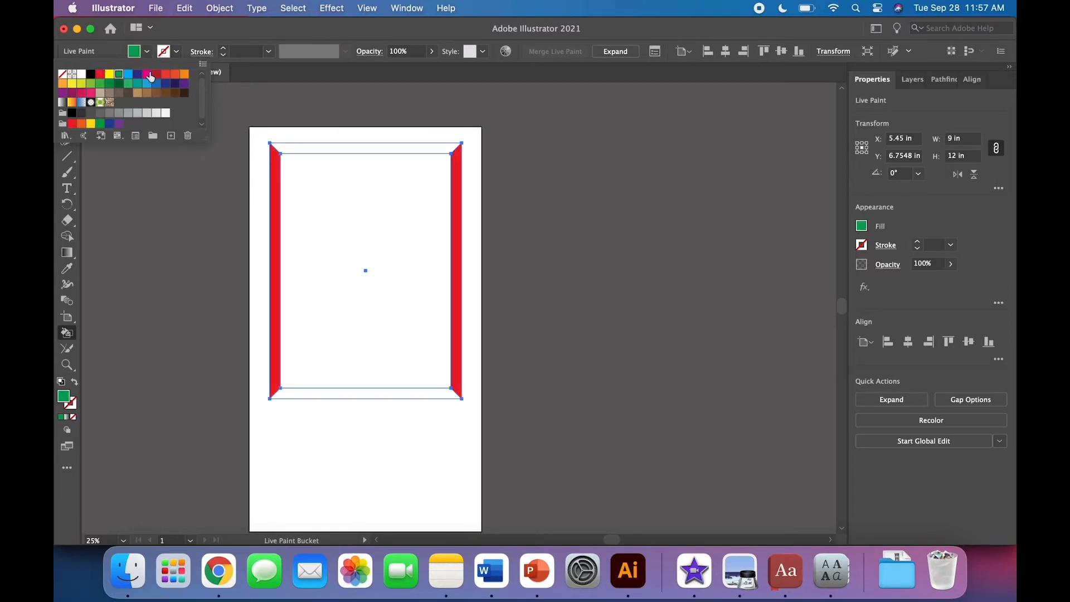
click(353, 149)
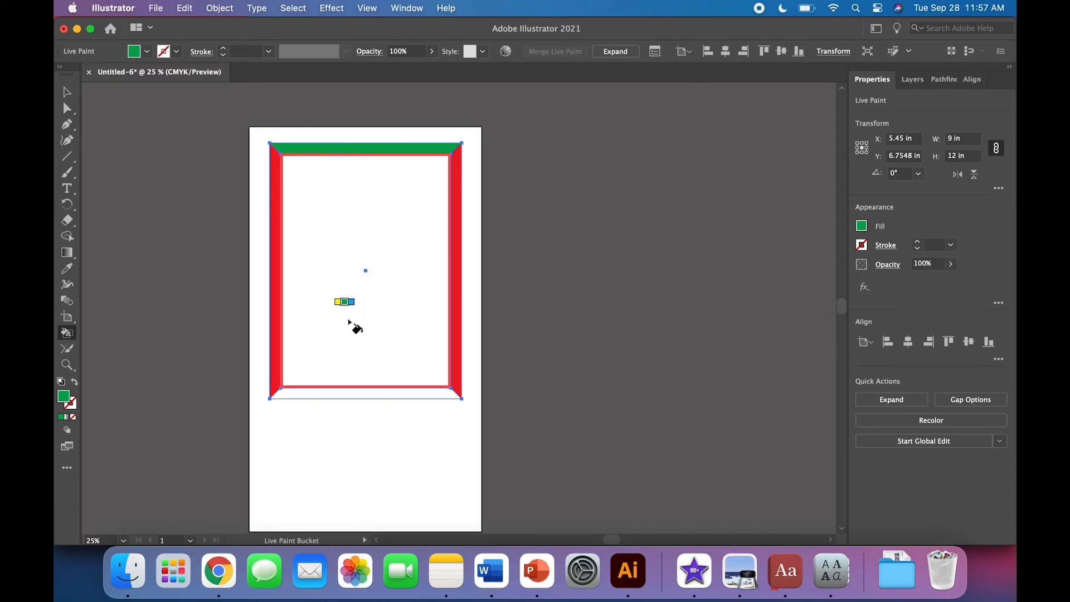
click(334, 393)
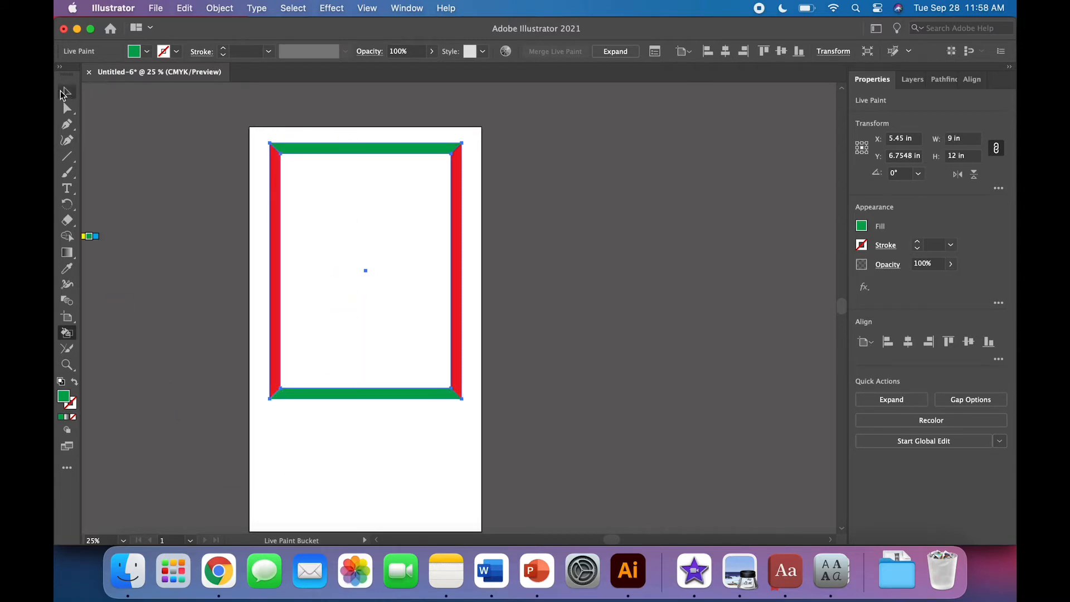
click(67, 93)
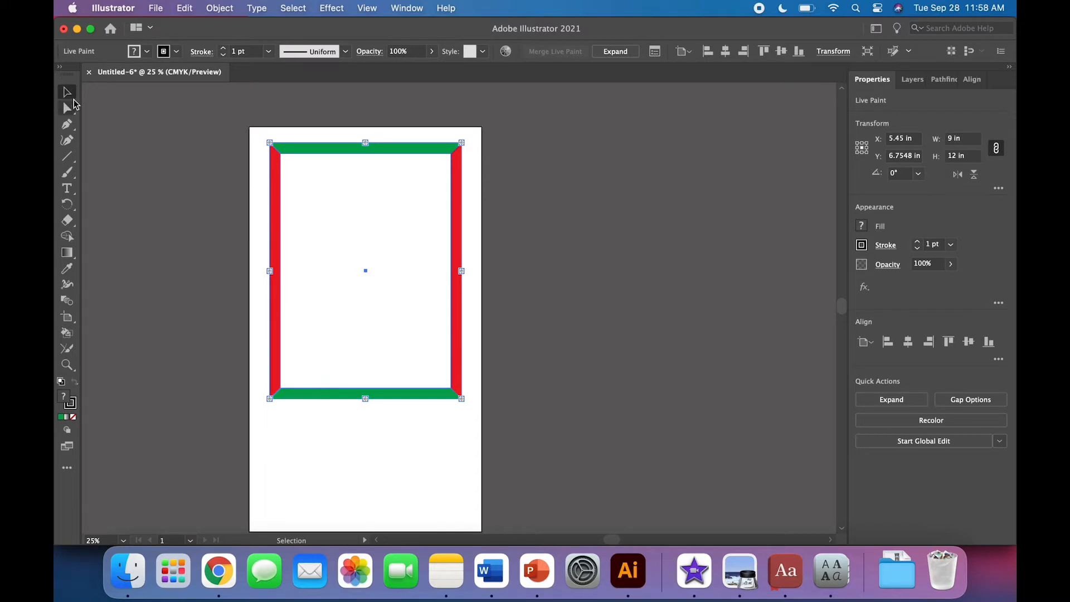
click(355, 437)
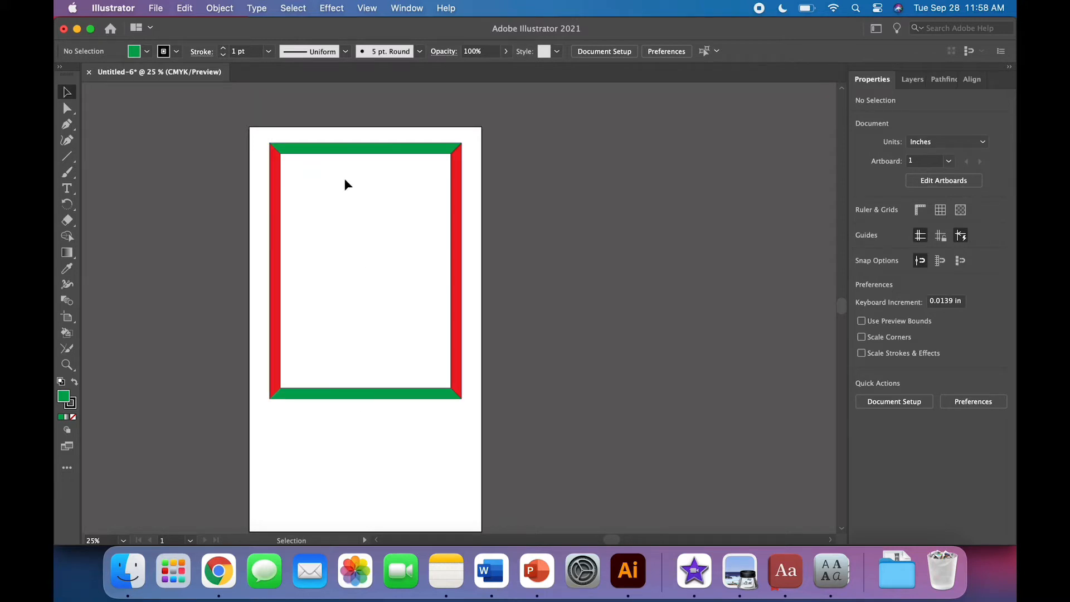
click(346, 154)
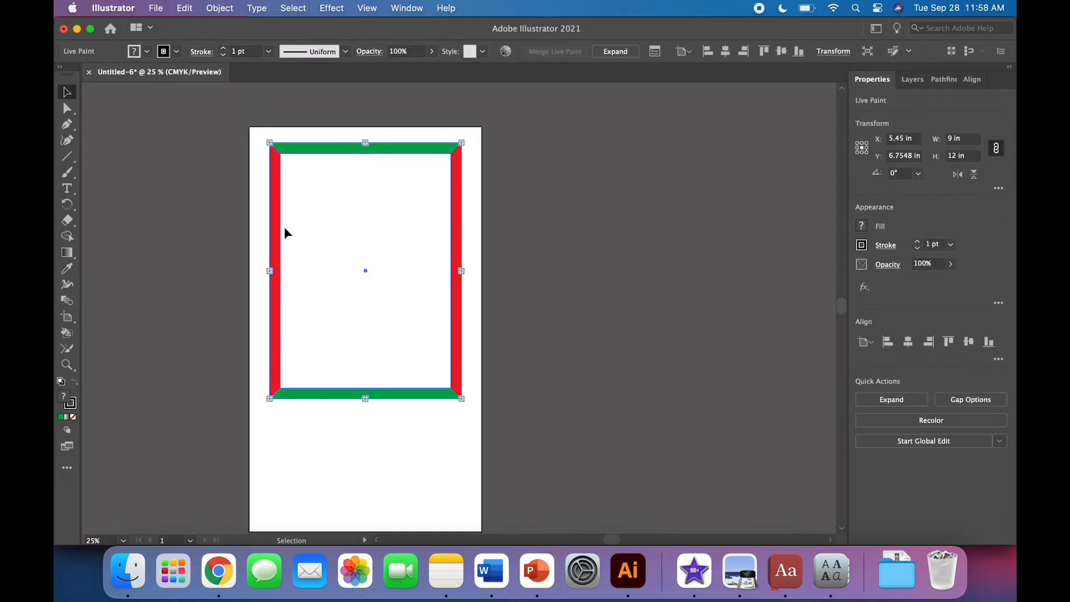
click(220, 8)
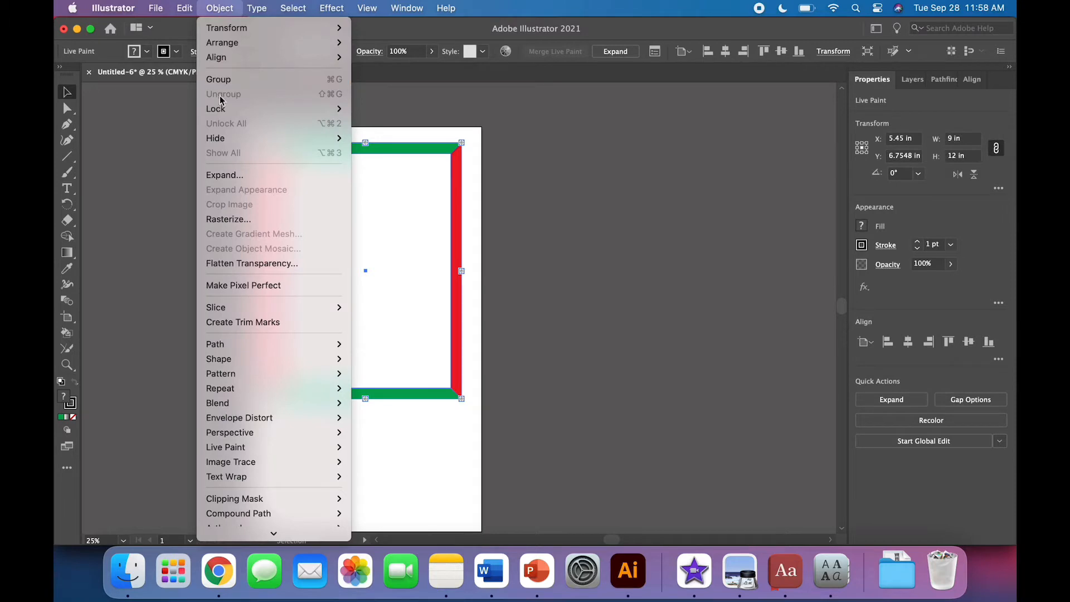
click(220, 8)
click(262, 318)
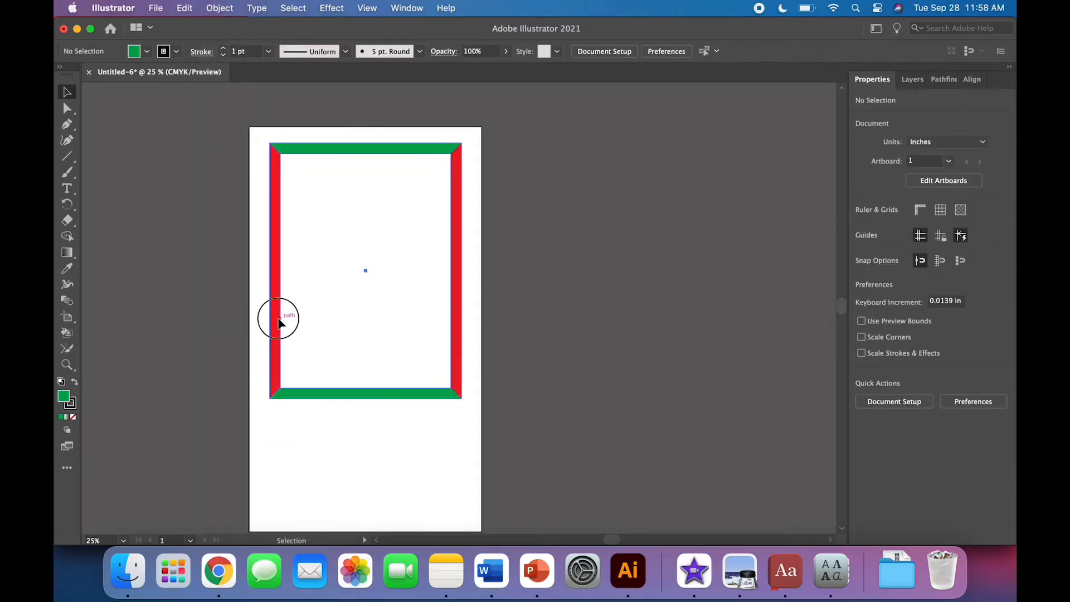
- Expand the Live Paint frame with Object and Fill enabled and Stroke switched off
click(278, 323)
click(220, 7)
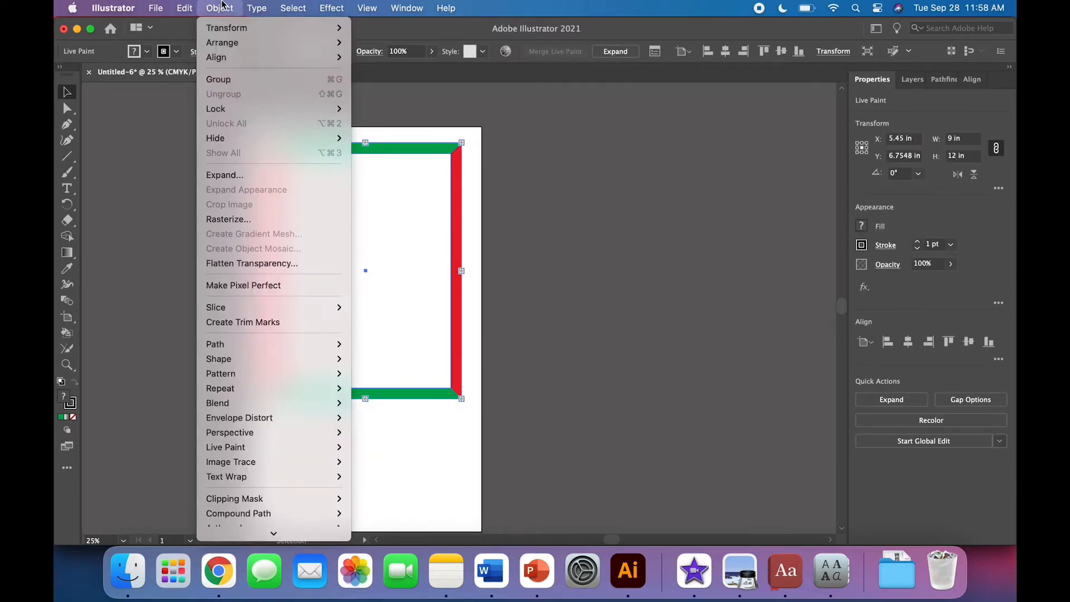
click(227, 174)
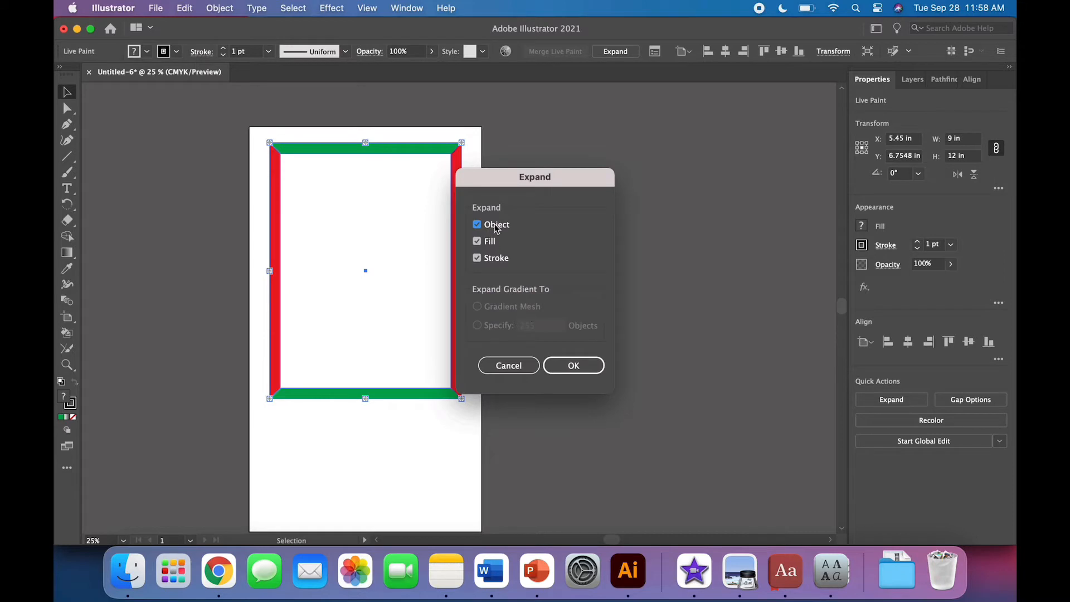
click(479, 260)
click(565, 367)
click(429, 476)
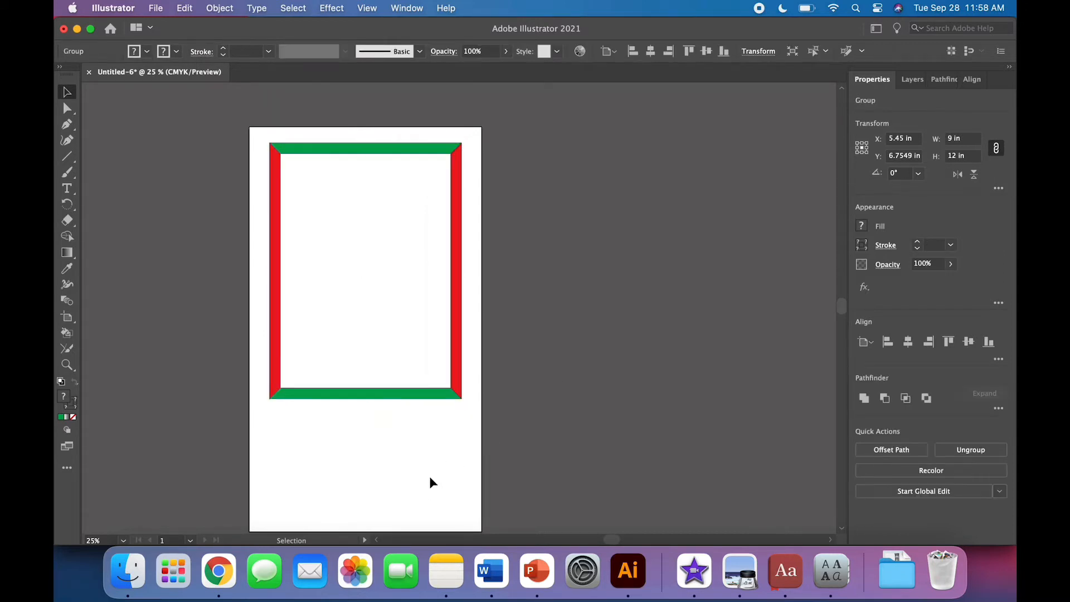
- Ungroup the expanded frame twice to separate it into individual paths, and deselect everything
click(377, 393)
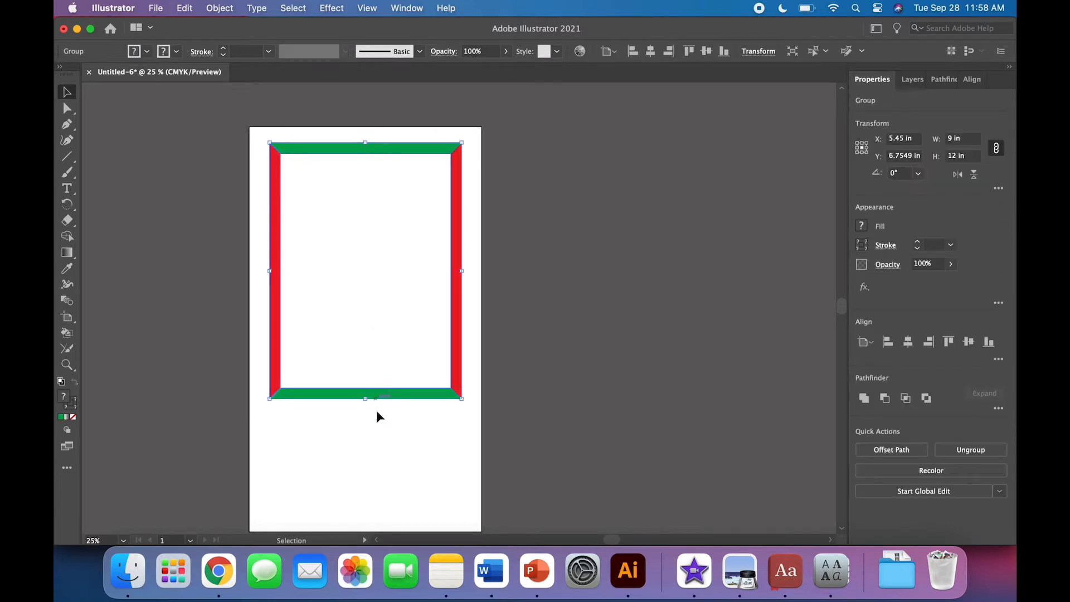
click(389, 312)
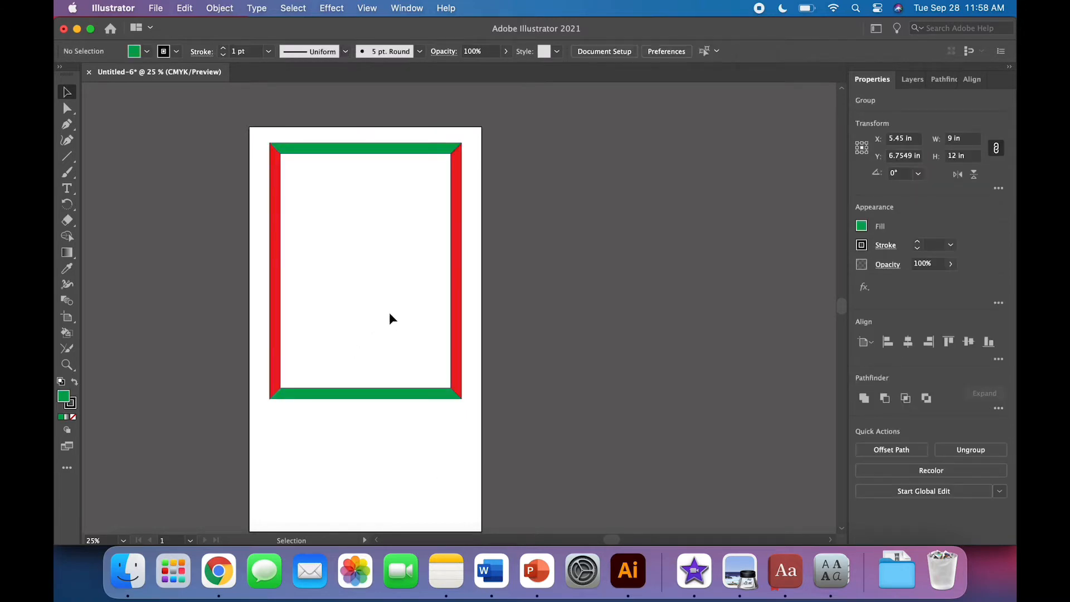
click(374, 395)
click(219, 8)
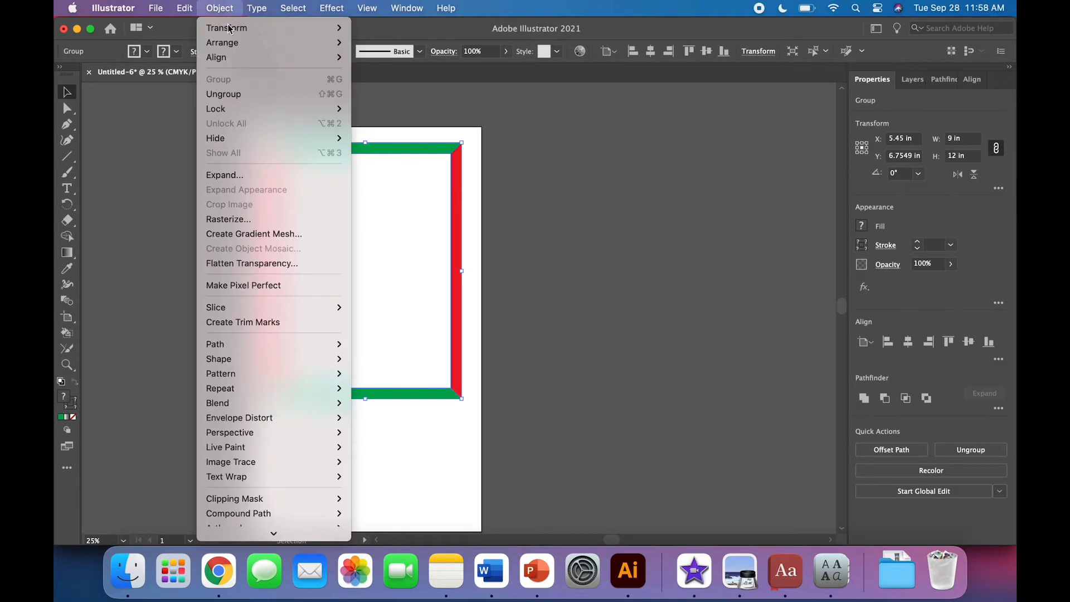
click(223, 94)
click(219, 8)
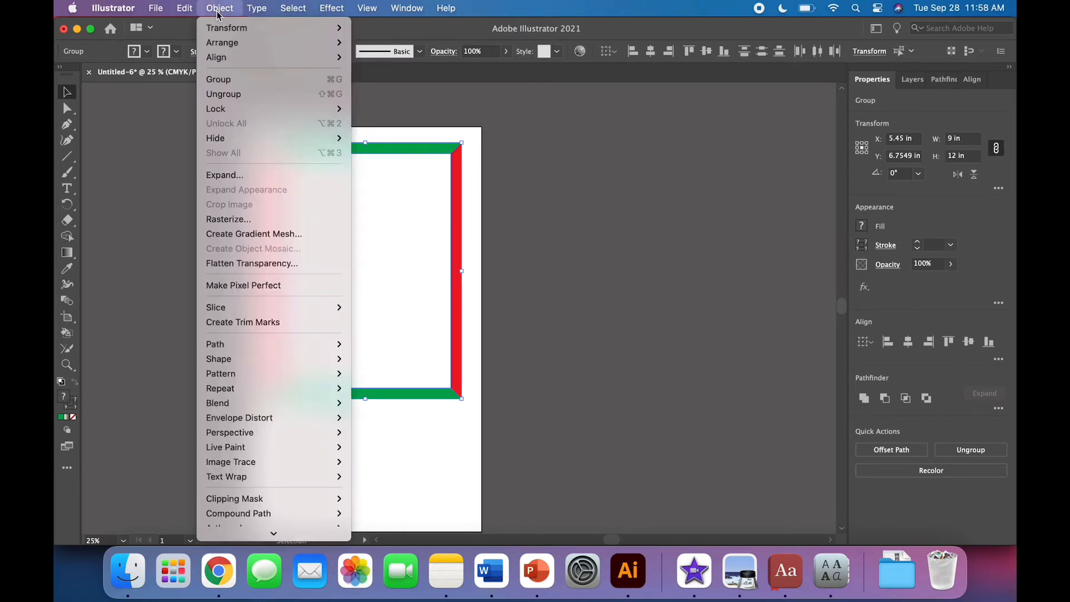
click(223, 94)
click(219, 8)
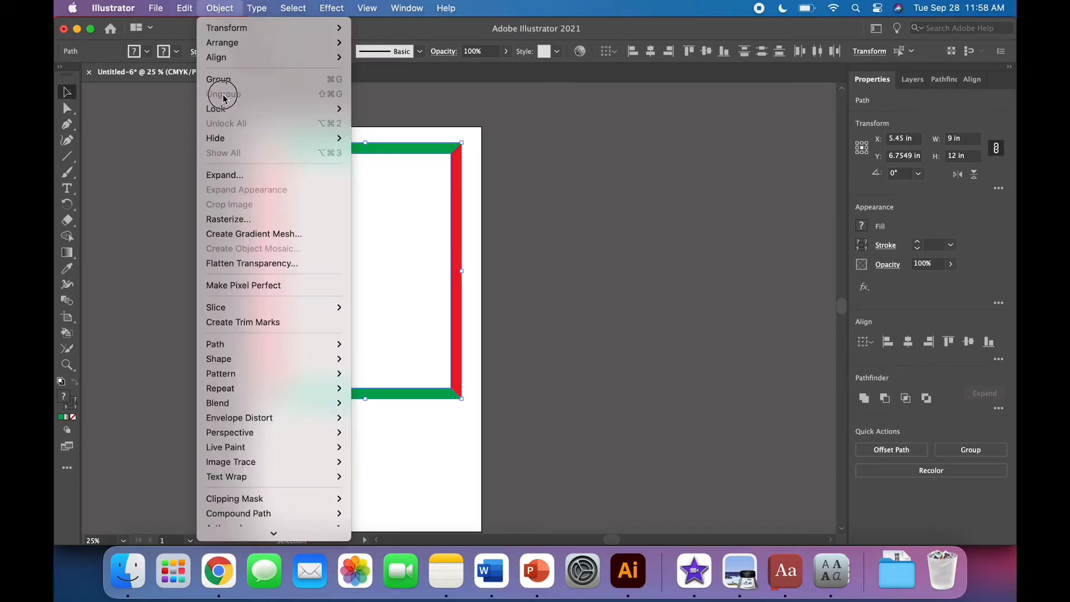
click(151, 143)
click(196, 189)
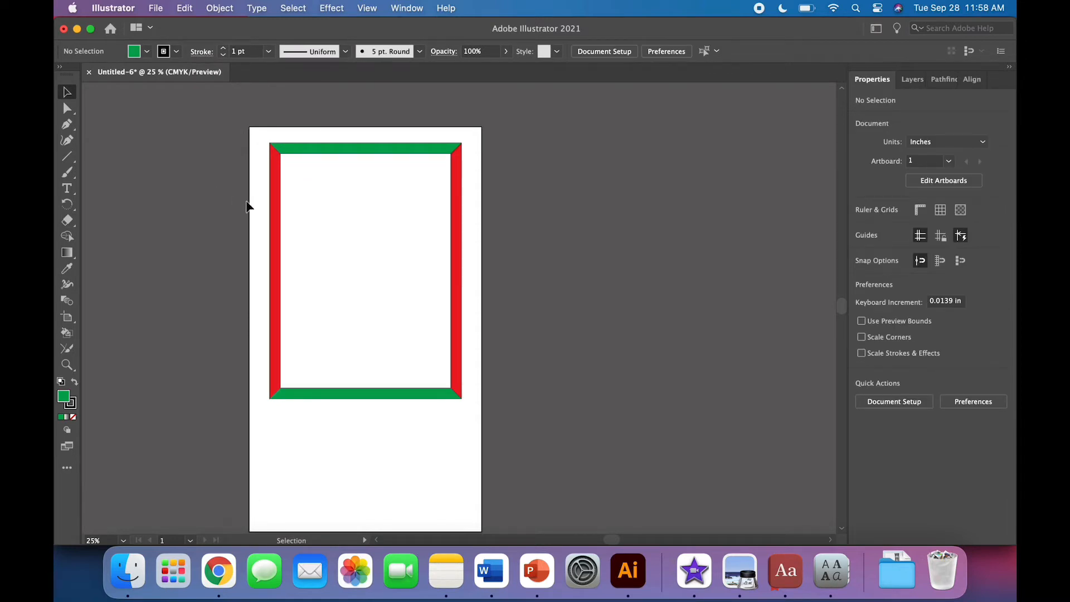
- Select the frame's left red side and every other object with the same fill color
click(274, 216)
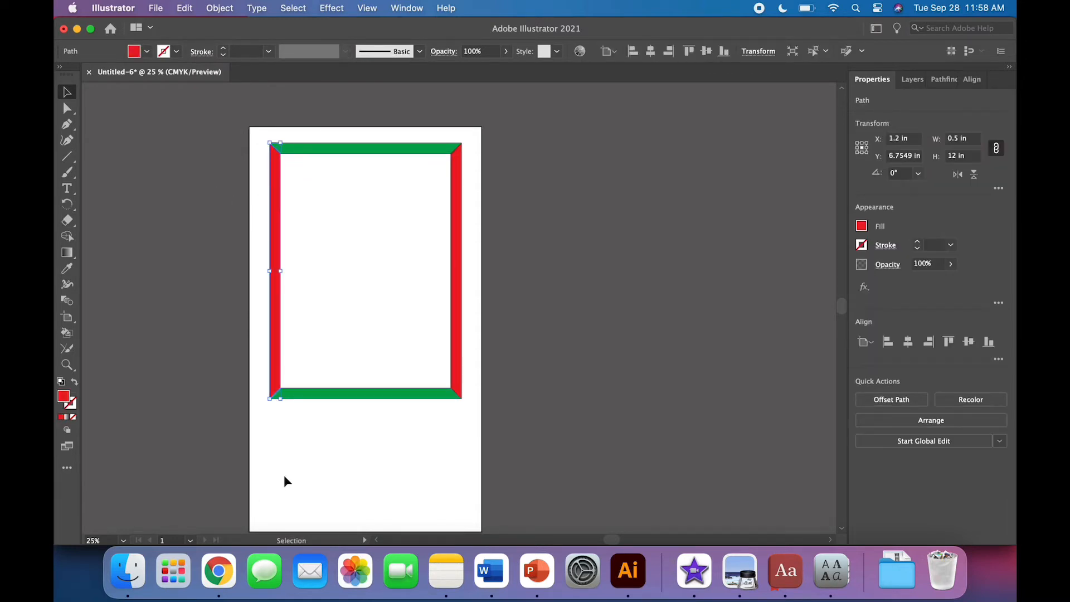
click(293, 8)
mouse_move(310, 145)
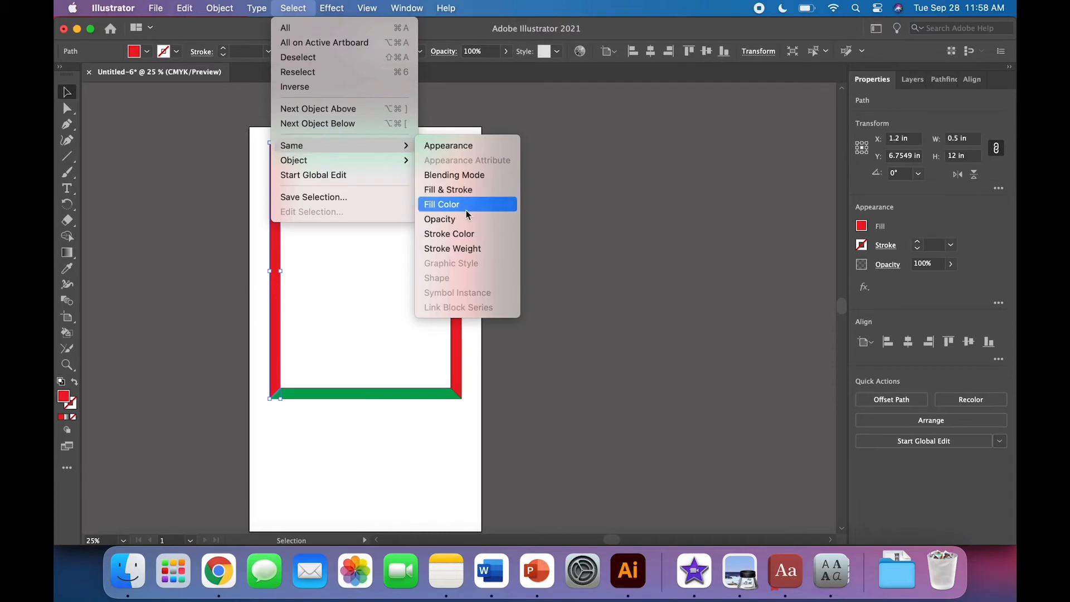
click(464, 206)
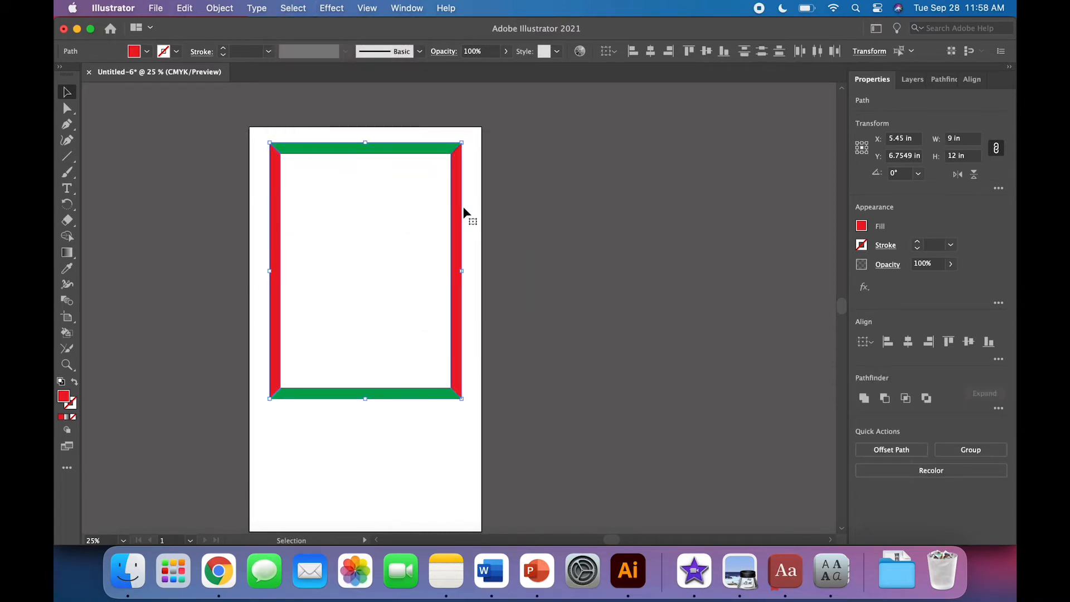
- Copy and paste the frame's two red sides, place the copies below the frame, and deselect them
key(super+c)
key(super+v)
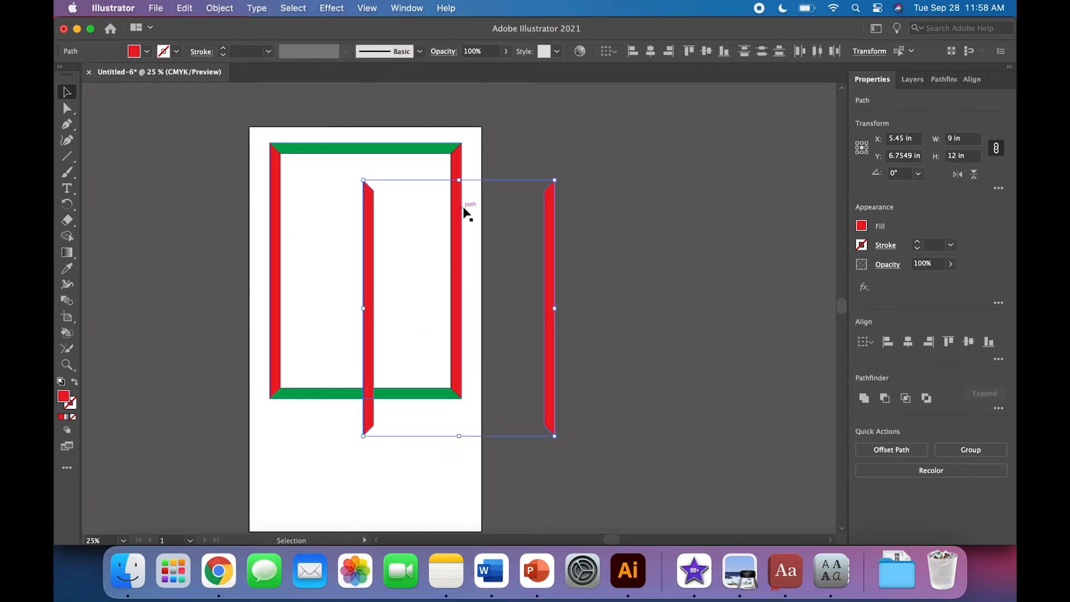
drag(368, 315, 299, 433)
scroll(299, 437, down, 5)
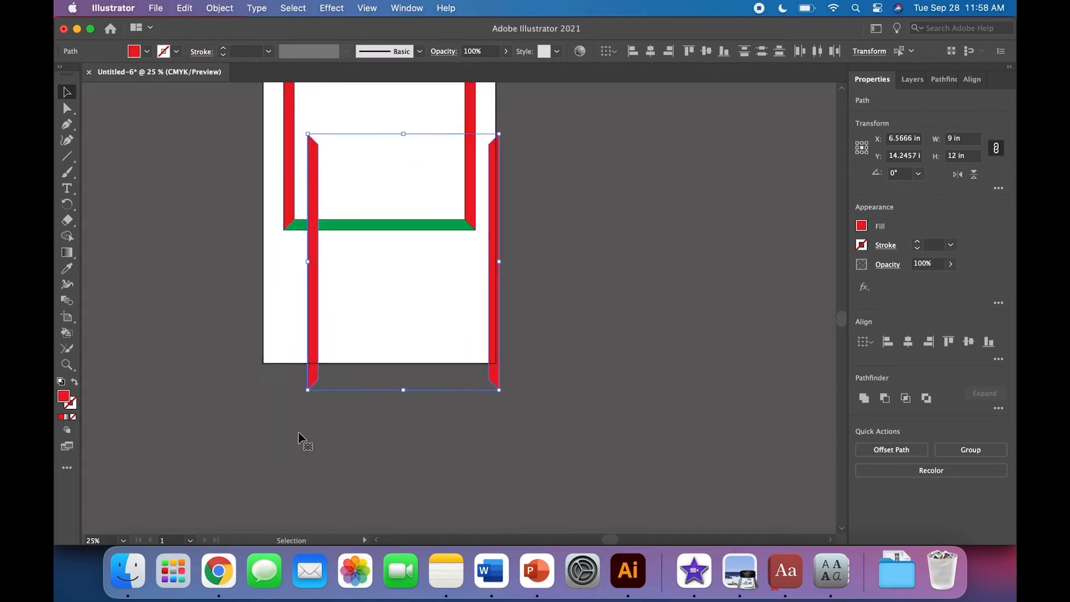
drag(303, 311, 278, 445)
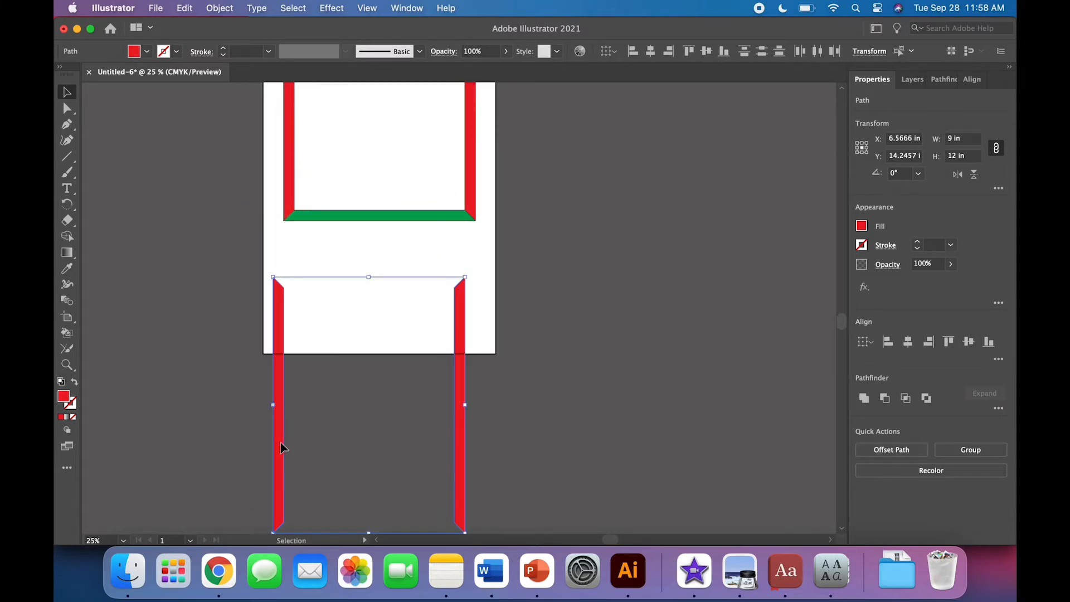
click(562, 328)
- Select both green sides by matching fill color, duplicate them, and move the copies down beside the red copies
scroll(546, 327, up, 3)
click(422, 326)
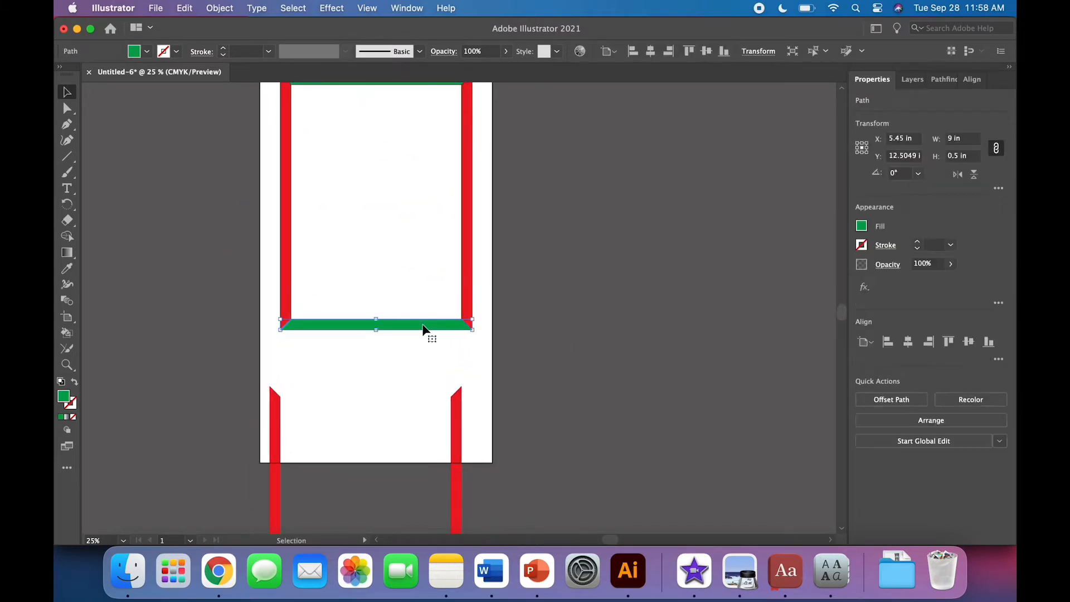
click(303, 9)
mouse_move(315, 146)
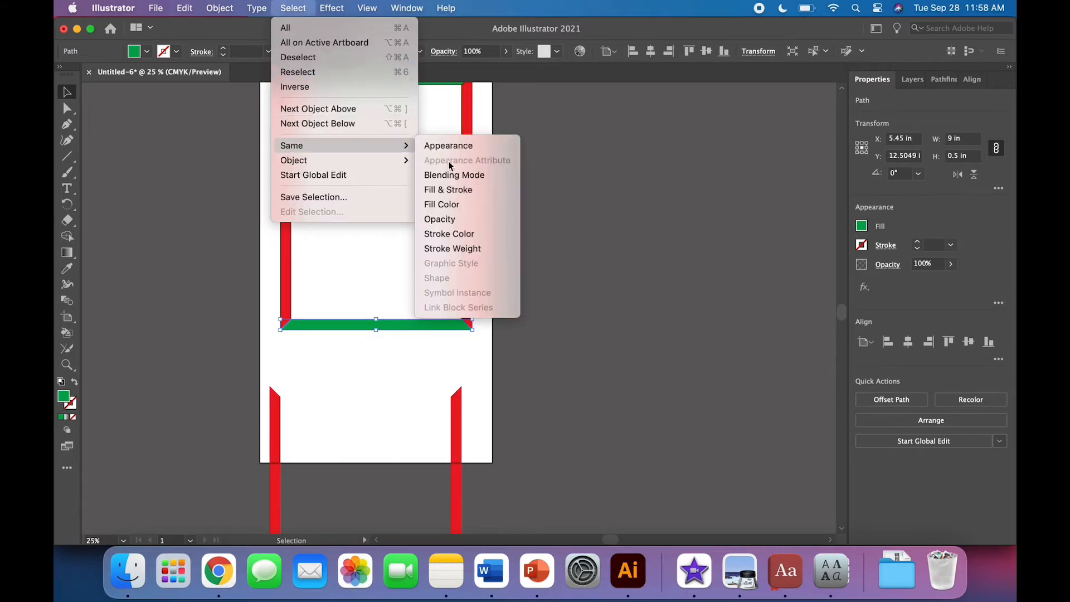
click(446, 204)
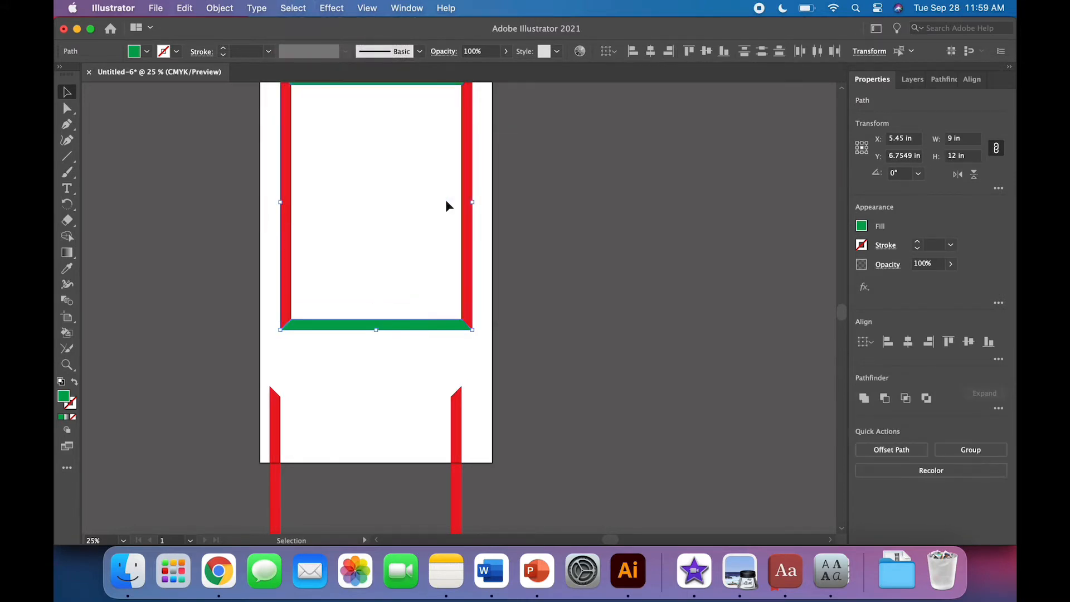
key(super+v)
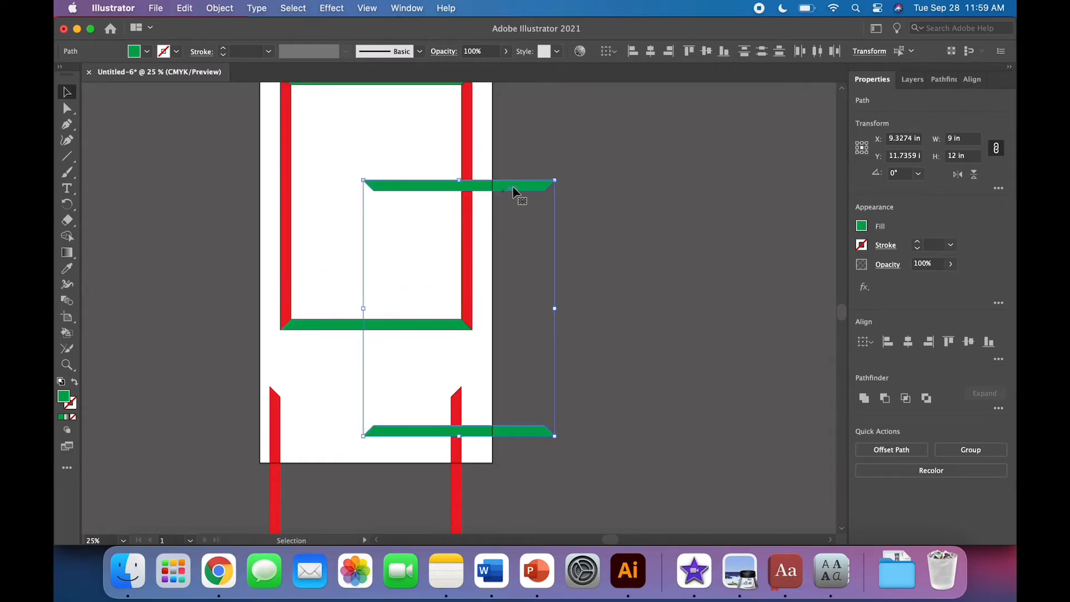
drag(546, 181, 419, 369)
click(551, 315)
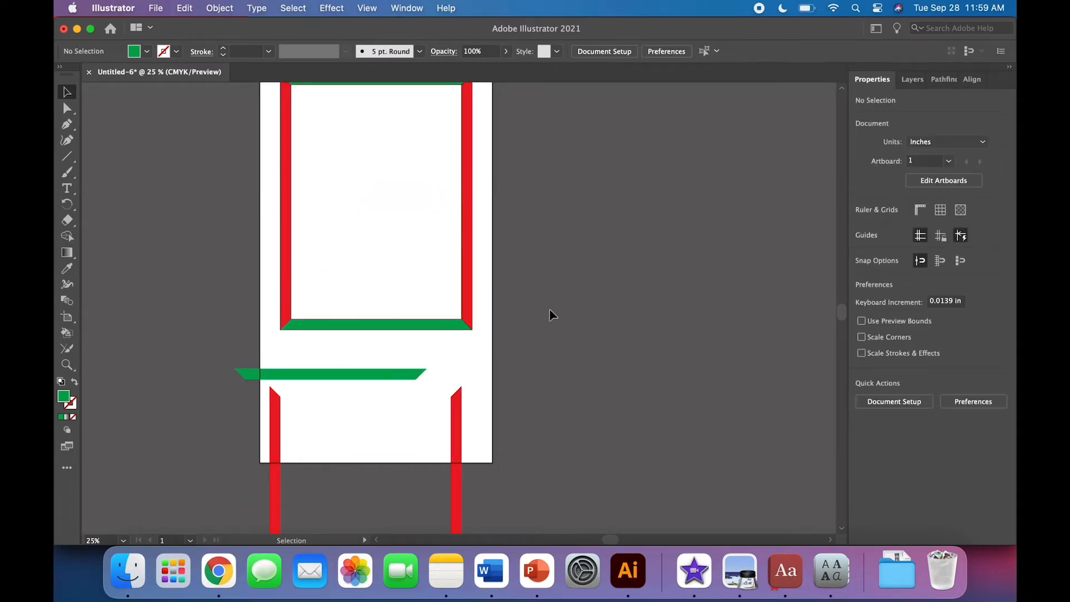
- Delete the original assembled frame near the artboard's top, keeping the duplicated red and green pieces
scroll(551, 316, up, 4)
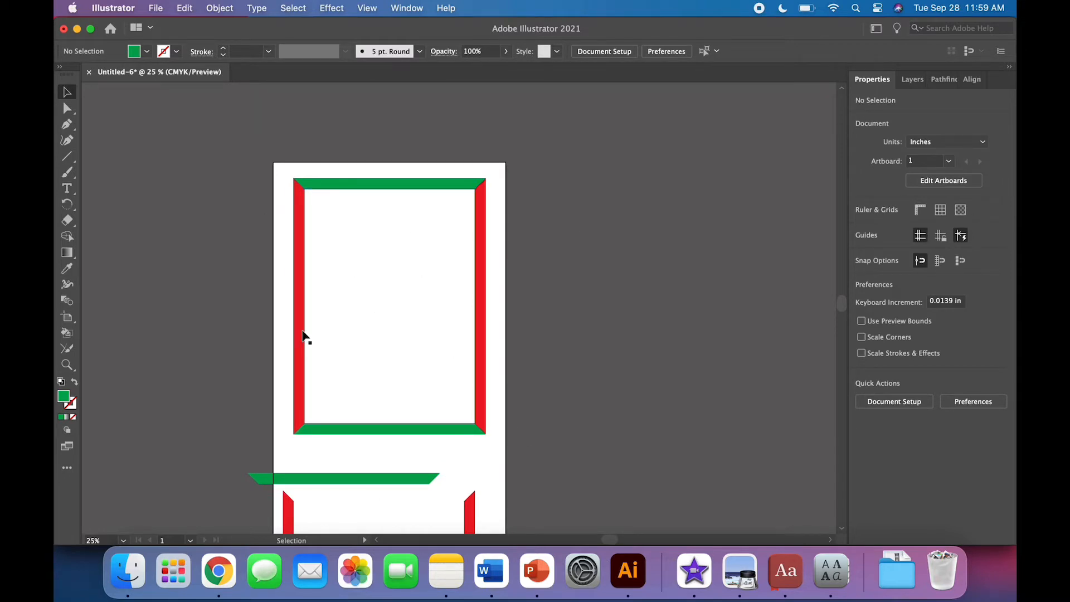
click(300, 311)
click(284, 173)
drag(284, 173, 521, 443)
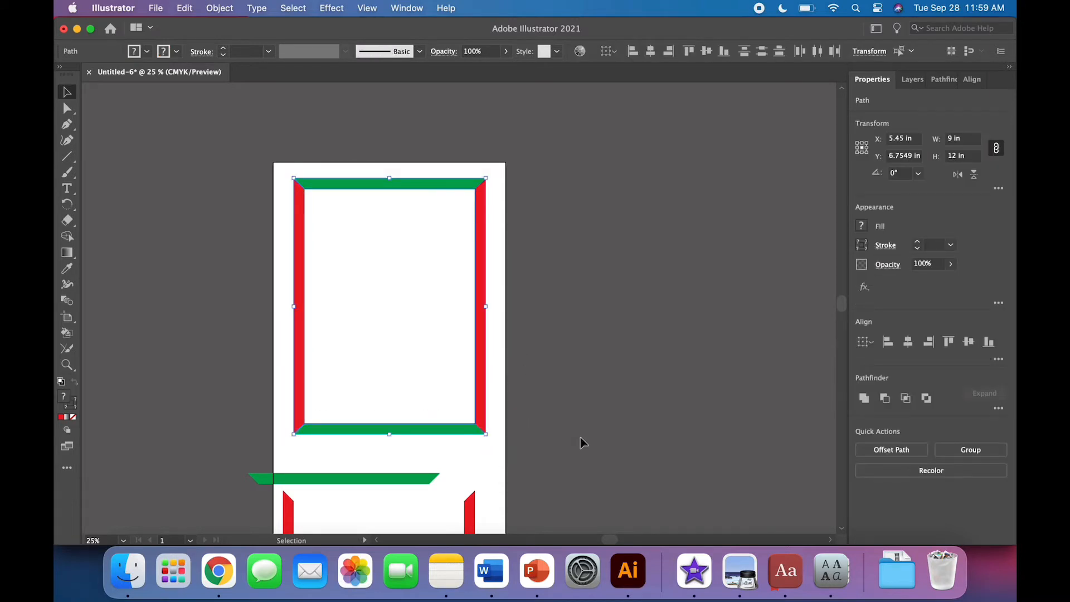
click(232, 187)
drag(429, 339, 577, 455)
key(Delete)
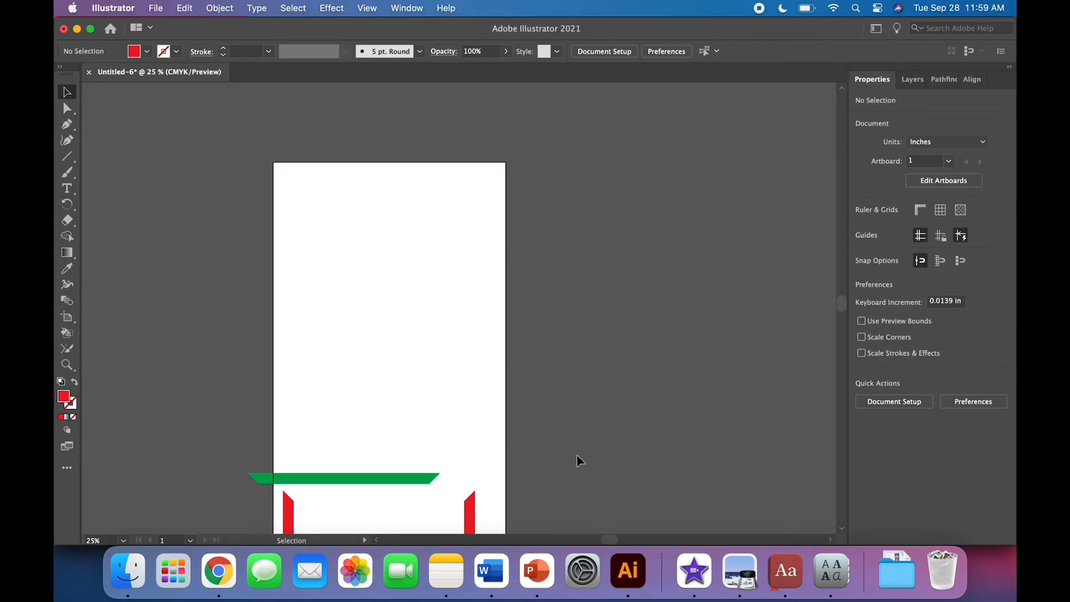
- Expand Layer 1 to list its paths, and move all four frame pieces together up onto the artboard
click(909, 81)
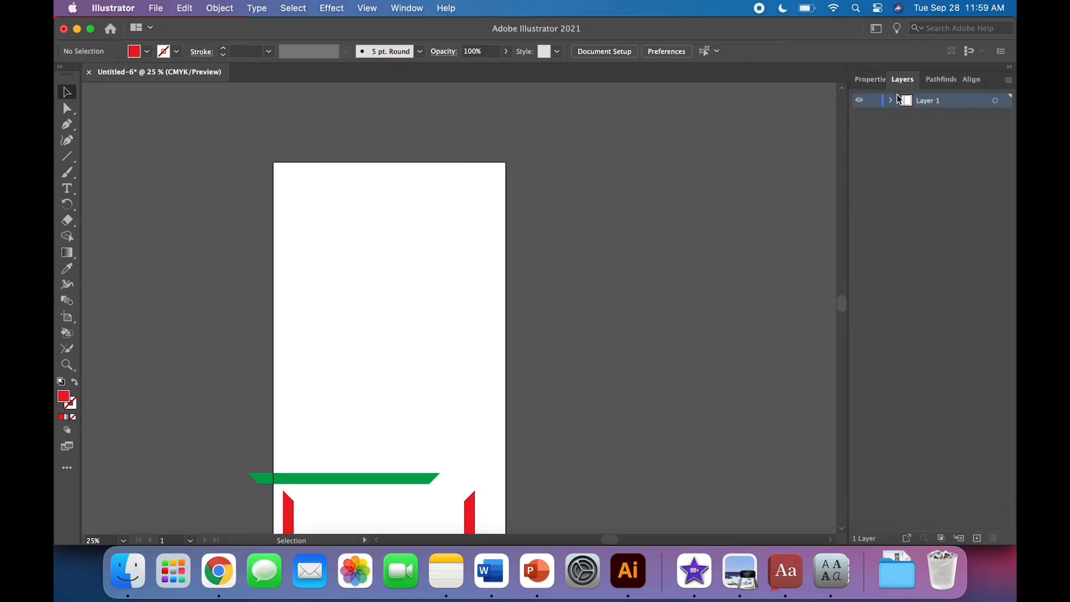
click(892, 101)
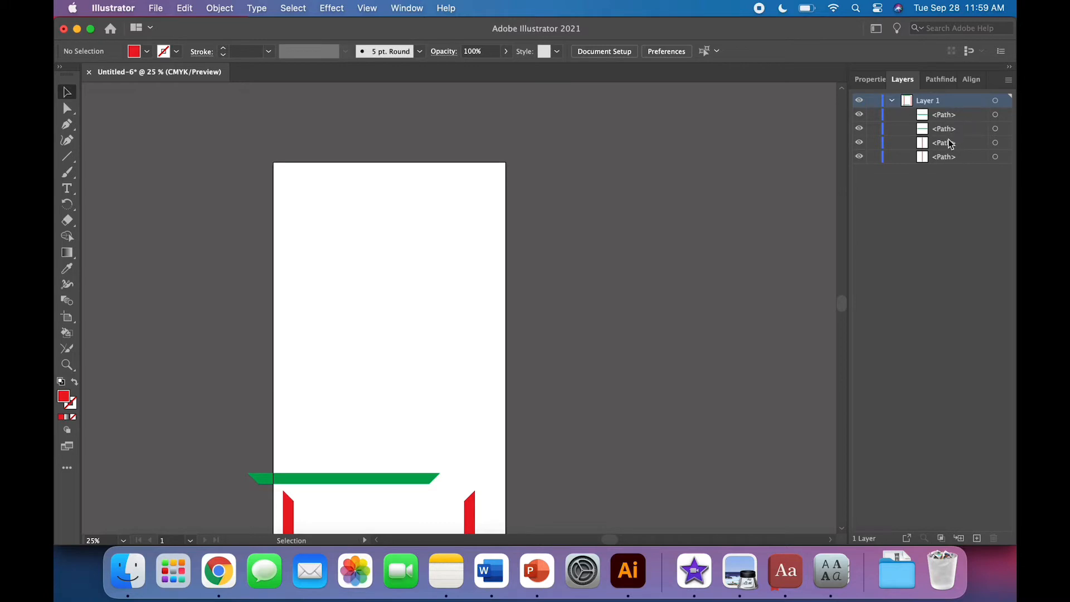
scroll(619, 360, down, 3)
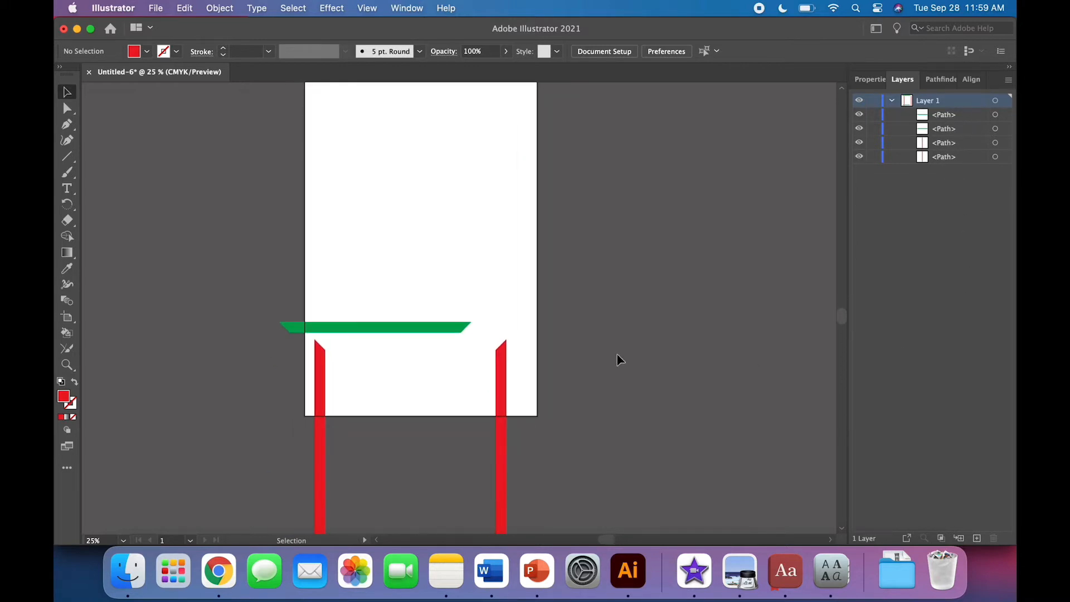
key(super+minus)
key(super+minus)
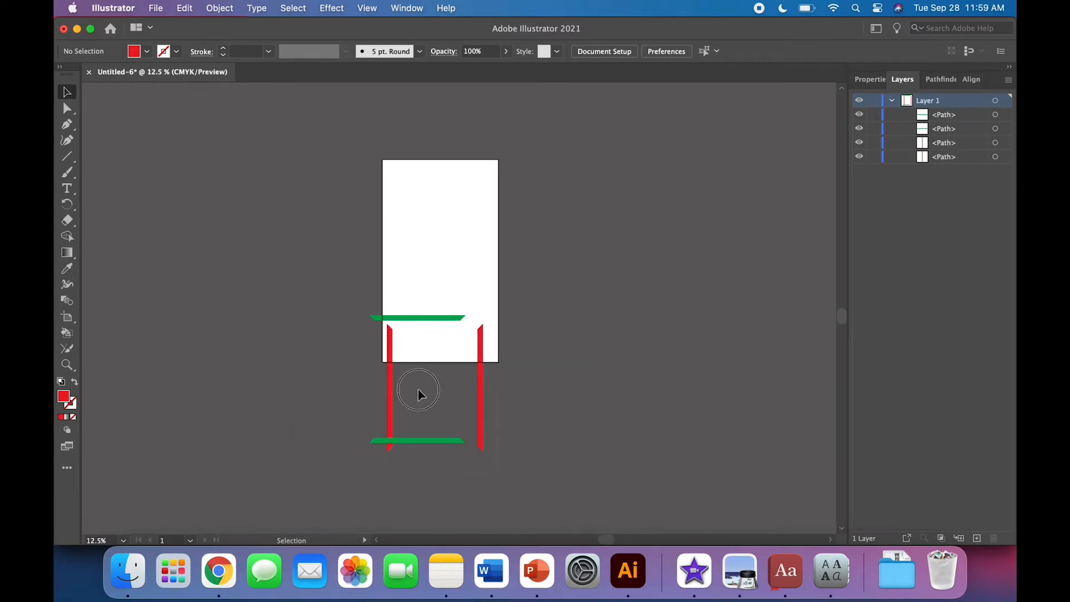
key(super+a)
drag(402, 318, 420, 173)
key(super+equal)
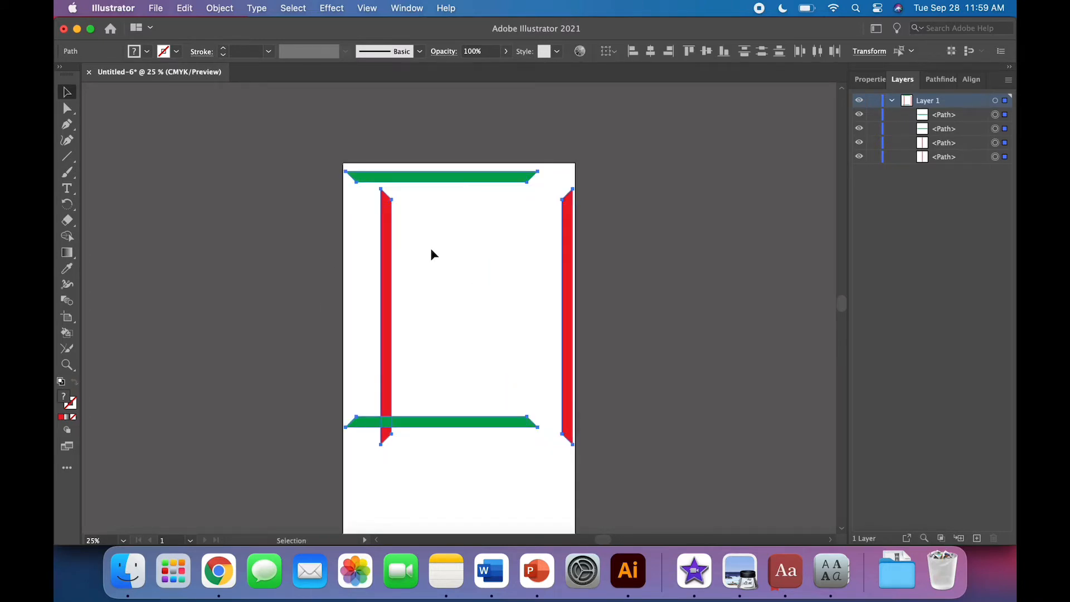
click(483, 296)
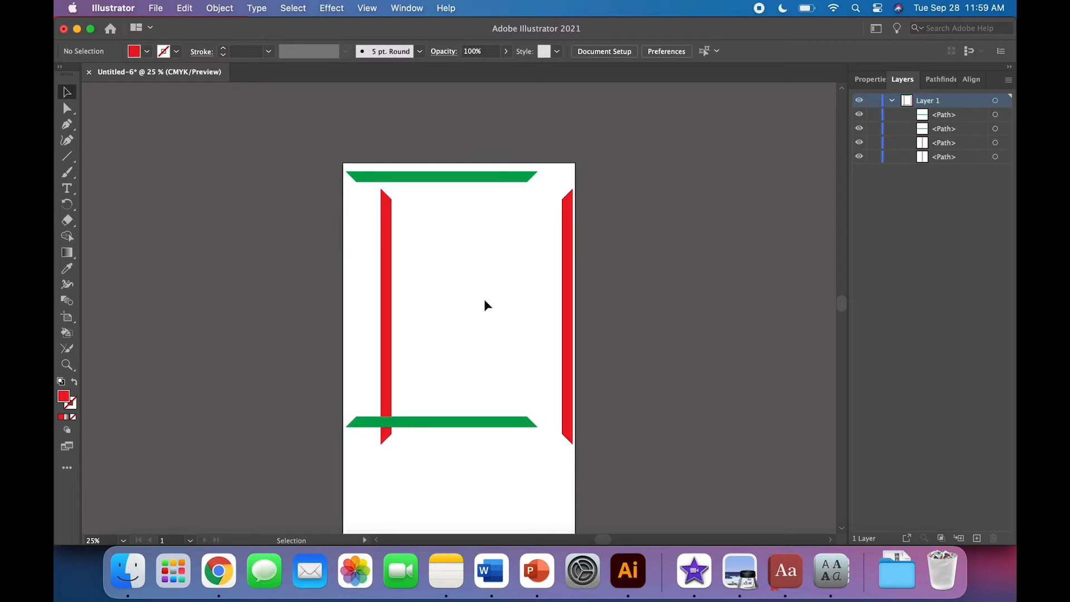
- Place the two red pieces side by side along the artboard's left edge, with the lower green piece beneath them
scroll(483, 301, left, 1)
drag(396, 310, 365, 312)
drag(434, 425, 446, 461)
drag(577, 387, 377, 390)
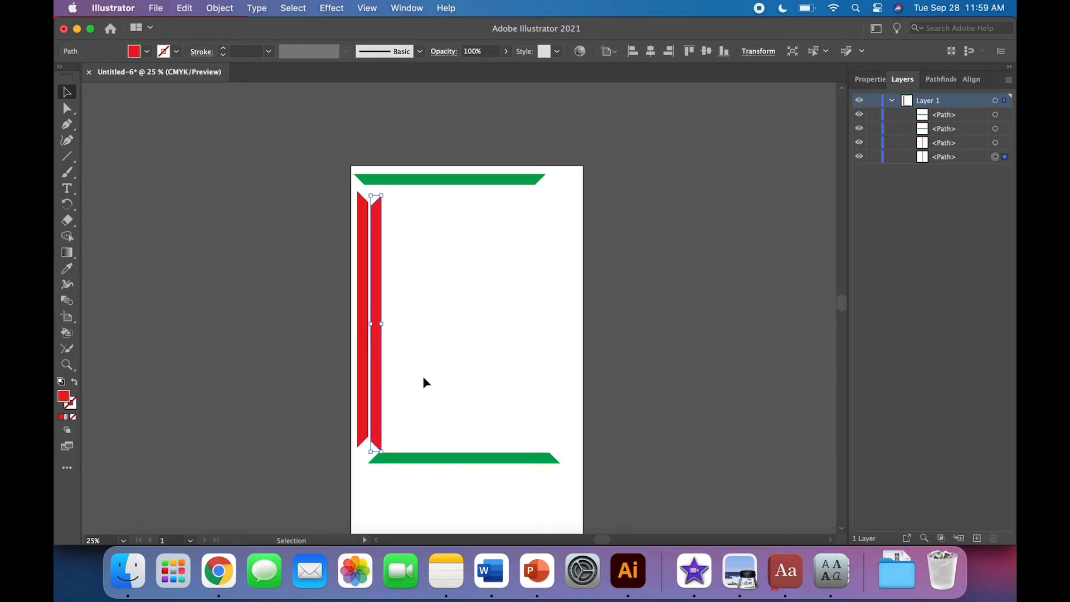
key(Up)
key(Up)
key(Up)
click(418, 376)
drag(463, 182, 530, 251)
click(872, 81)
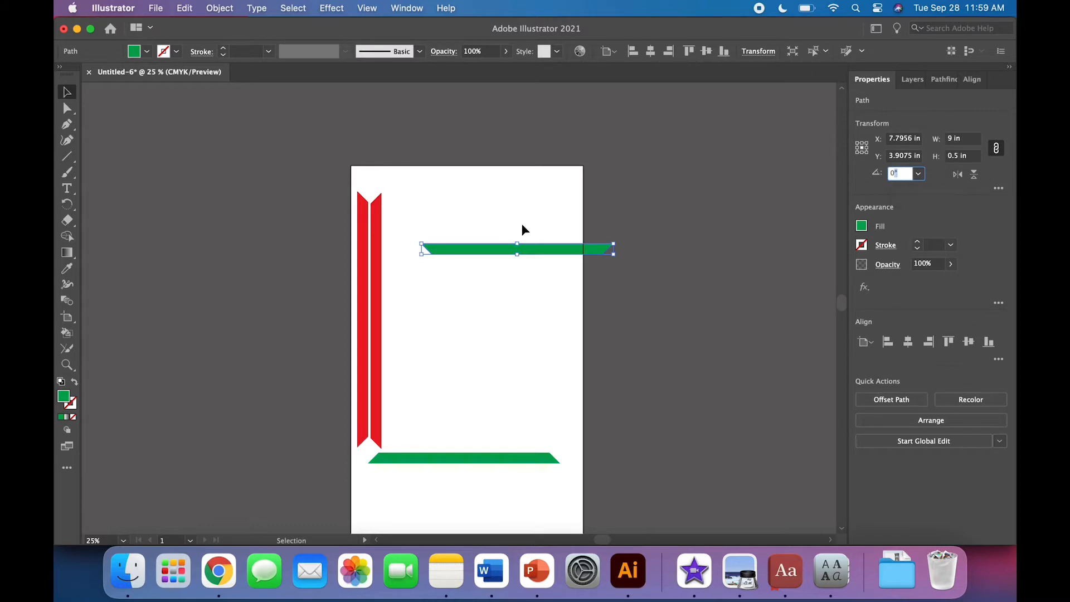
click(477, 323)
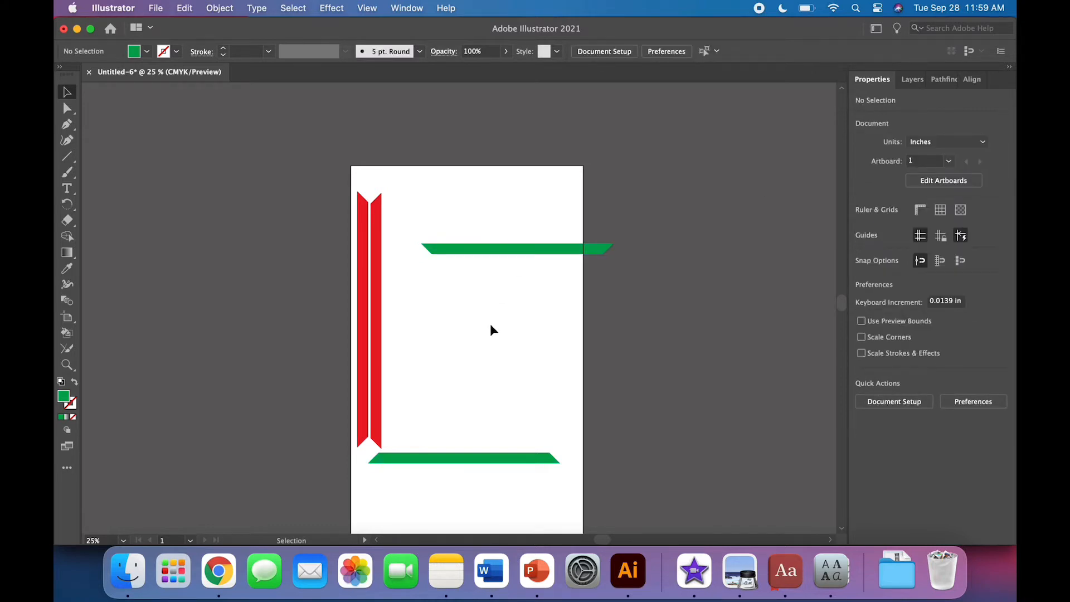
key(super+z)
- Lower the upper green piece slightly and place the other green piece directly above it, long edges facing
mouse_move(501, 174)
mouse_down()
mouse_move(523, 394)
mouse_move(483, 188)
mouse_move(499, 182)
mouse_up()
click(486, 291)
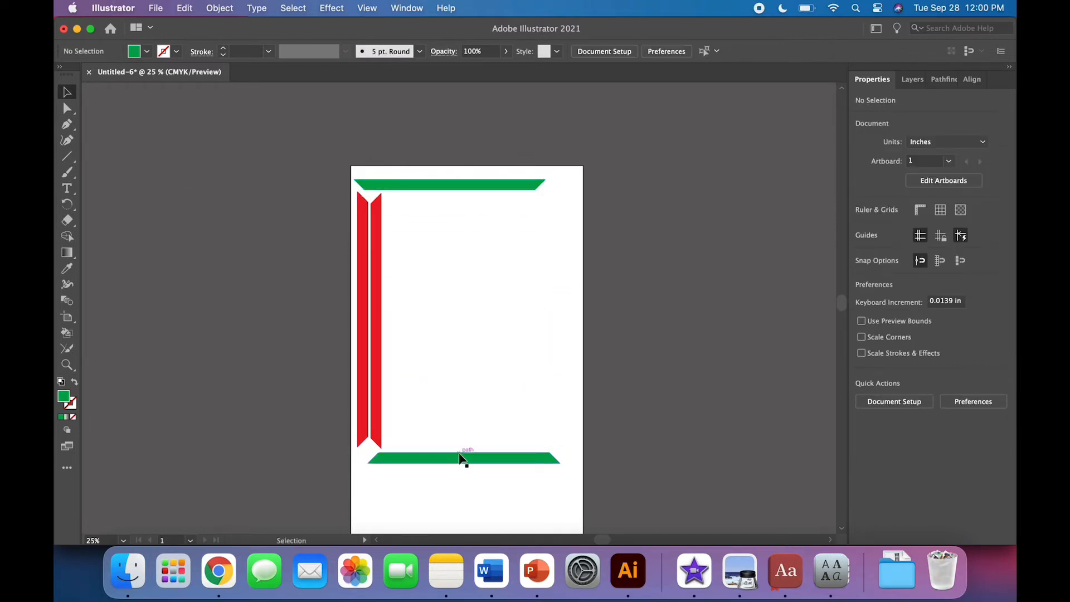
drag(463, 455, 443, 168)
click(471, 324)
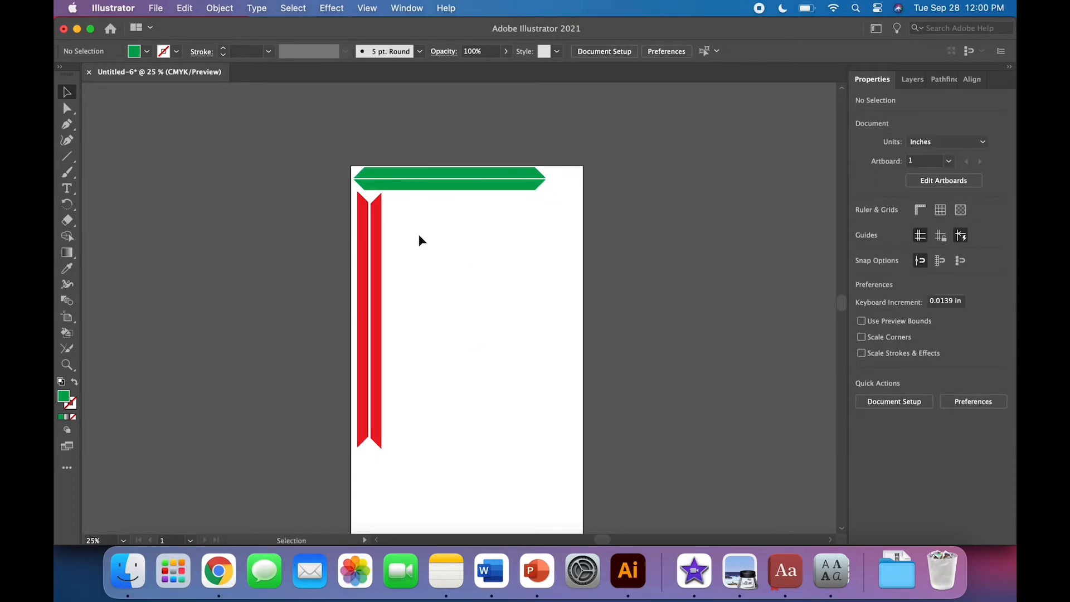
- Give all four frame pieces a black 1 pt stroke with no fill, and deselect them
drag(410, 288, 342, 170)
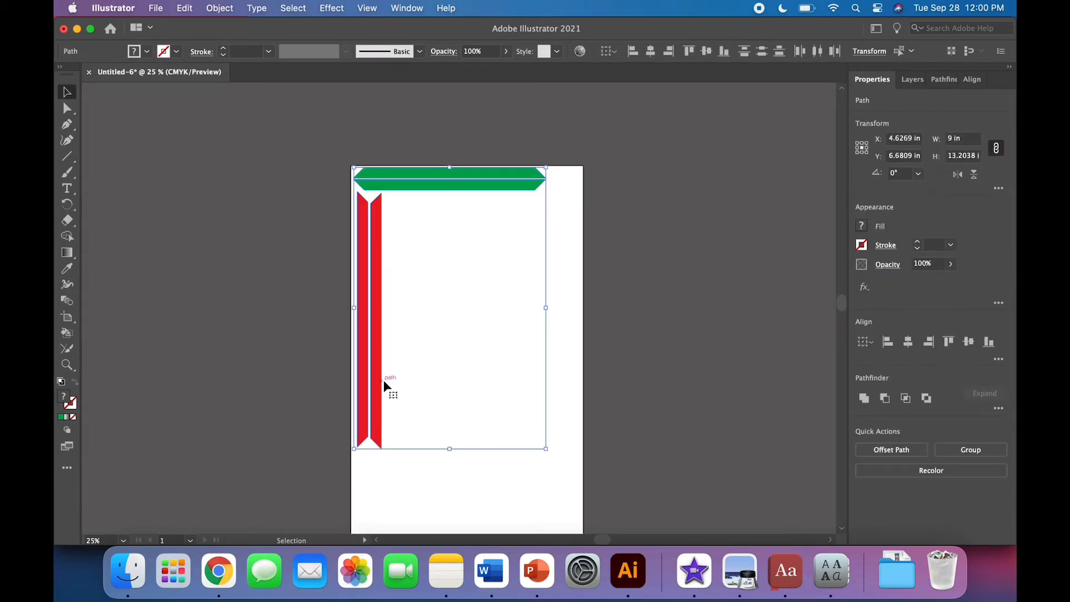
click(146, 51)
click(91, 75)
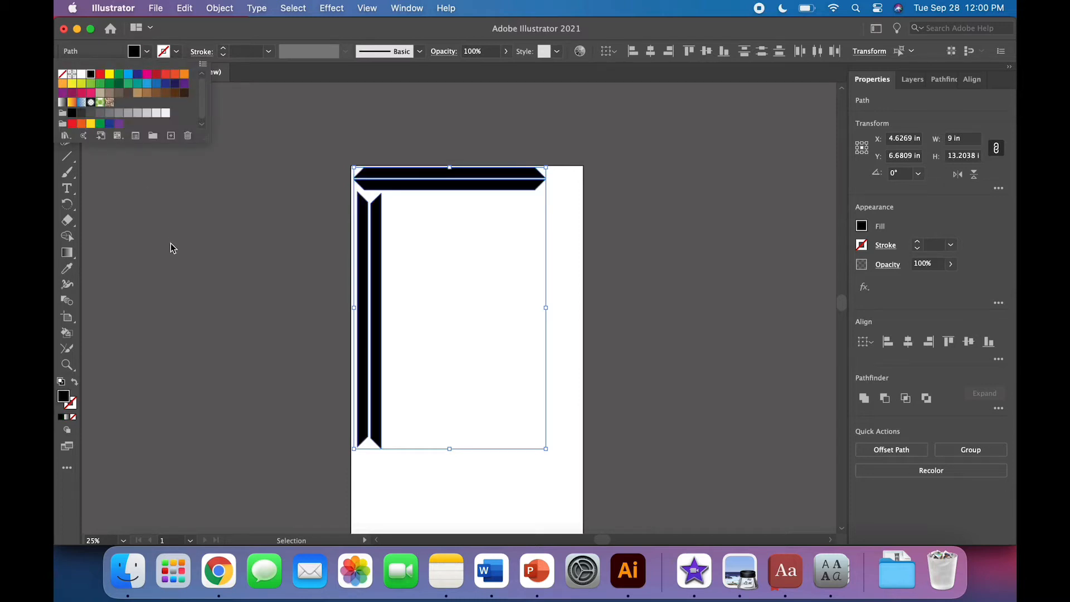
click(75, 385)
click(74, 385)
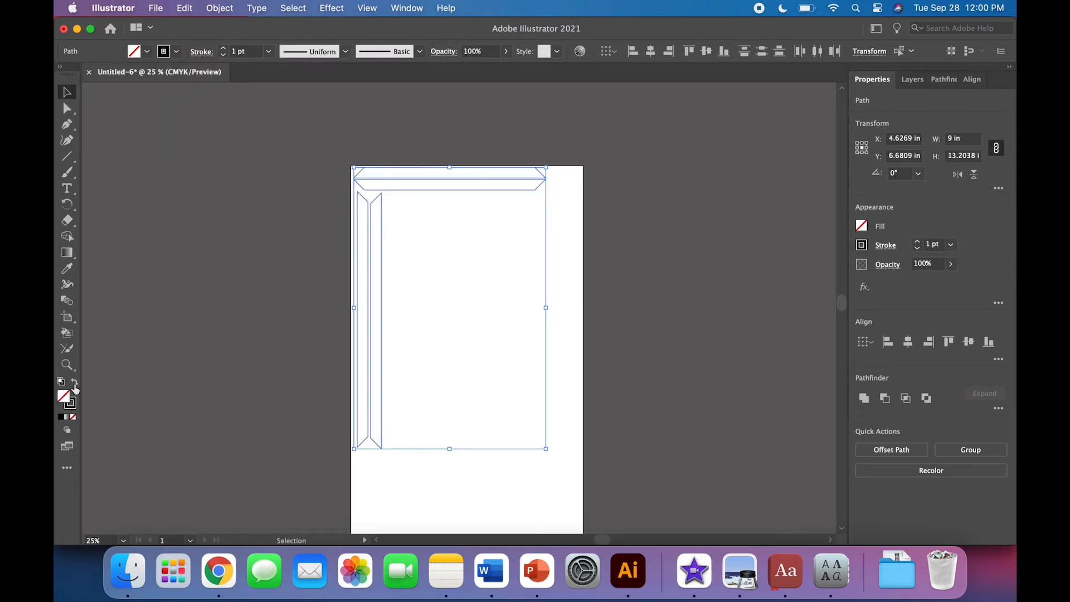
click(151, 399)
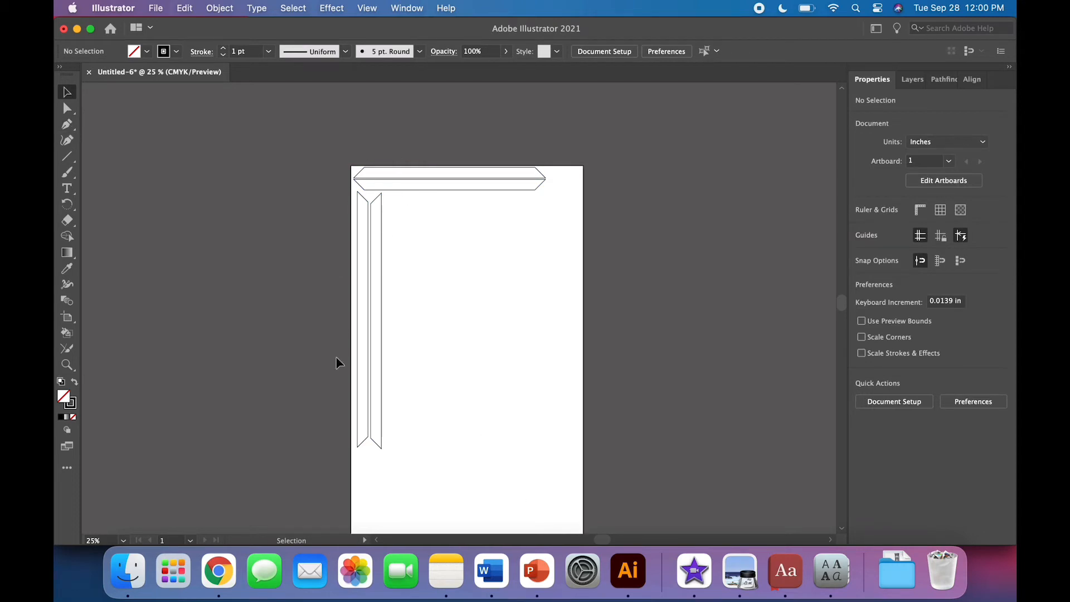
- Move the two horizontal frame pieces together to just below the two vertical pieces, and deselect them
scroll(429, 360, down, 2)
drag(452, 182, 374, 97)
click(552, 212)
click(494, 129)
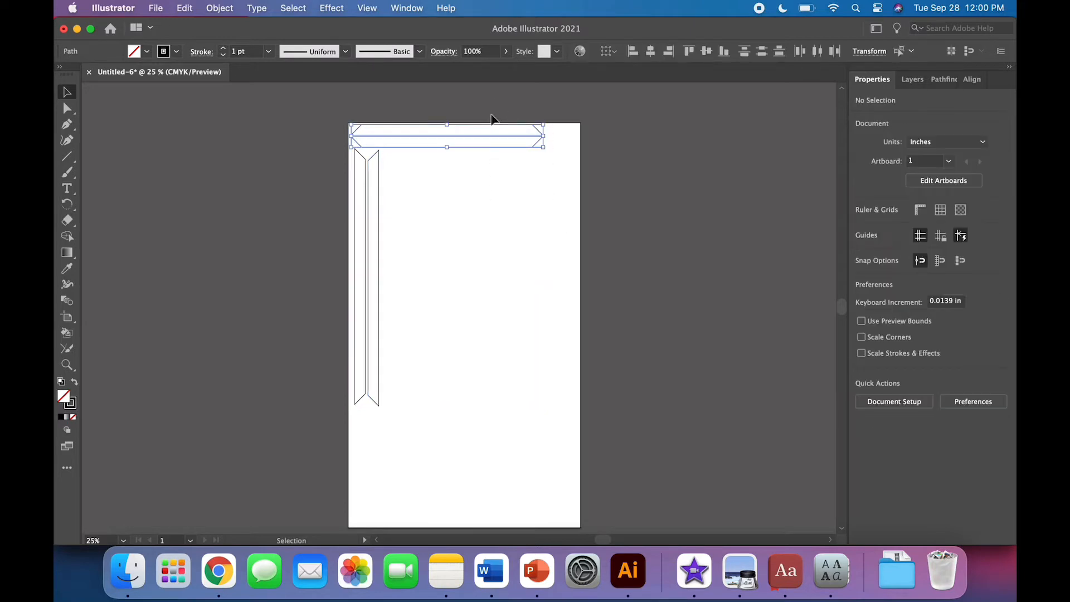
drag(494, 129, 496, 417)
click(490, 468)
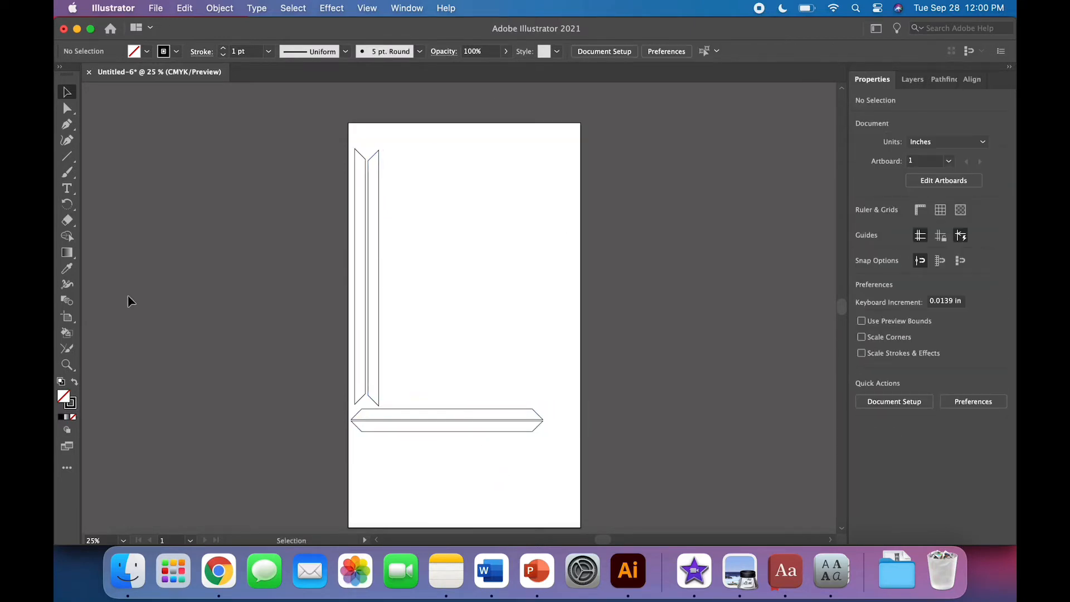
- Create a 9 x 12 in rectangle and position it directly beside the vertical frame pieces on the artboard
click(67, 158)
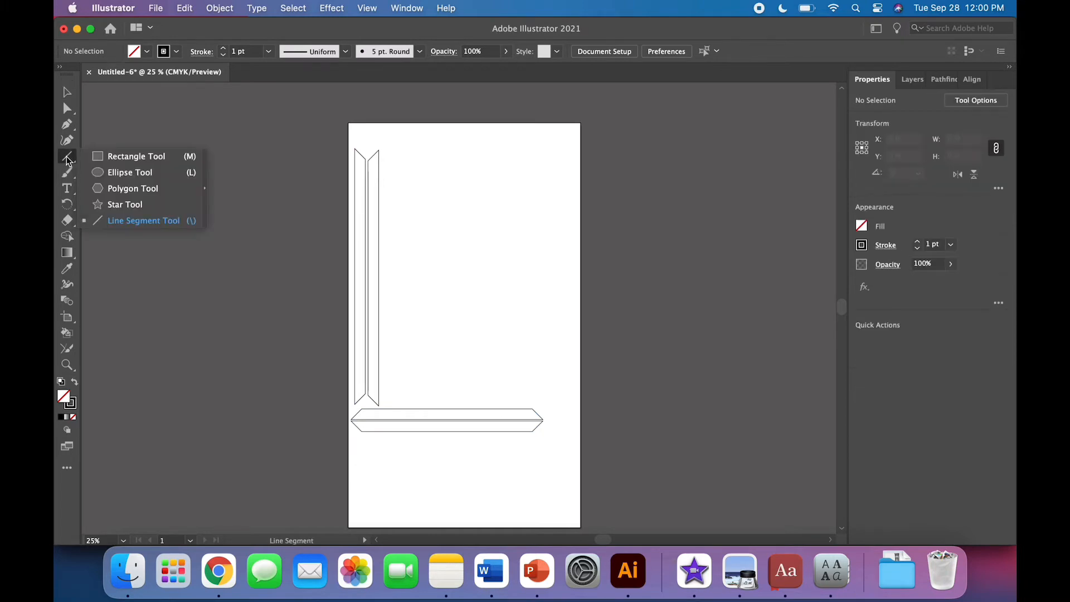
click(130, 158)
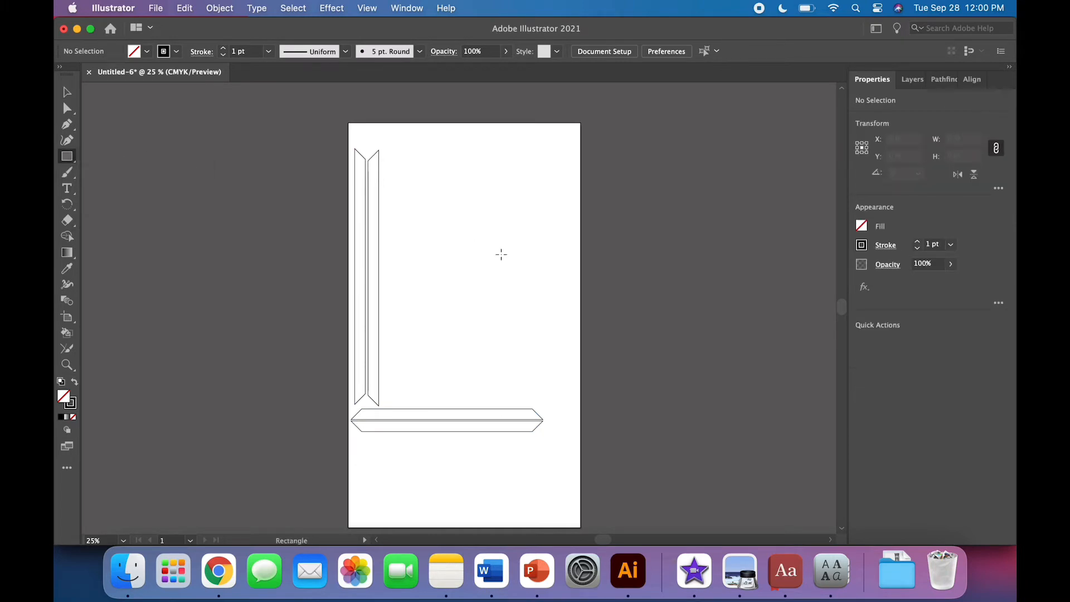
click(501, 254)
key(Return)
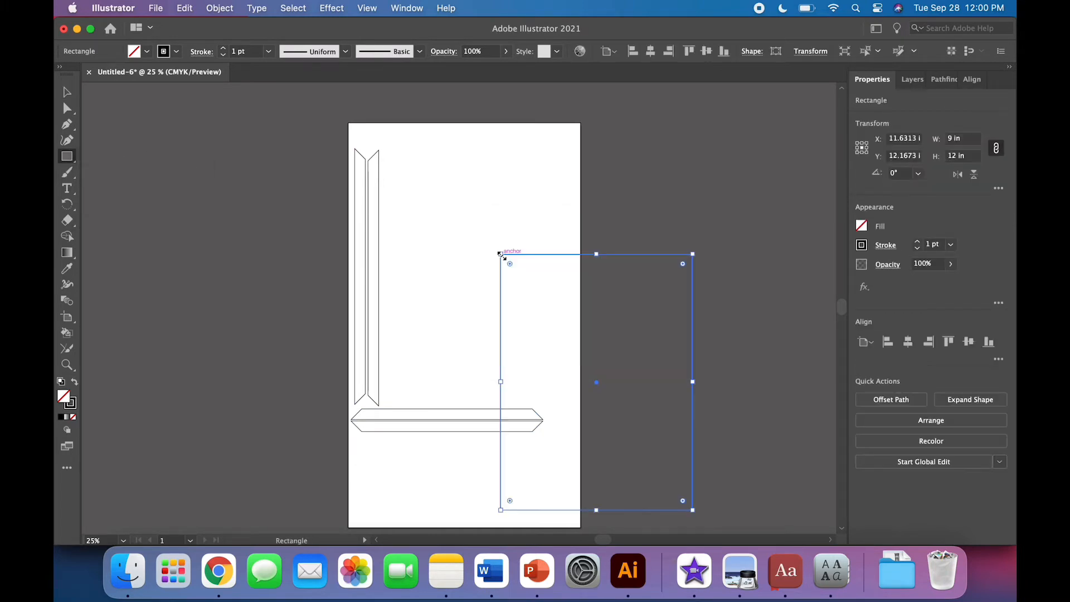
click(68, 92)
drag(501, 333, 382, 223)
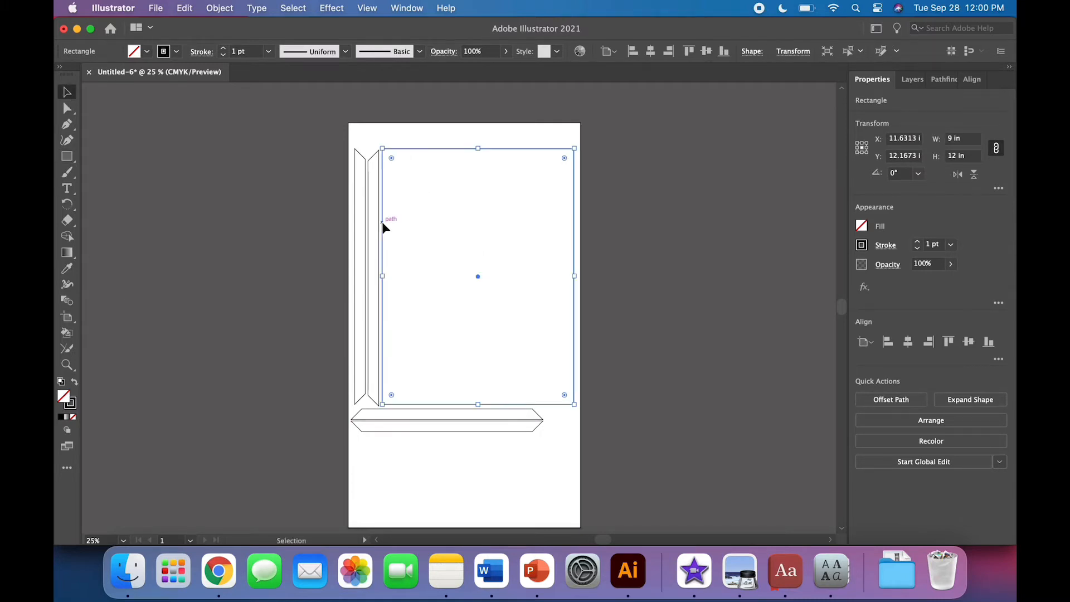
- Offset the rectangle's path inward by 0.5 in to create an inner 8 x 11 in rectangle
click(219, 8)
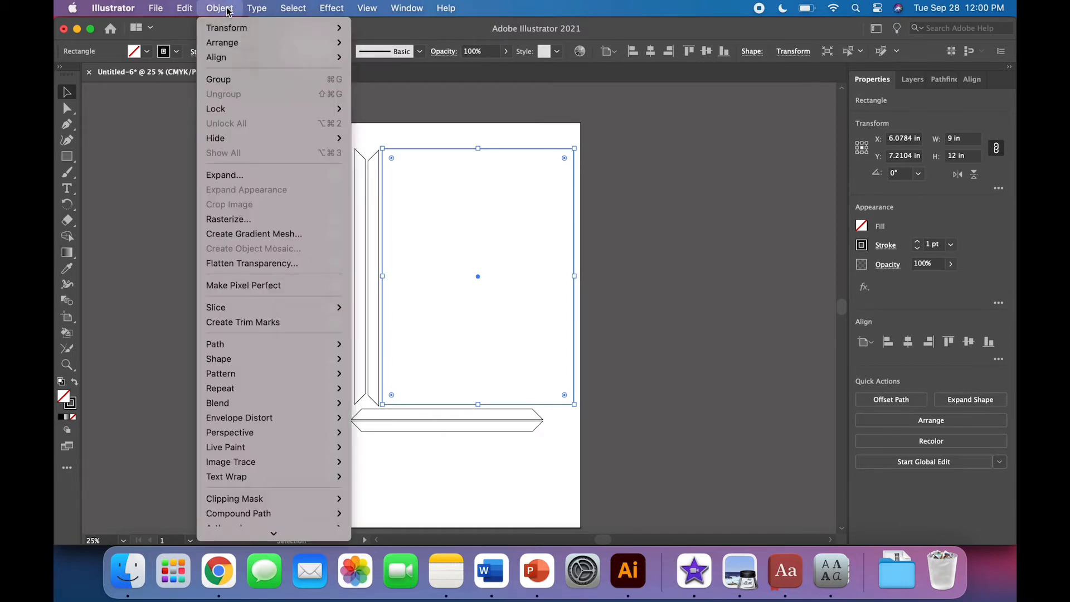
mouse_move(237, 346)
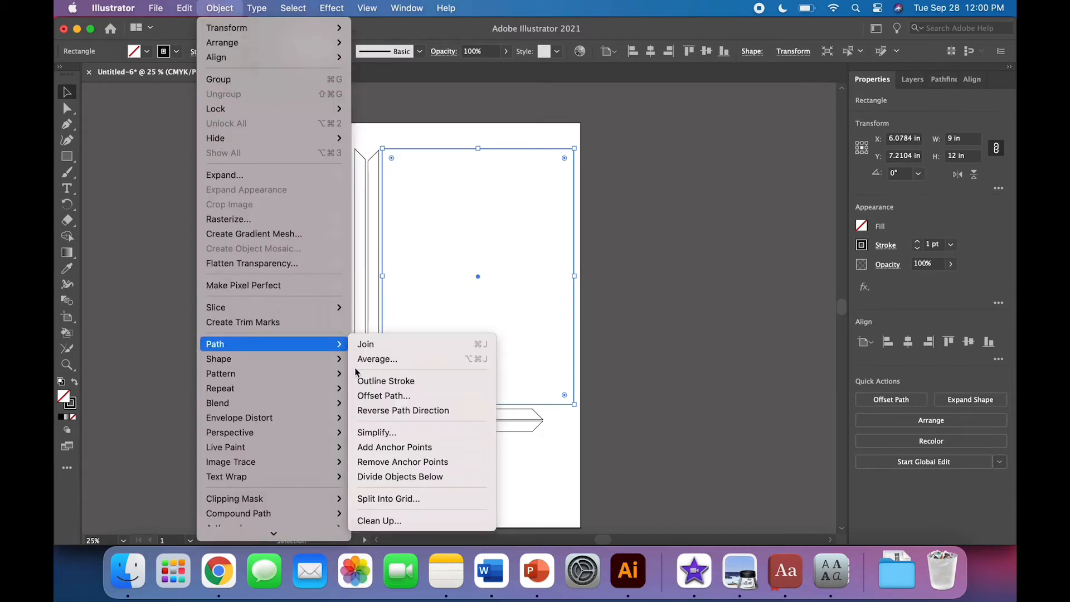
click(369, 395)
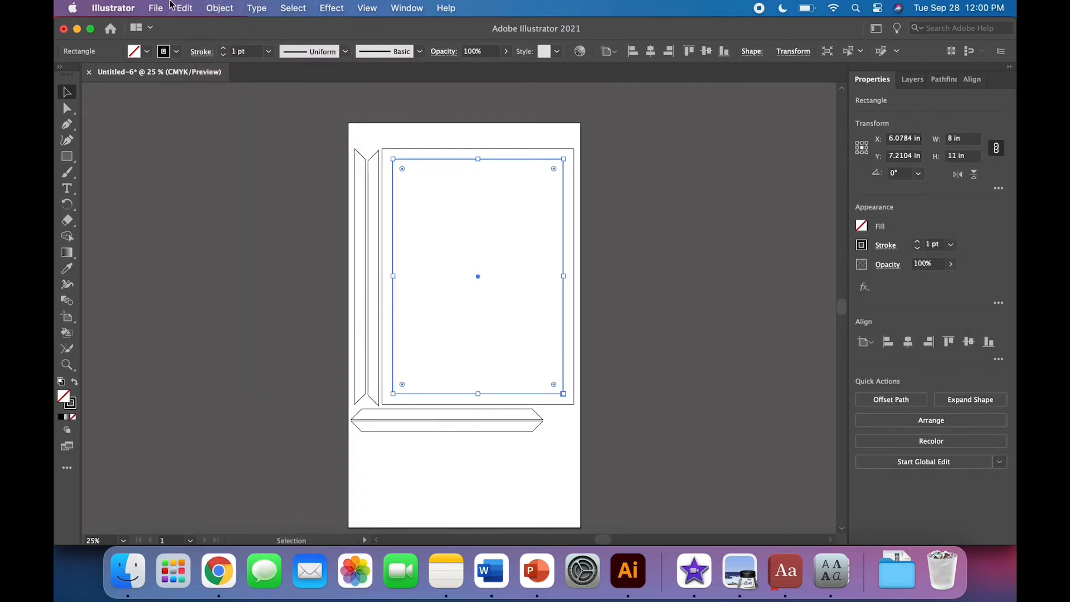
- Give the inner 8 x 11 in rectangle a green stroke, and deselect it
click(176, 52)
click(119, 84)
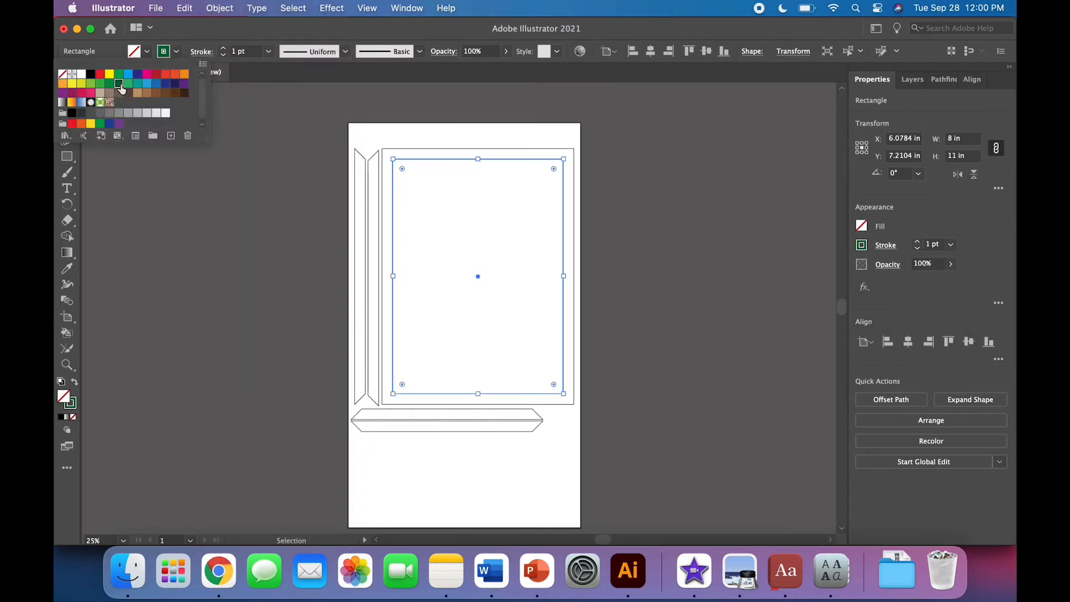
click(616, 270)
click(616, 289)
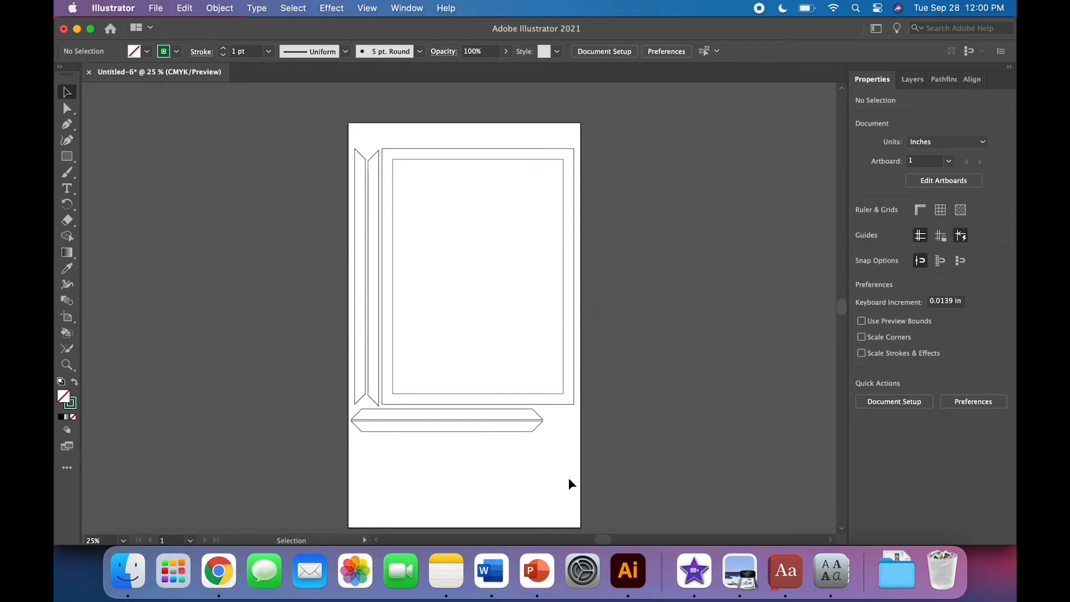
- Add the word AUTUMN in Bohemian Hunter Thin inside the upper part of the inner rectangle
key(super+equal)
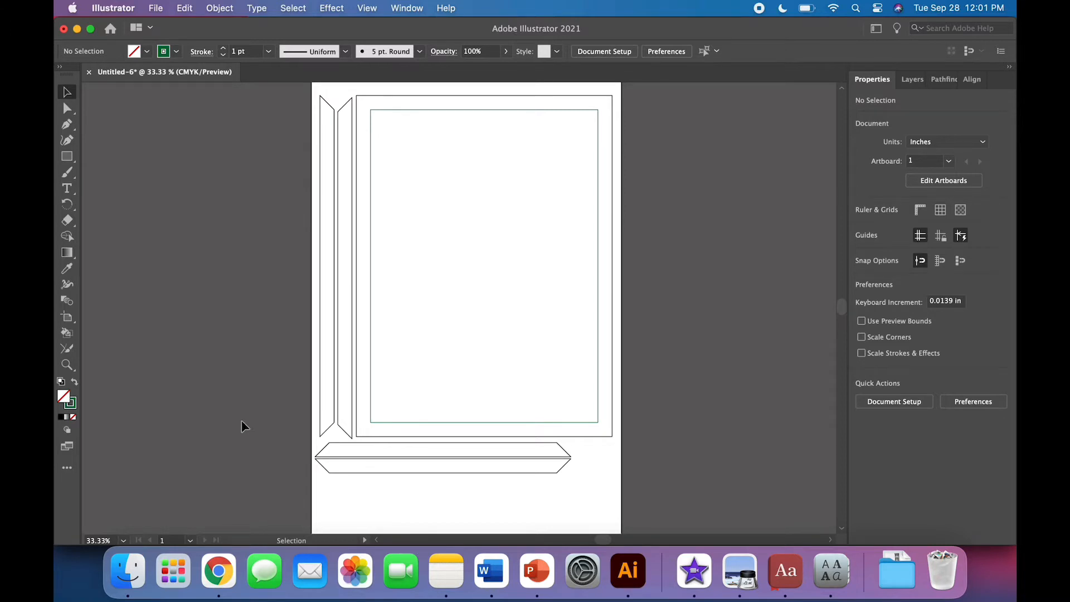
click(67, 188)
click(417, 216)
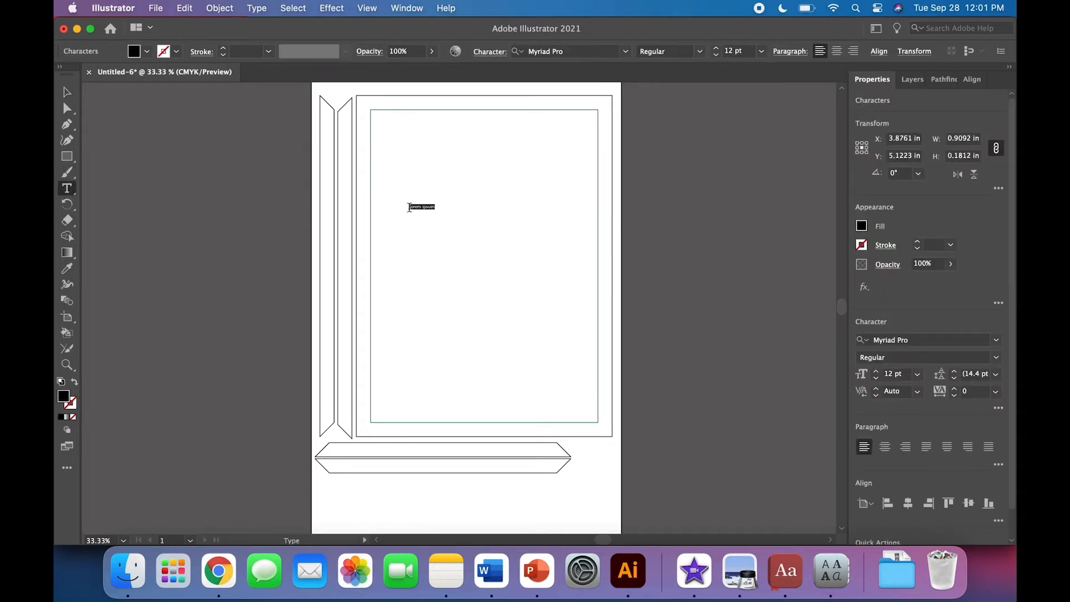
click(625, 50)
click(608, 116)
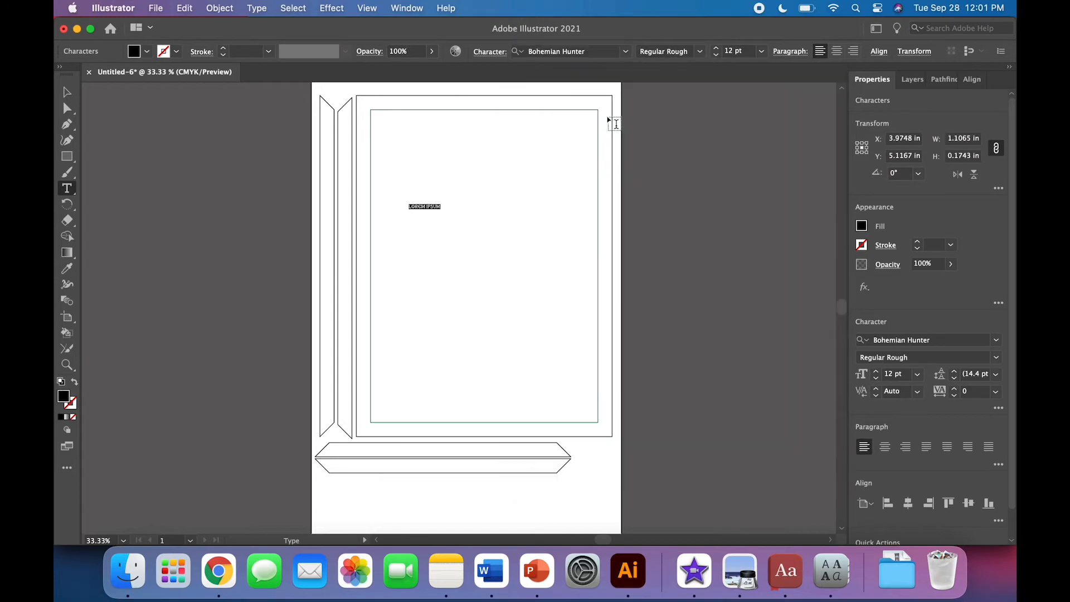
click(699, 52)
click(675, 153)
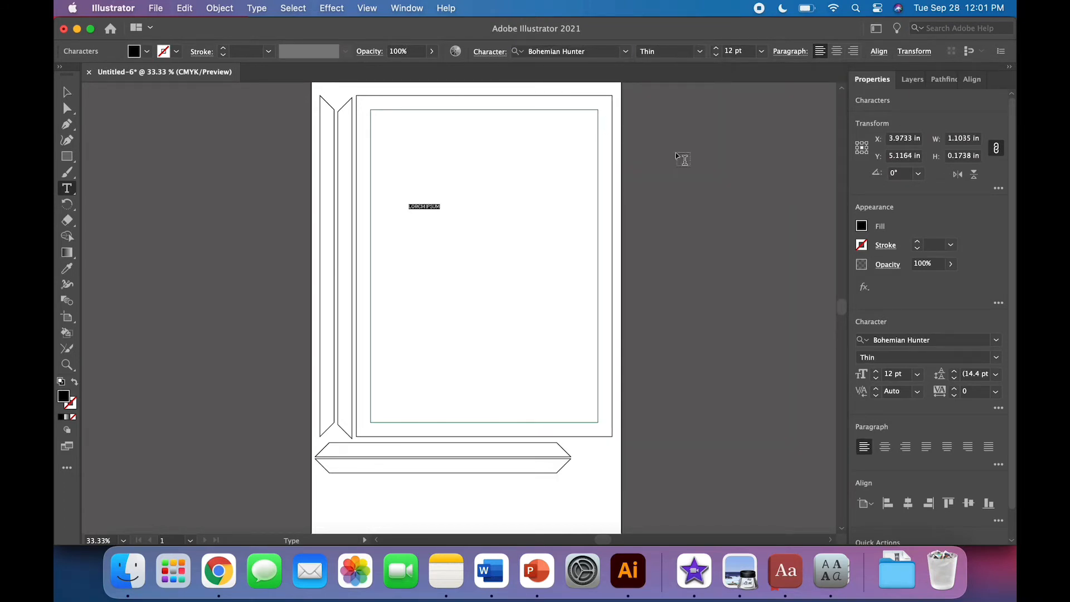
text(AUTUMN)
click(68, 91)
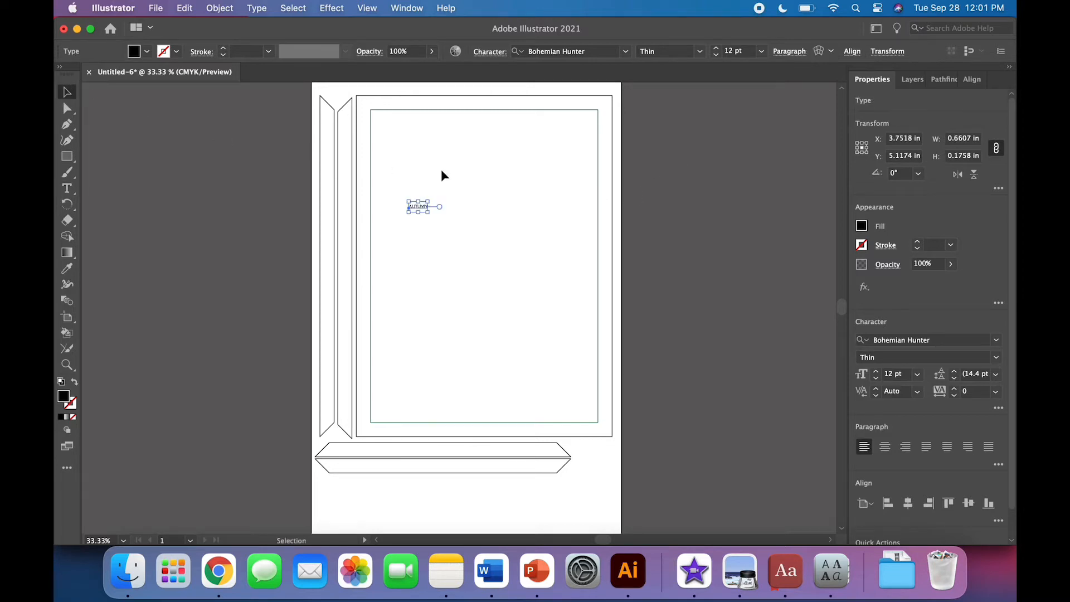
- Add the word FAVORITES as a separate text object below AUTUMN, and deselect it
click(479, 183)
text(t)
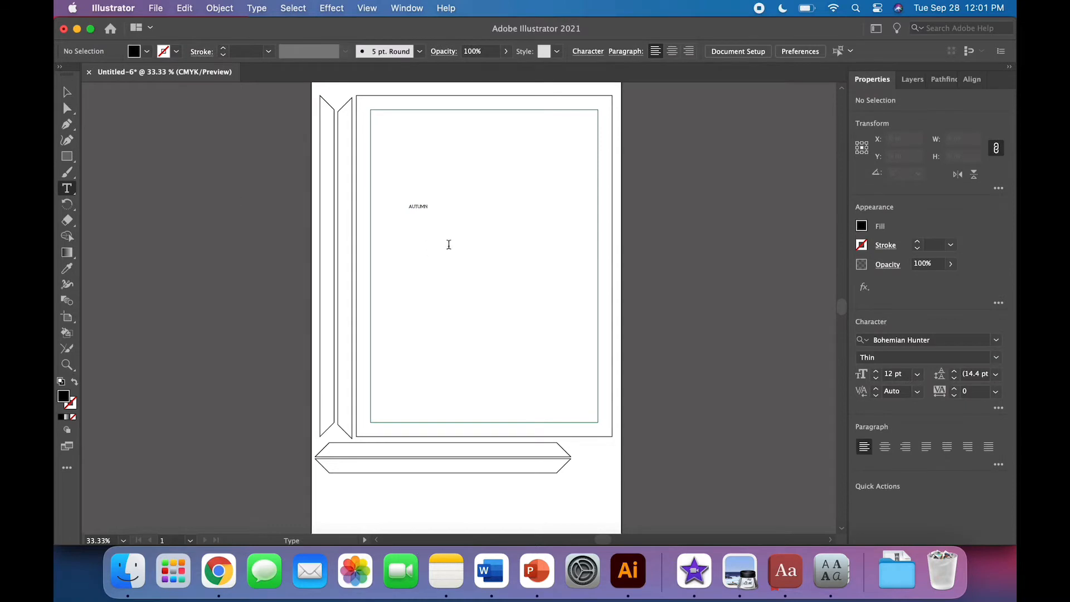
text(VORITES)
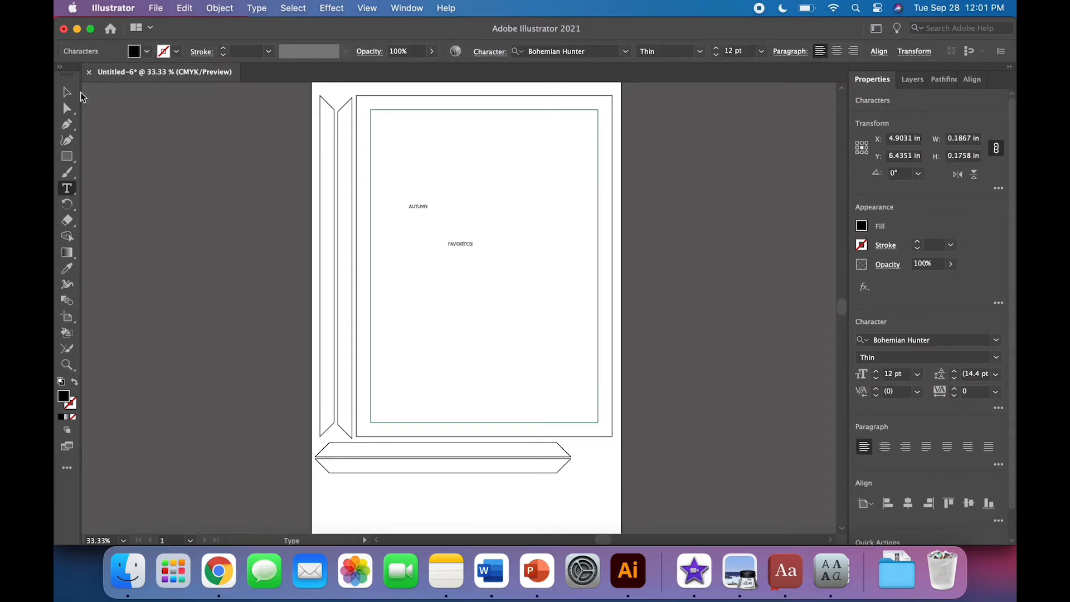
click(67, 91)
click(524, 259)
- Convert the words AUTUMN and FAVORITES to outlines
drag(421, 206, 422, 204)
scroll(421, 204, up, 5)
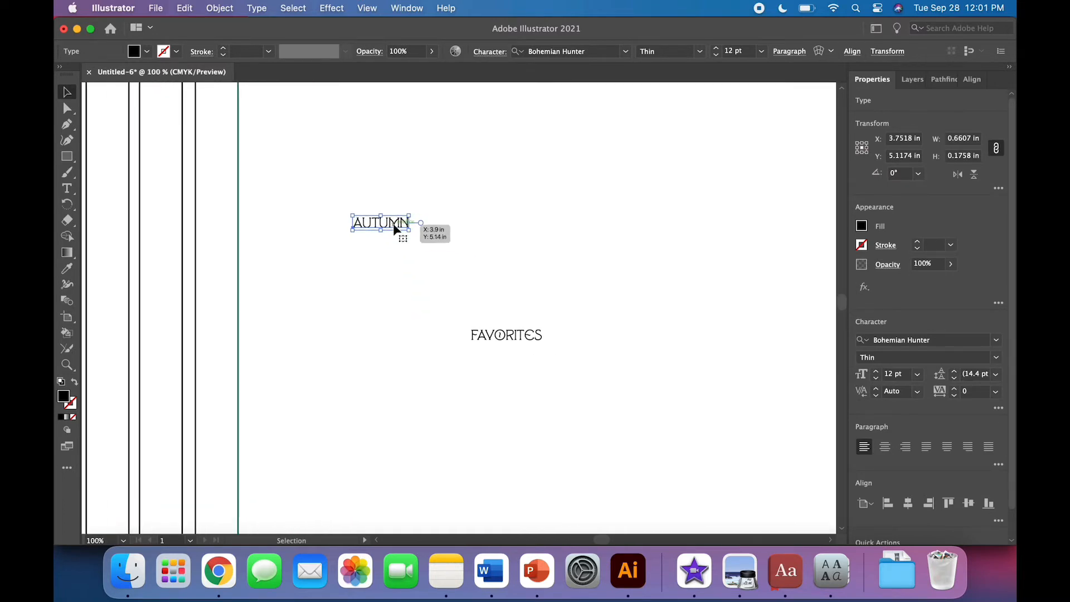
right_click(394, 225)
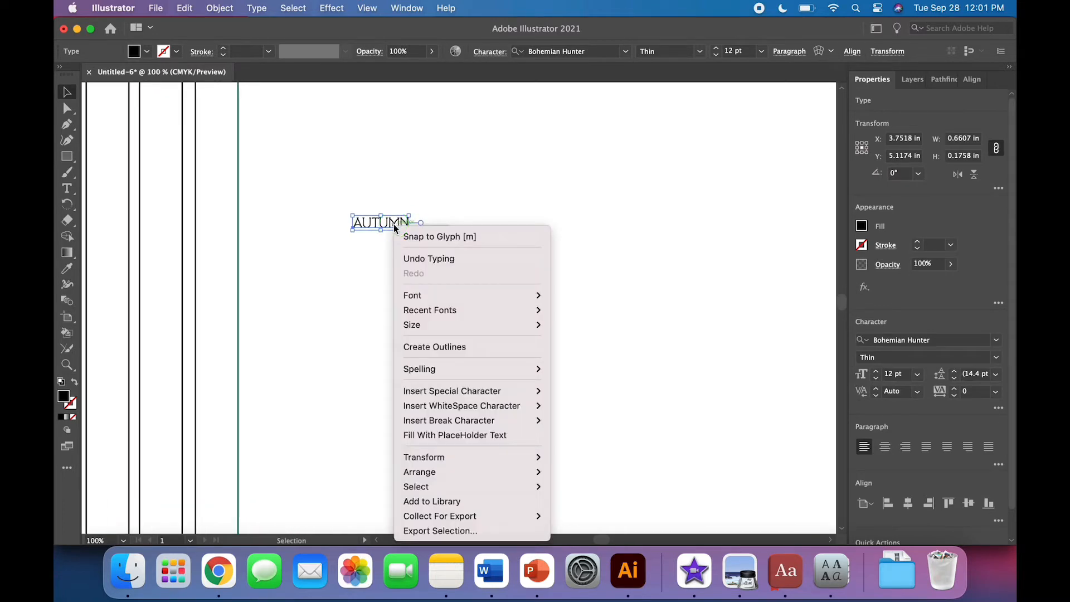
click(441, 346)
click(478, 393)
click(507, 335)
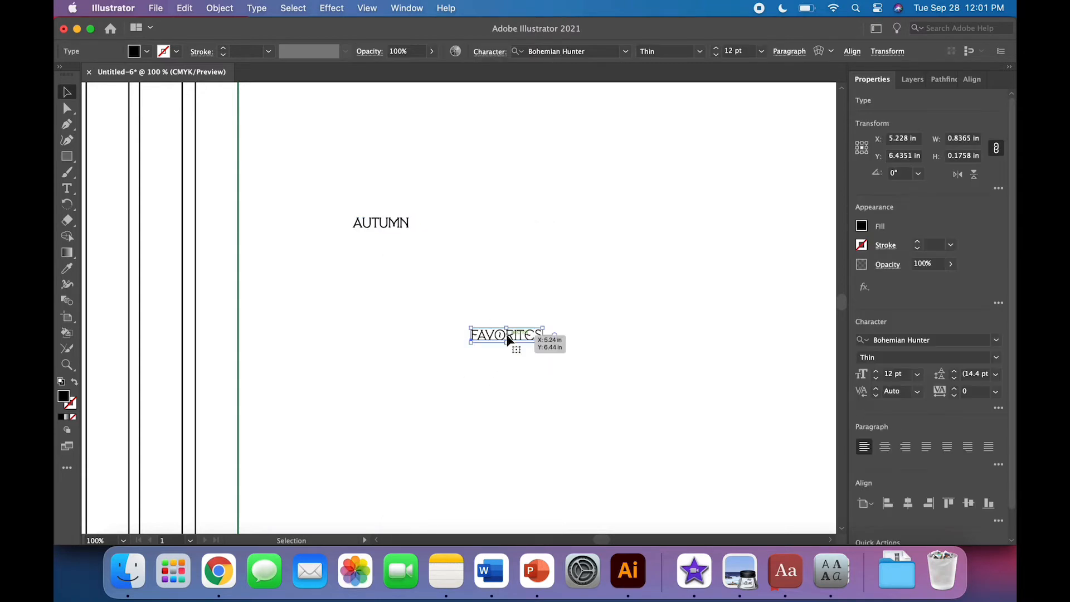
right_click(508, 339)
click(532, 348)
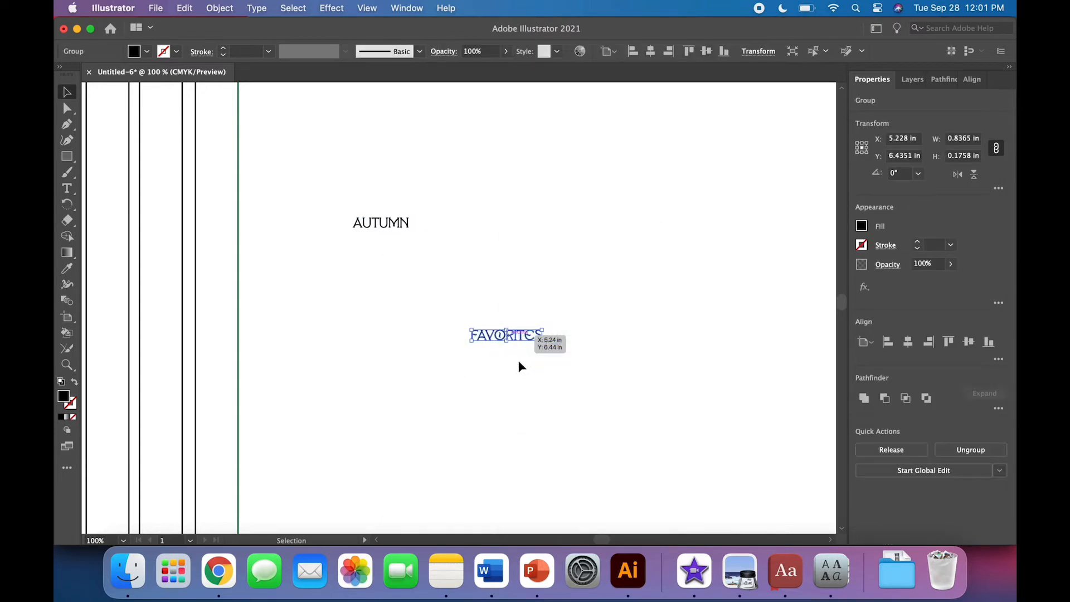
- Move FAVORITES directly beneath AUTUMN and align the two words to a common horizontal center
drag(521, 344, 358, 158)
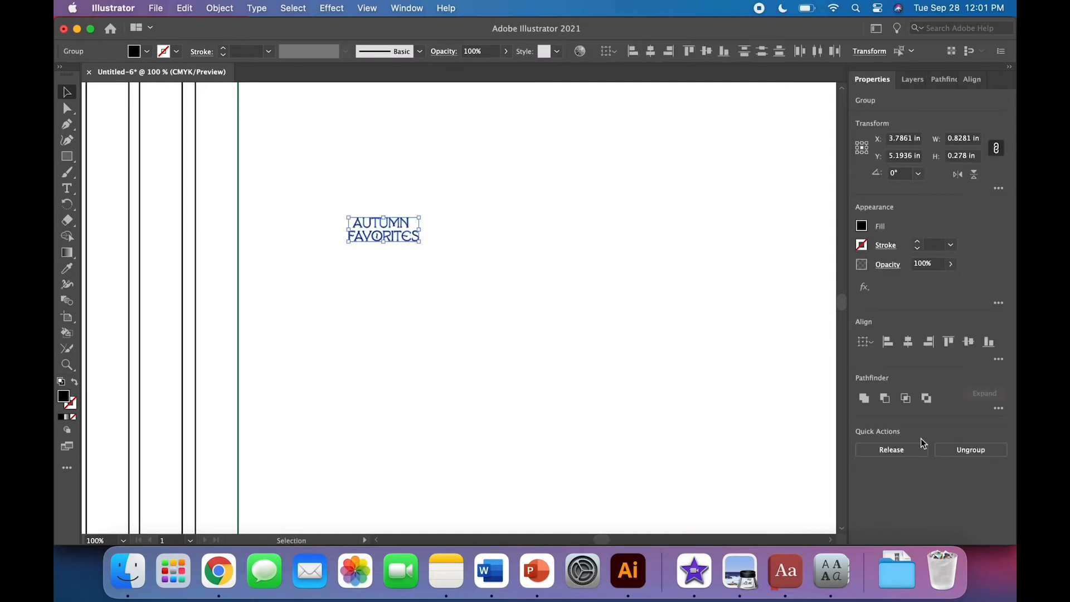
click(536, 315)
drag(451, 255, 320, 186)
click(908, 341)
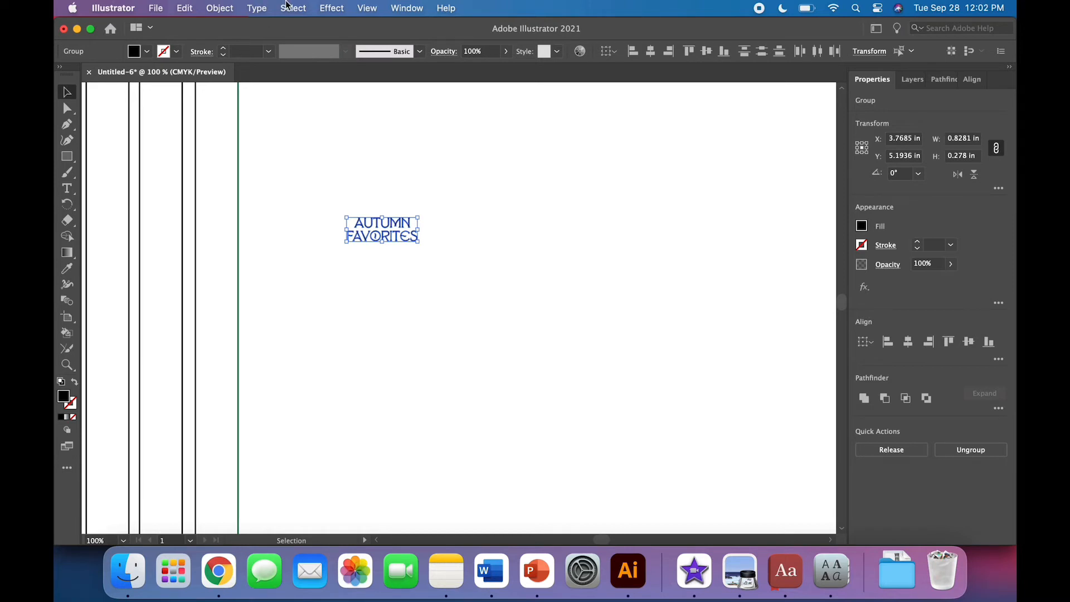
click(220, 8)
mouse_move(236, 59)
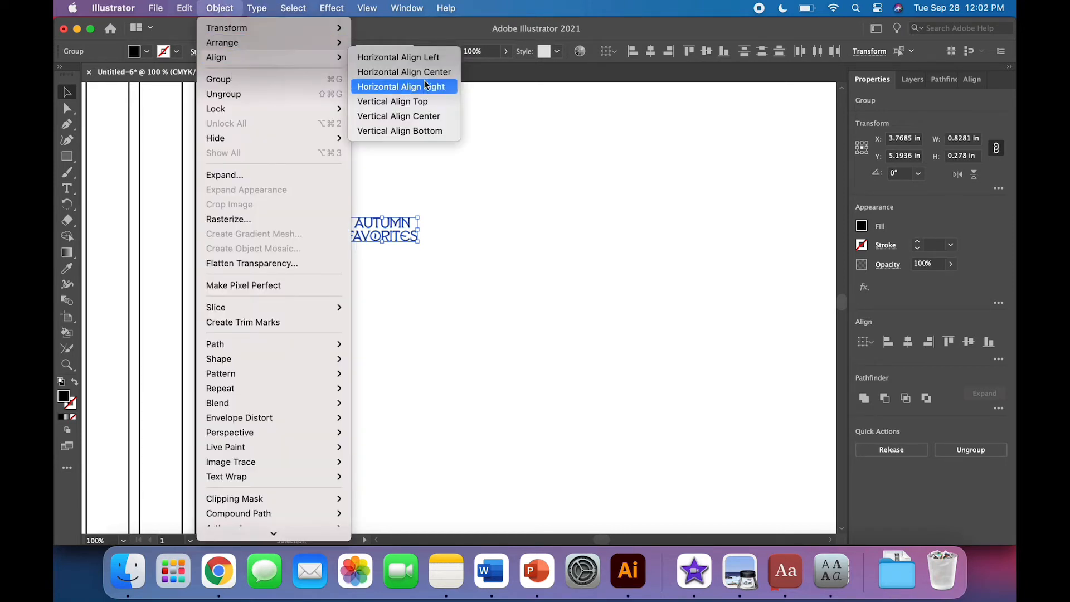
click(230, 6)
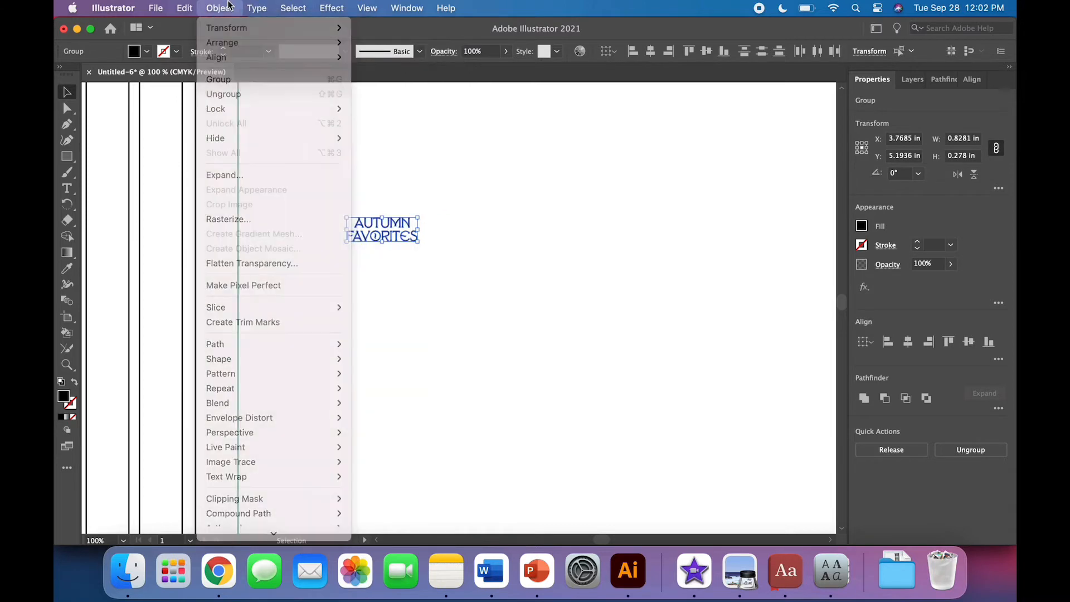
click(504, 254)
- Unite the outlined words AUTUMN and FAVORITES into a single group
key(super+minus)
key(super+minus)
key(super+minus)
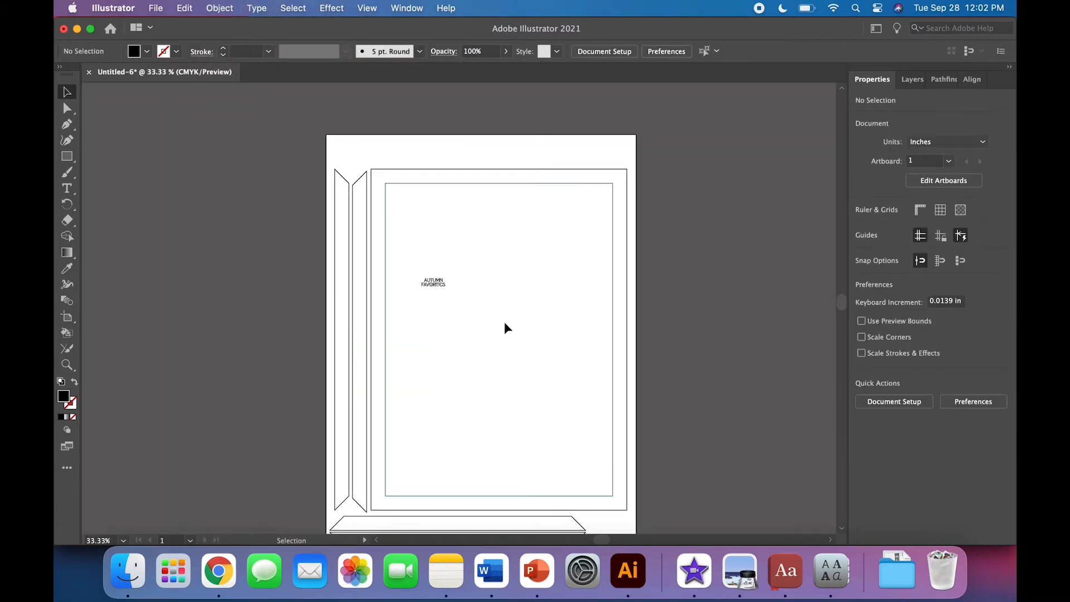
click(372, 232)
click(469, 286)
drag(460, 298, 412, 272)
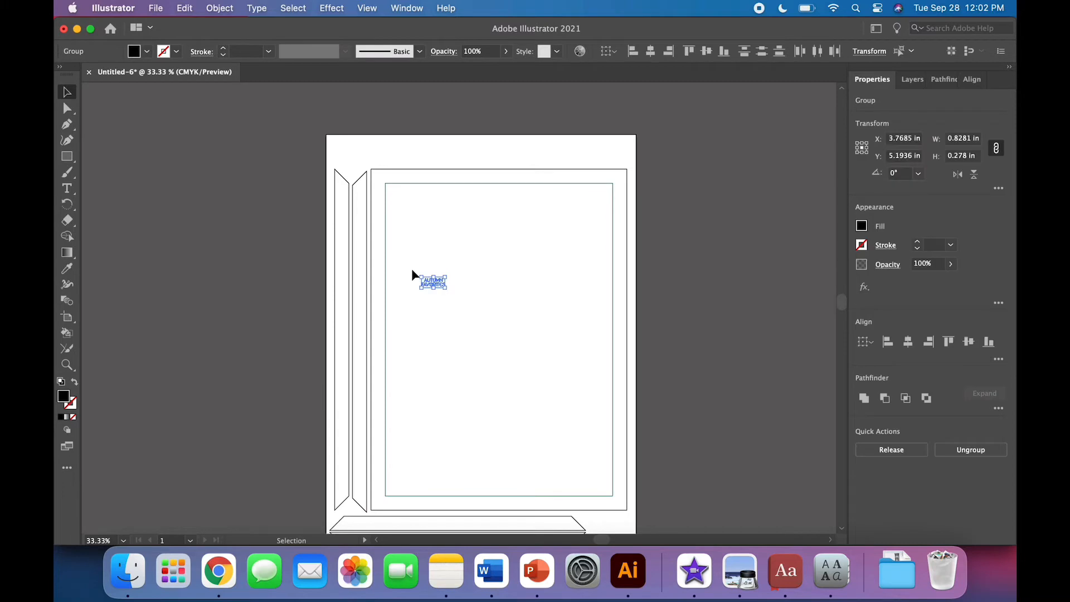
click(864, 399)
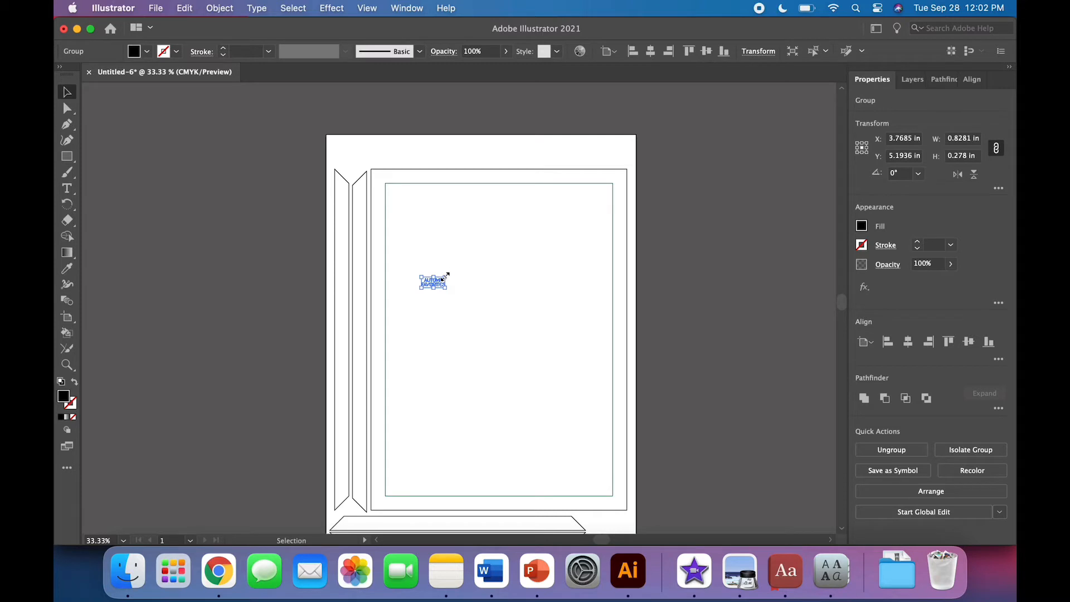
- Scale the title up to about 5.77 in wide and move it to the top of the inner rectangle
drag(444, 277, 587, 195)
drag(536, 253, 531, 221)
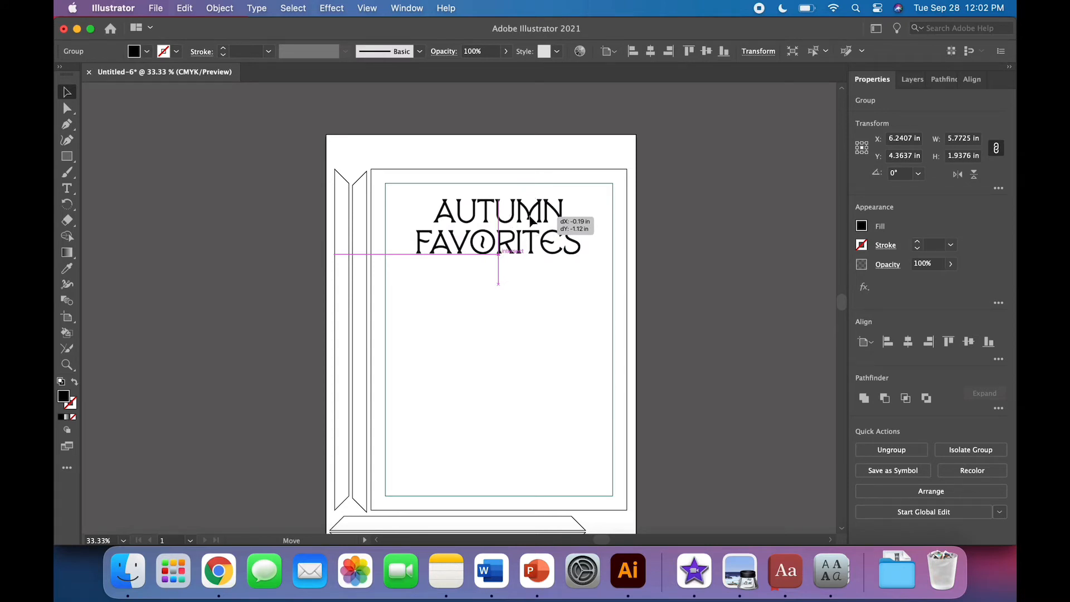
drag(531, 221, 530, 219)
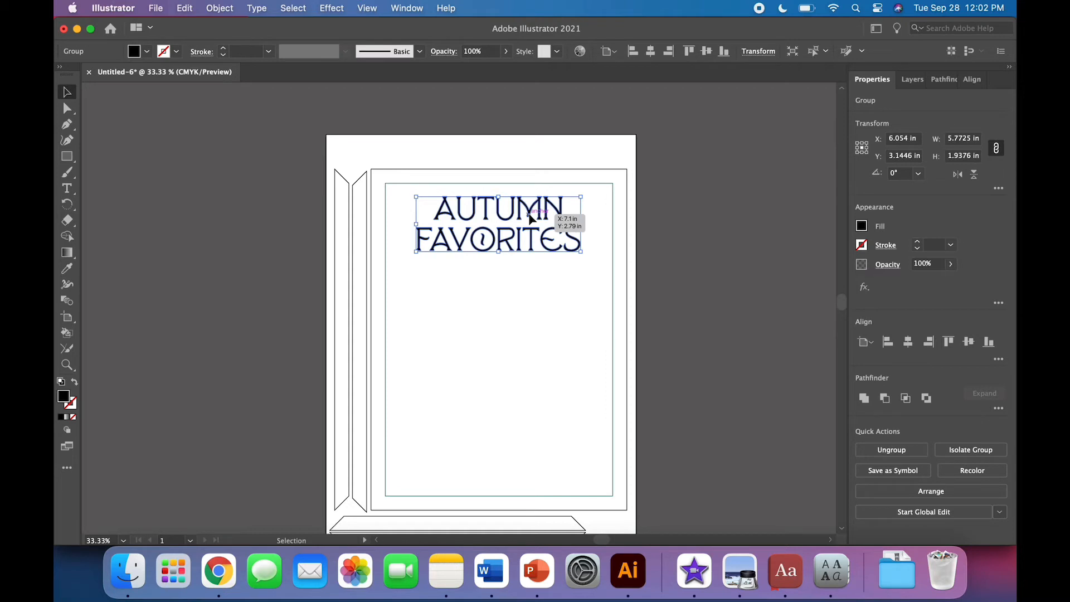
click(519, 267)
- Set the title's width to 7 in with proportions maintained, and deselect it
click(557, 239)
click(953, 143)
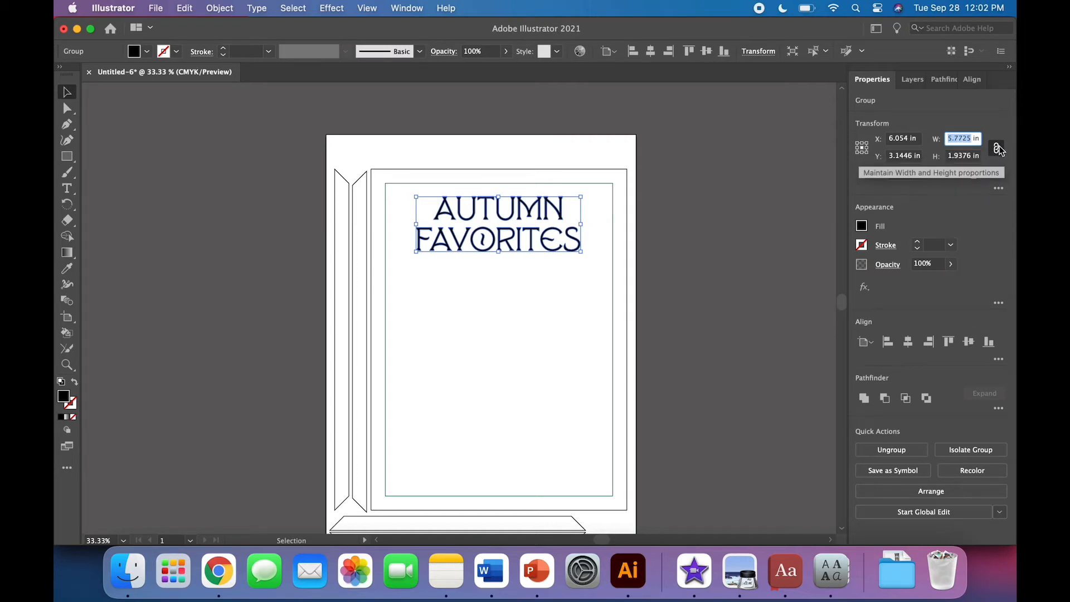
text(7)
key(Return)
click(537, 315)
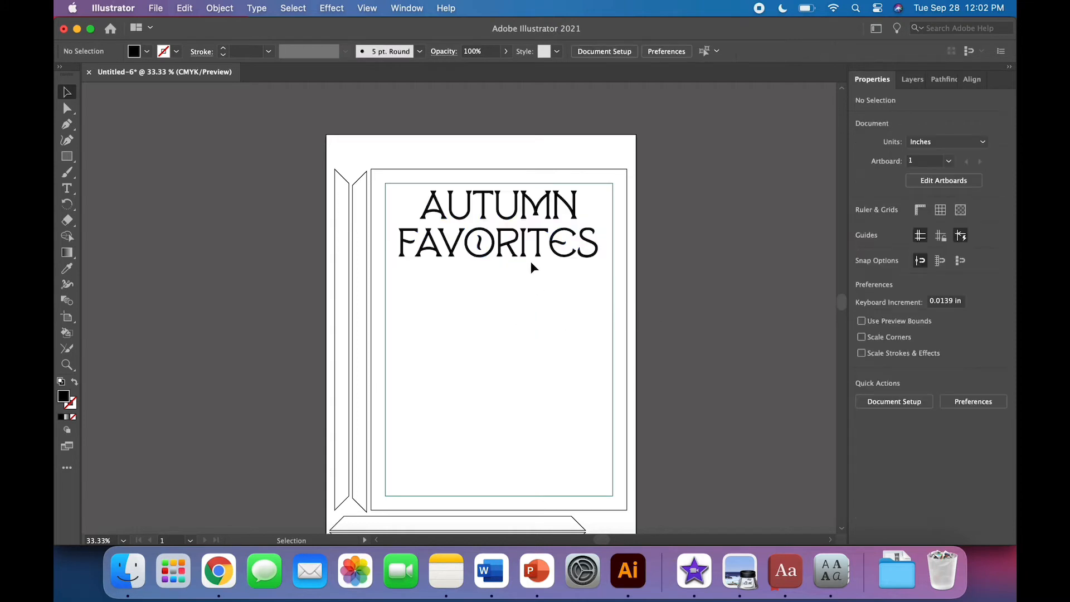
- Move the title slightly down and center it horizontally with the two rectangles
drag(537, 252, 541, 265)
click(537, 318)
drag(460, 141, 538, 301)
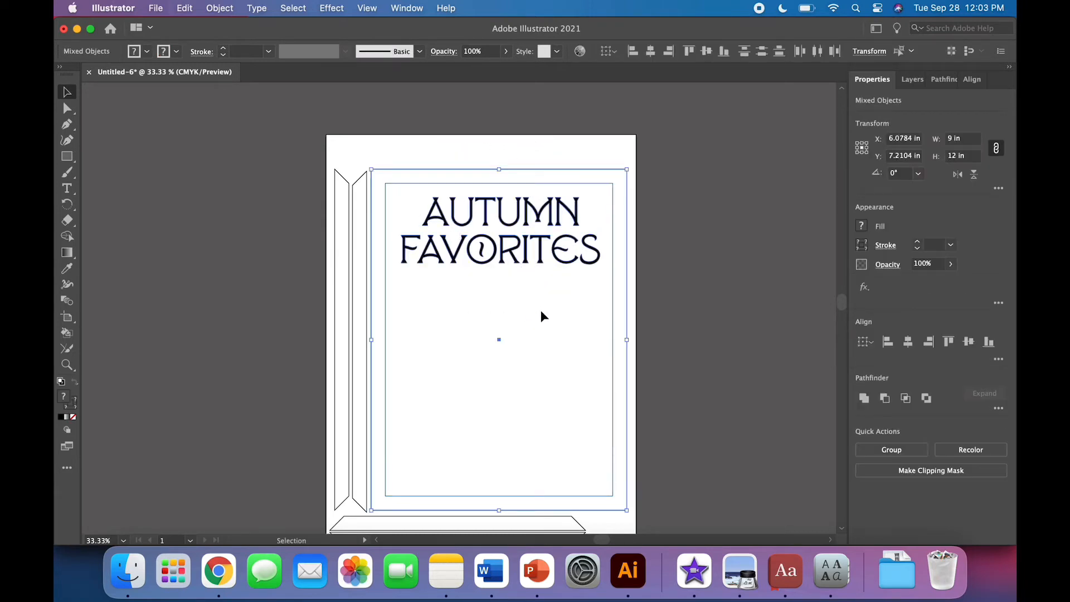
click(908, 342)
click(724, 359)
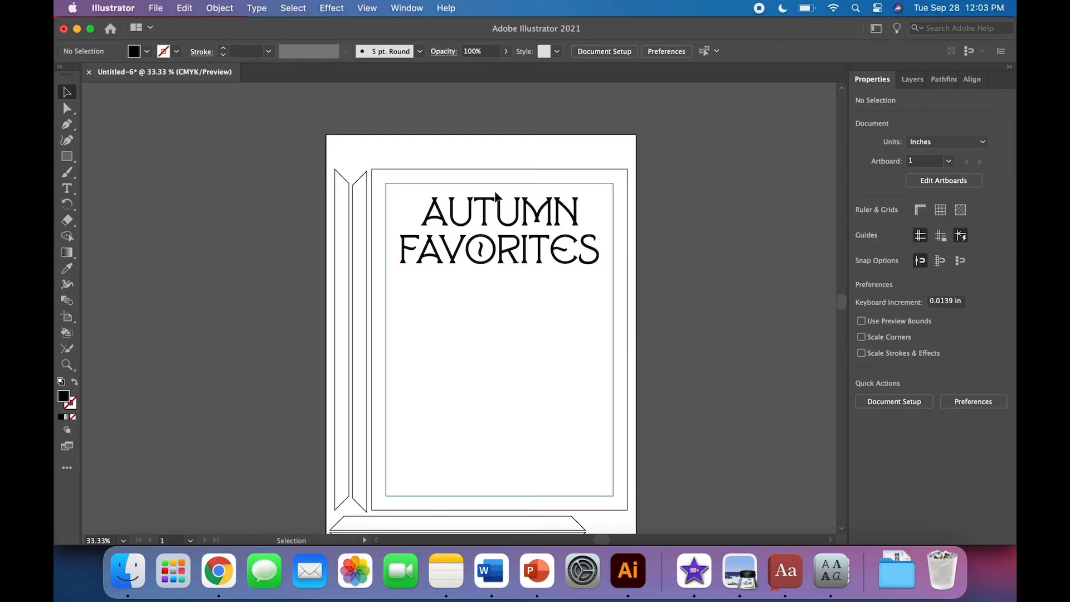
- Place a new text object in the lower half of the inner rectangle with a 40 pt font size
click(68, 189)
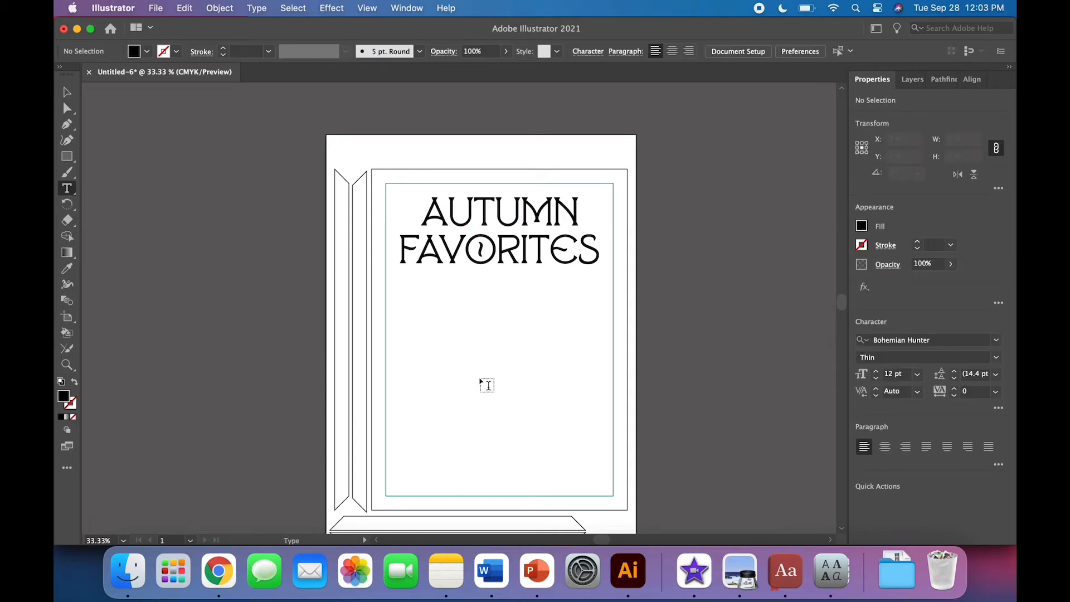
click(484, 384)
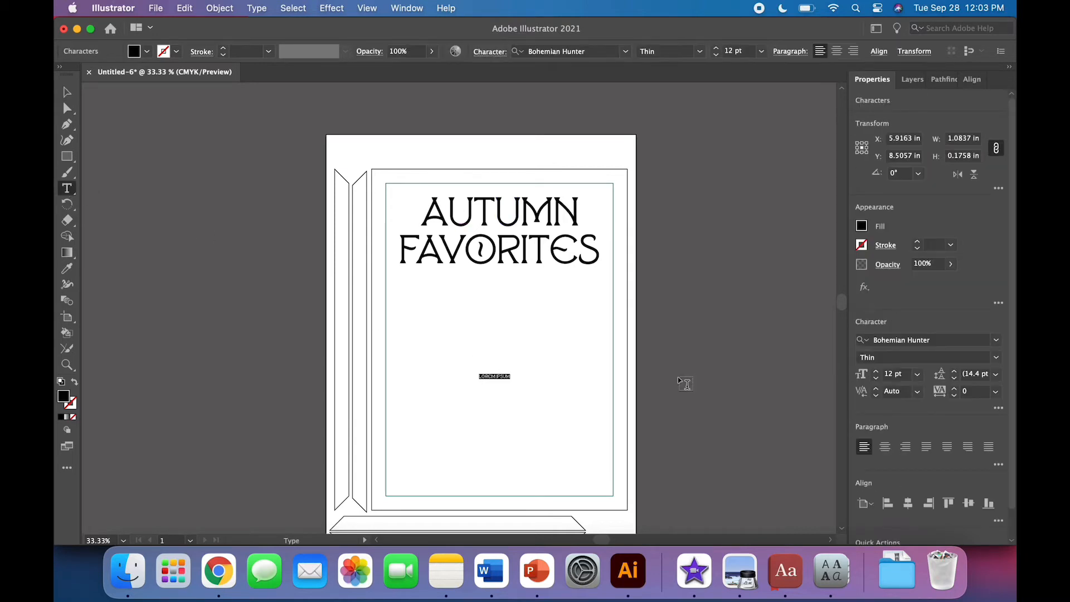
click(733, 51)
text(40)
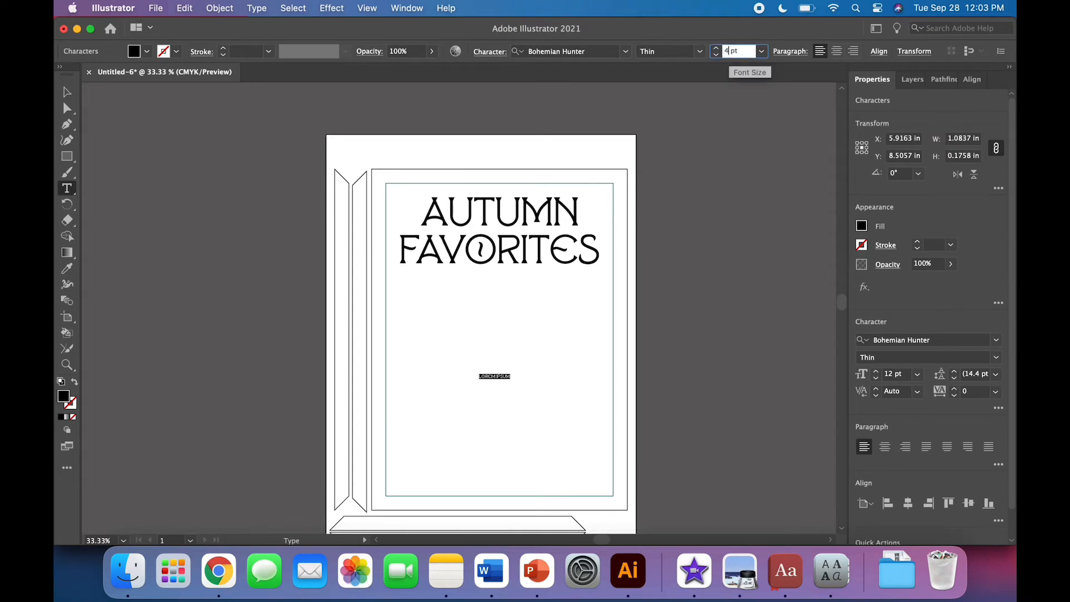
key(Tab)
- Replace the placeholder text with the line APPLE PICKING and start a new line
click(519, 372)
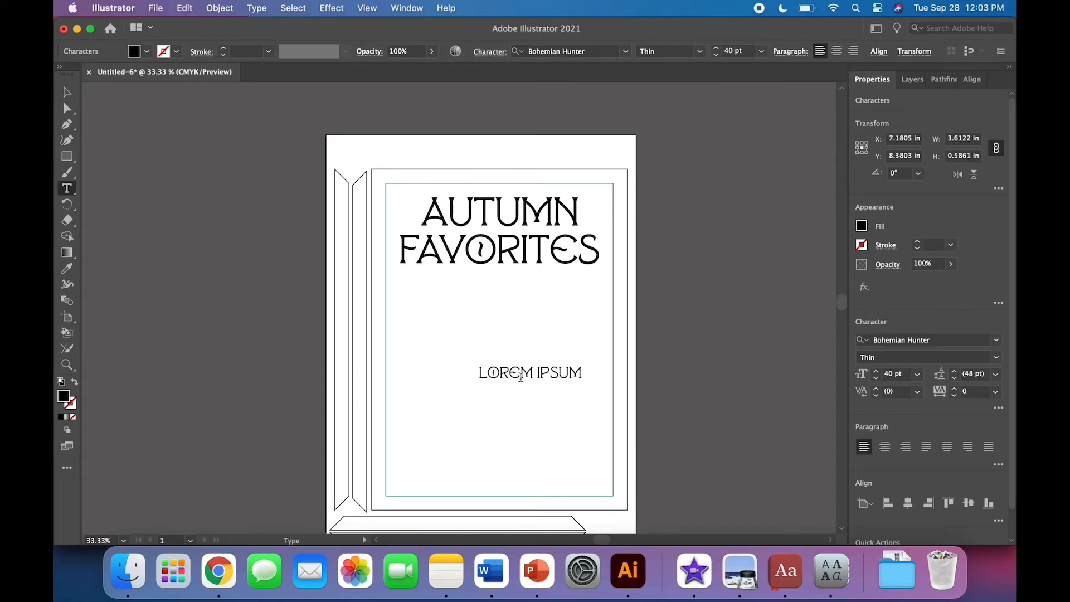
double_click(522, 373)
triple_click(522, 373)
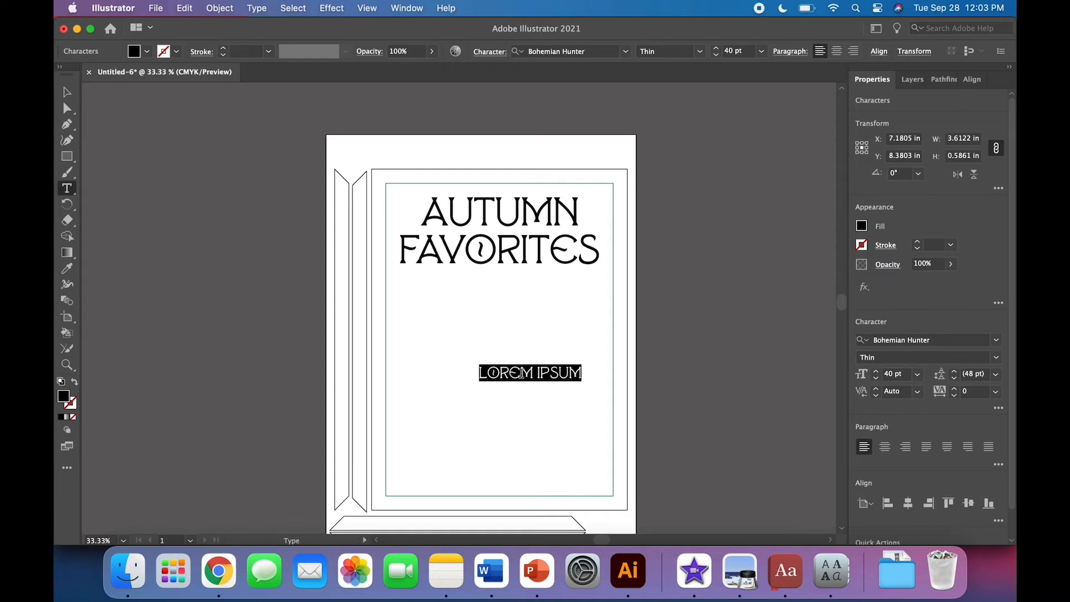
text(APPLE)
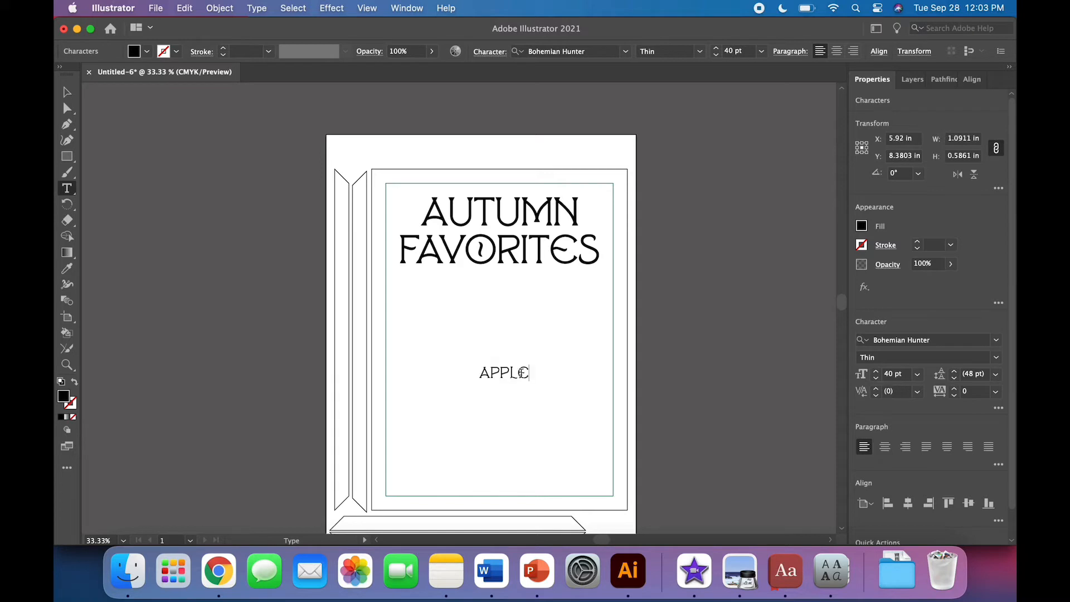
text( PICKING)
key(Return)
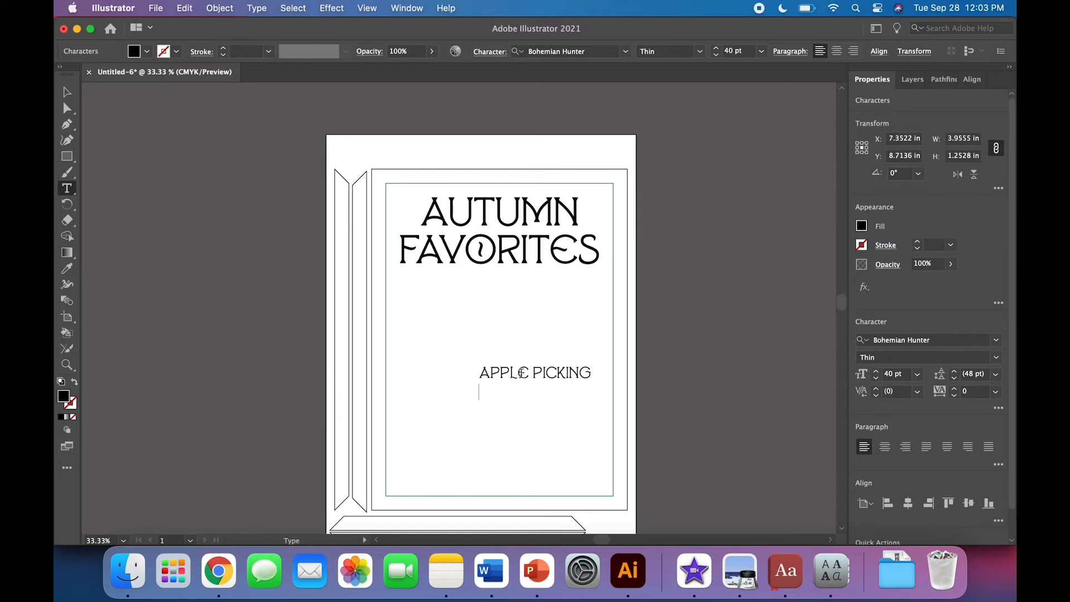
- Add the lines BONFIRES and ROASTING MARSHMALLOWS to the activity list, correcting the spelling, and start a new line
text(BONFIERS)
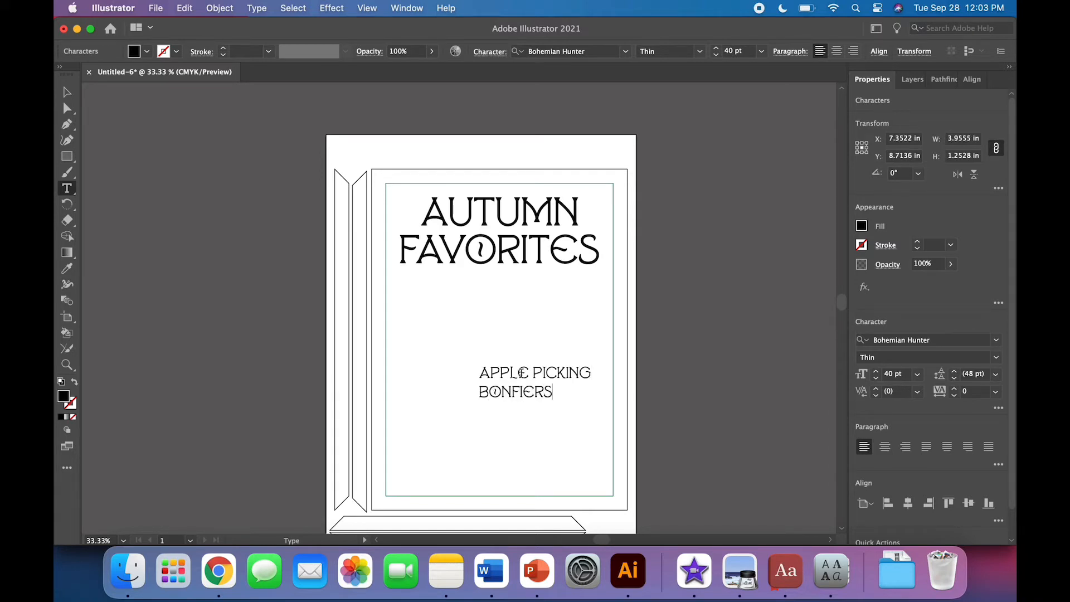
key(BackSpace)
key(BackSpace)
key(BackSpace)
text(RES )
text(ROASTING MAR)
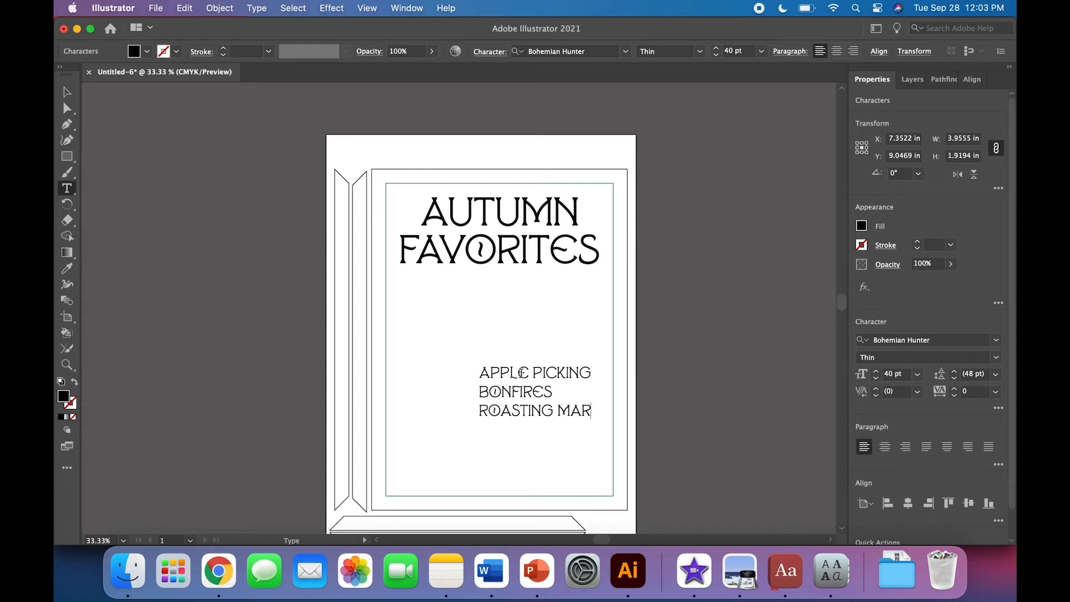
text(SHMALLOWS)
key(Return)
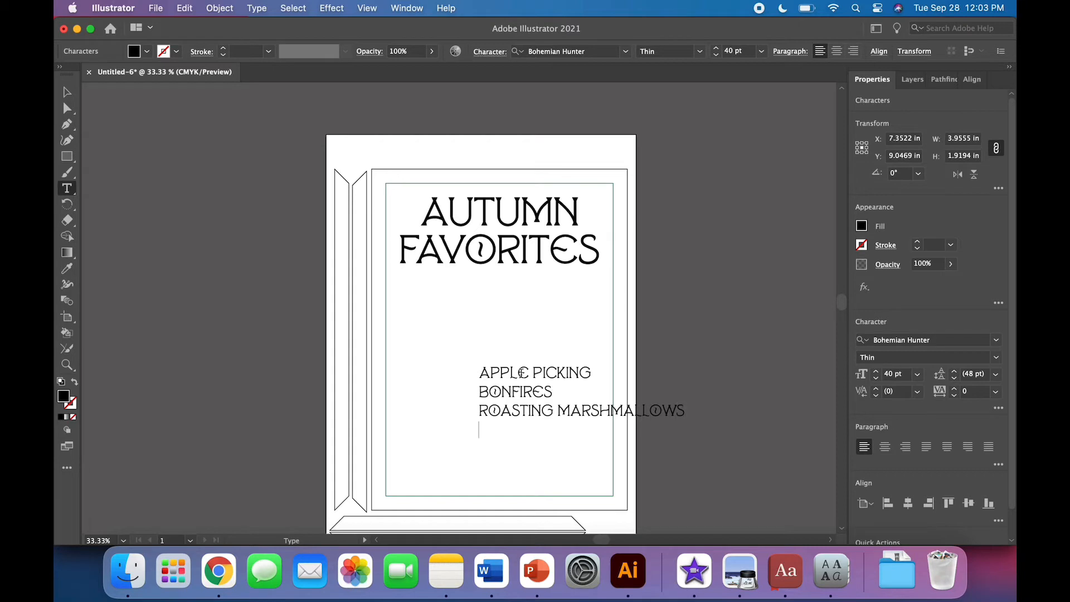
- Add the lines PICKING PUMPKINS and CARVING JACK O'LANTERNS to the activity list and start a new line
text(PICKING )
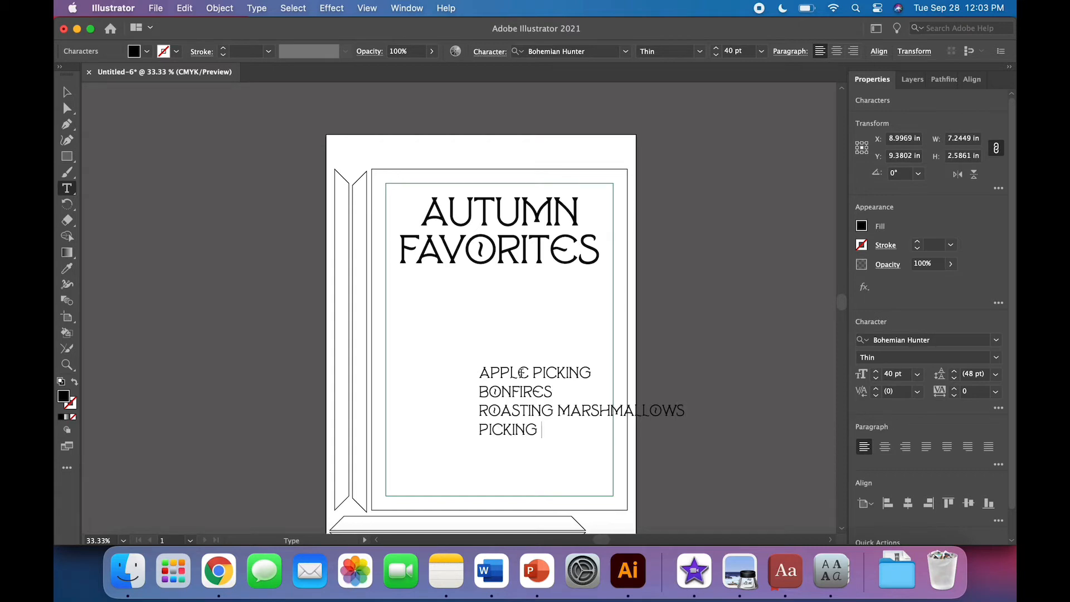
text(PUMPKINS)
key(Return)
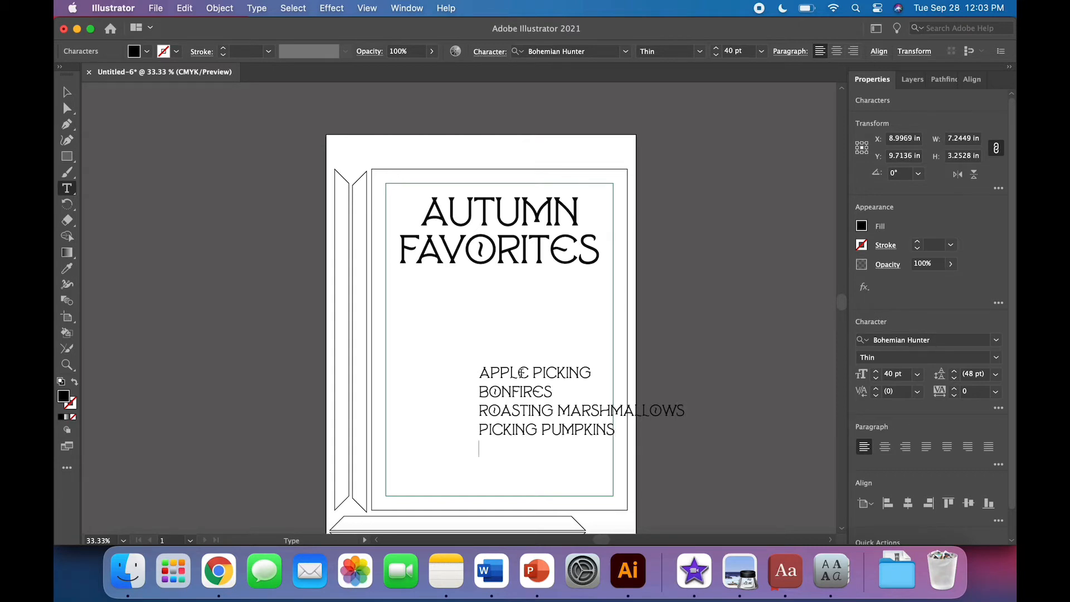
text(CARVING JACK O'LANTERNS)
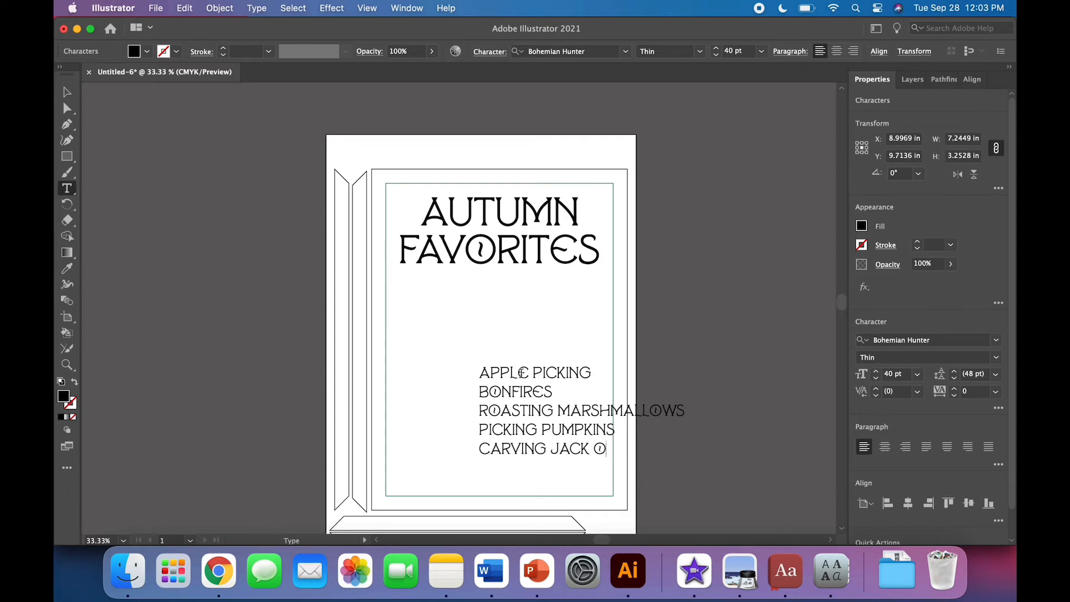
key(Return)
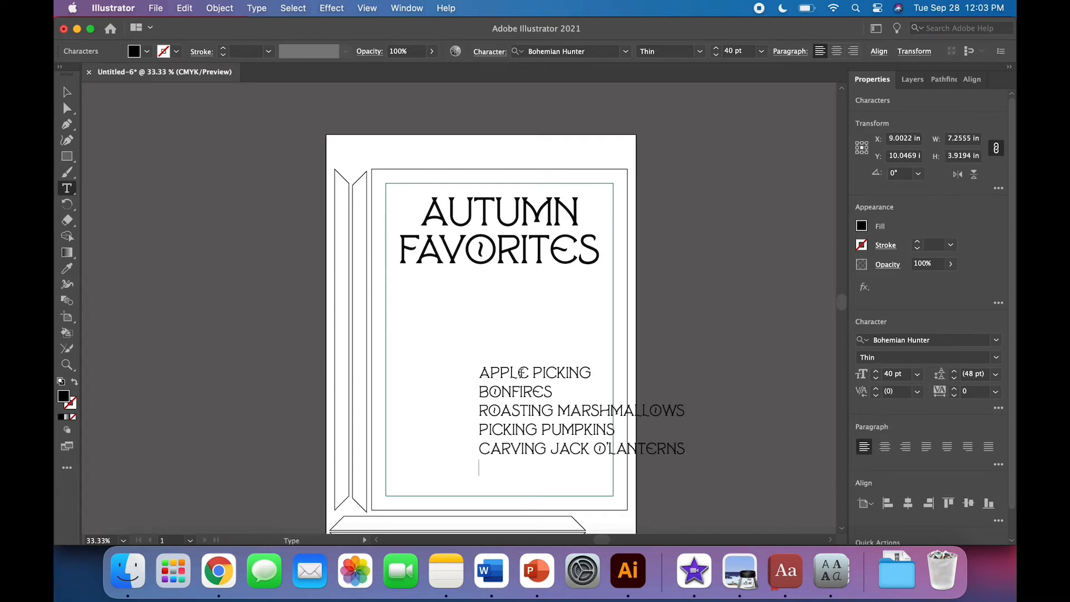
- Add the lines DRINKING APPLE CIDER and BAKING PUMPKIN PIES to the activity list and start a new line
text(DRINKING APP)
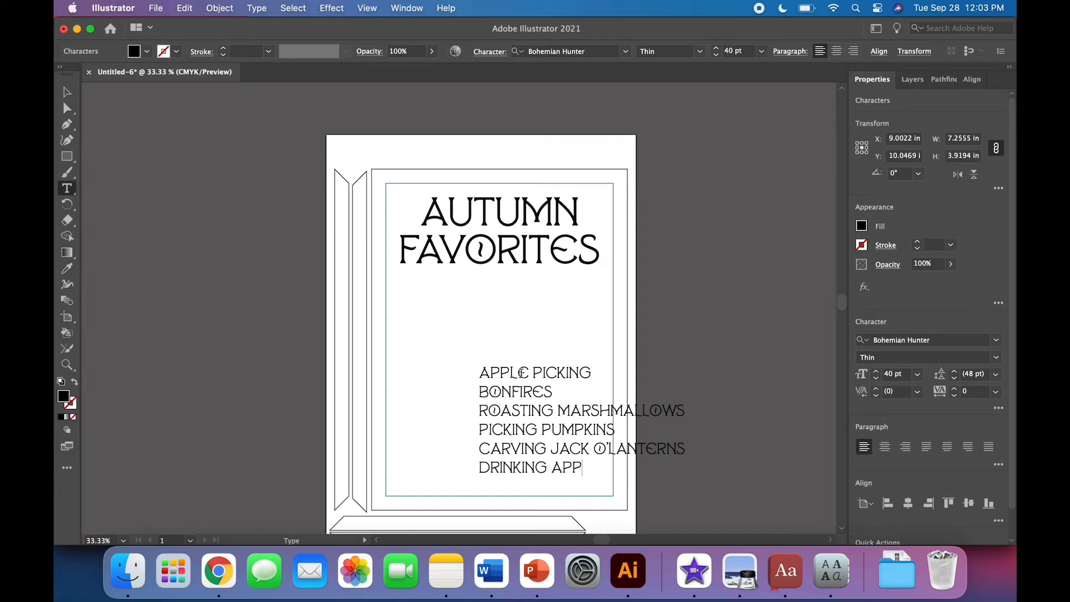
text(LE CIDER )
text(BAKING PUMPKIN )
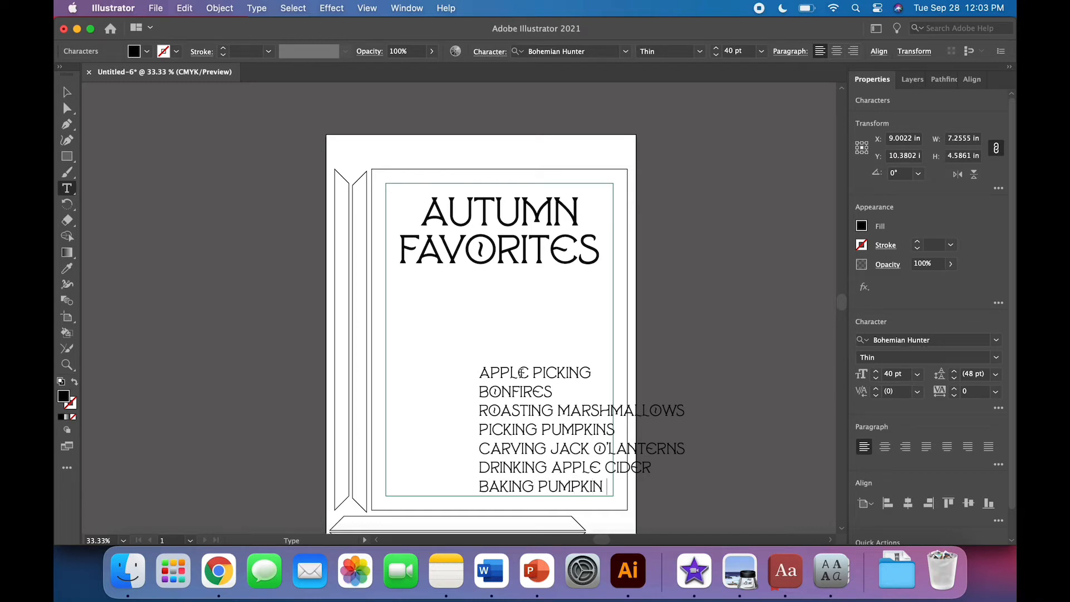
text(PIES)
key(Return)
- Add the lines HIKING BEAUTIFUL TRAILS, TRICK OR TREATING and PLANTING BULBS to the activity list
text(HIKING BEA)
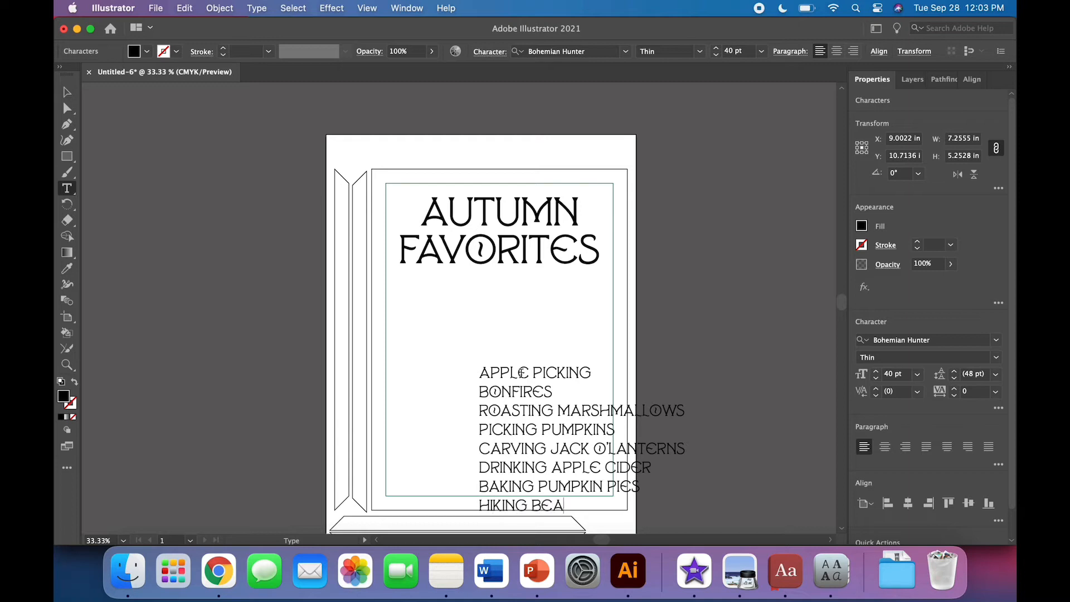
text(UTIFUL TRAILS)
key(Return)
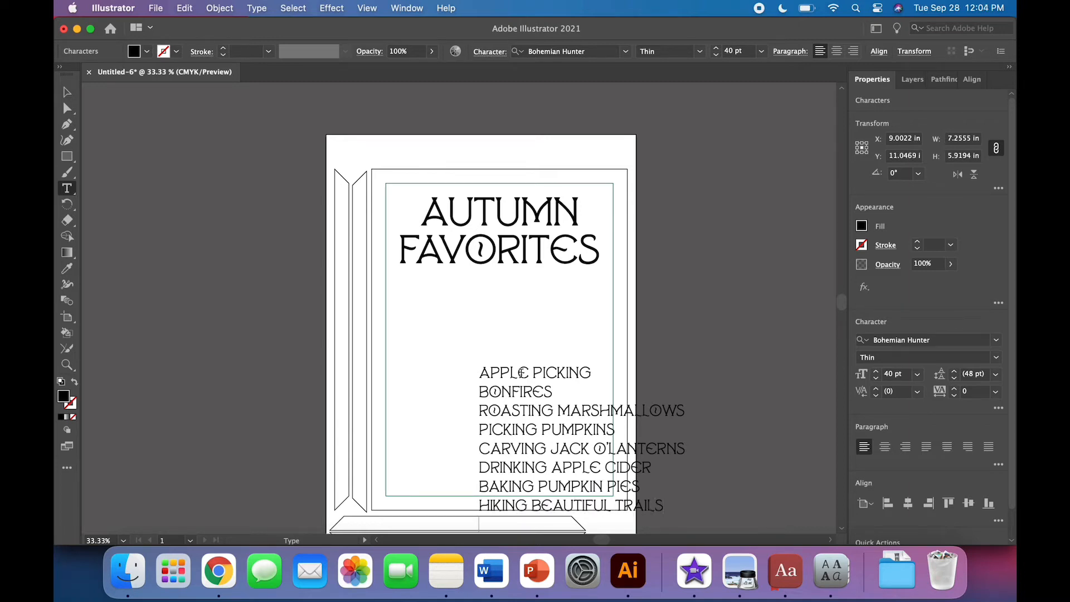
text(TRICK OR TREATING)
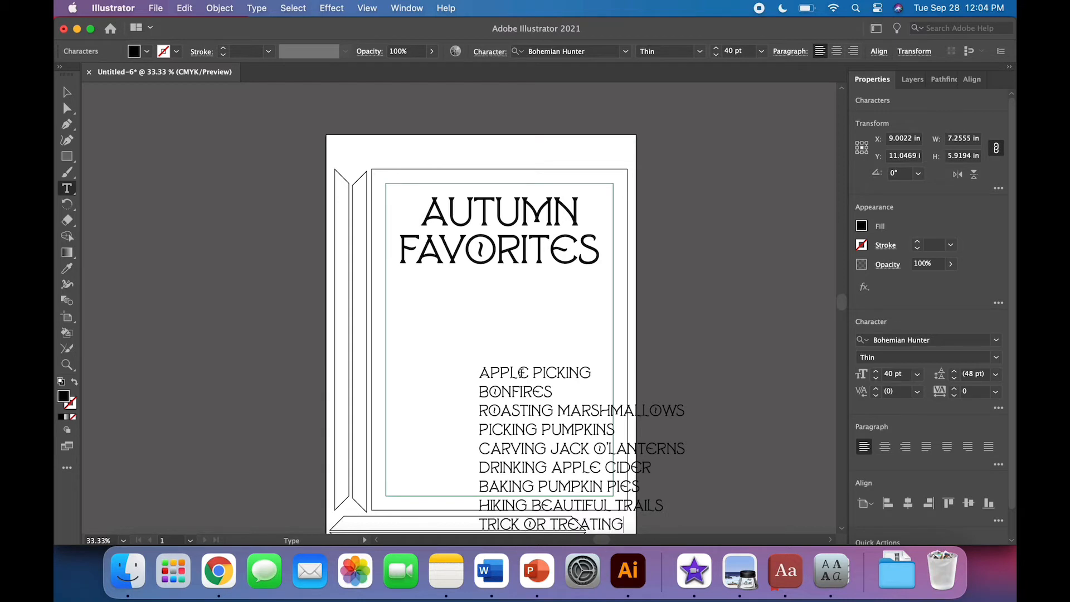
key(Return)
- Move the activity list up inside the inner rectangle beneath the title, and append SNUGGLING as its last line
click(67, 92)
drag(526, 411, 447, 319)
click(68, 189)
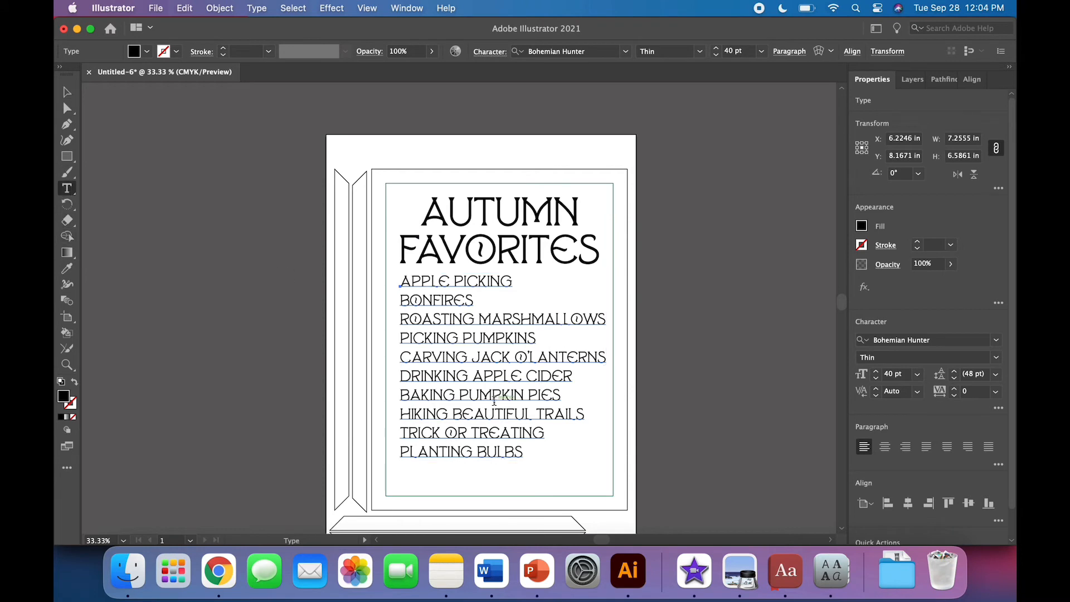
click(524, 448)
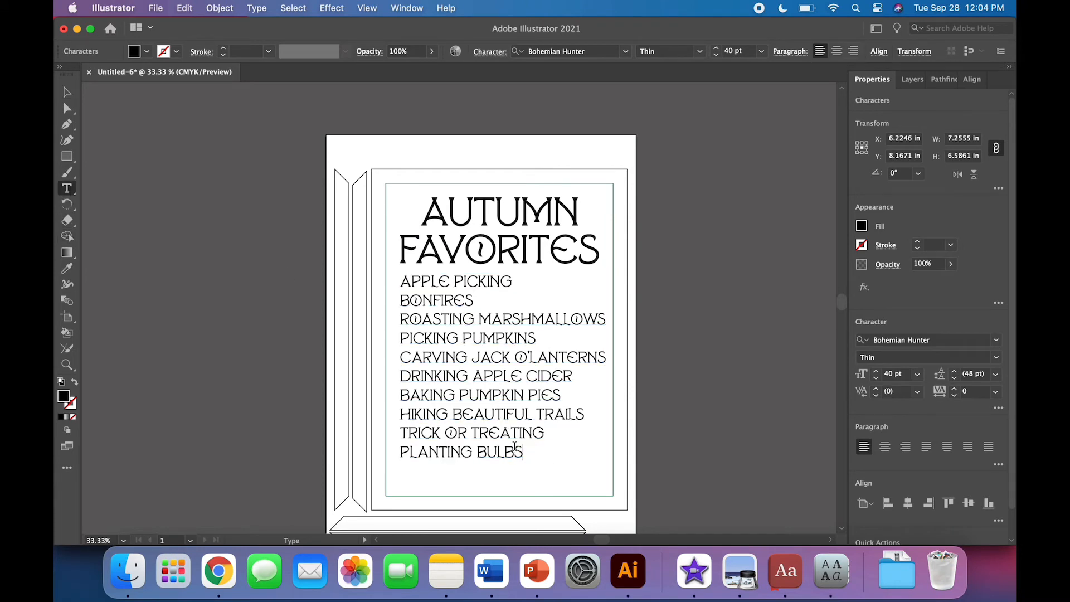
key(Return)
text(SNUGGLING)
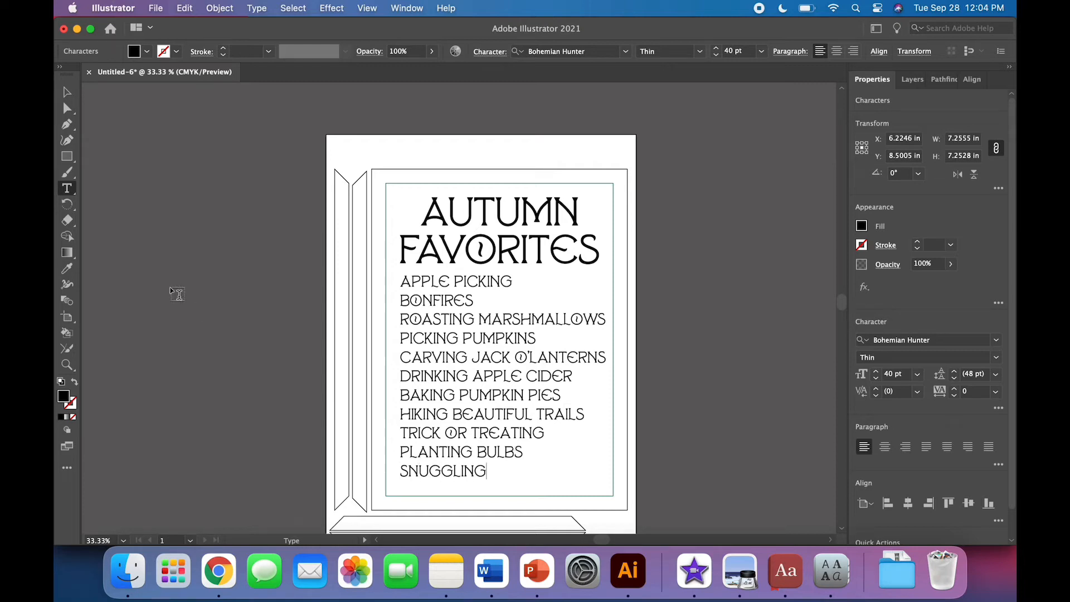
- Center-align the activity list's paragraph and move the list back inside the inner rectangle, slightly below the title
click(67, 92)
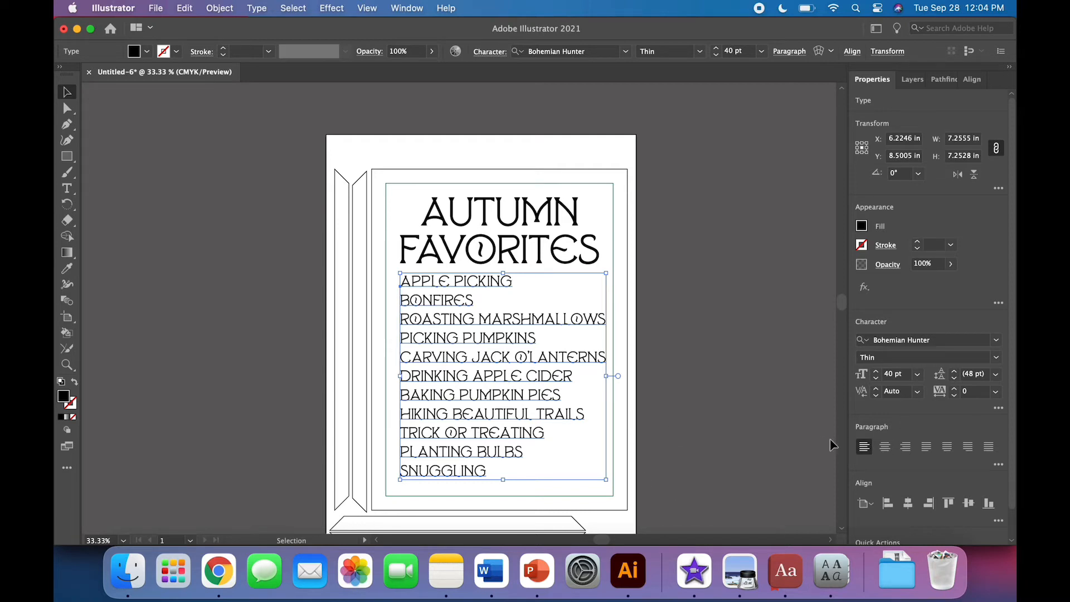
click(885, 448)
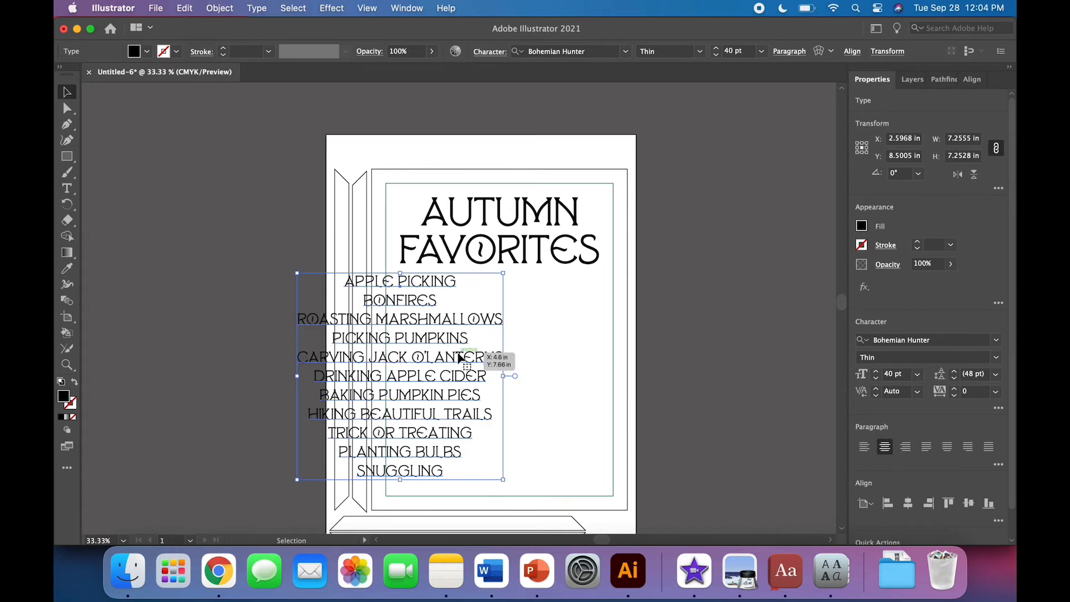
drag(445, 347, 547, 350)
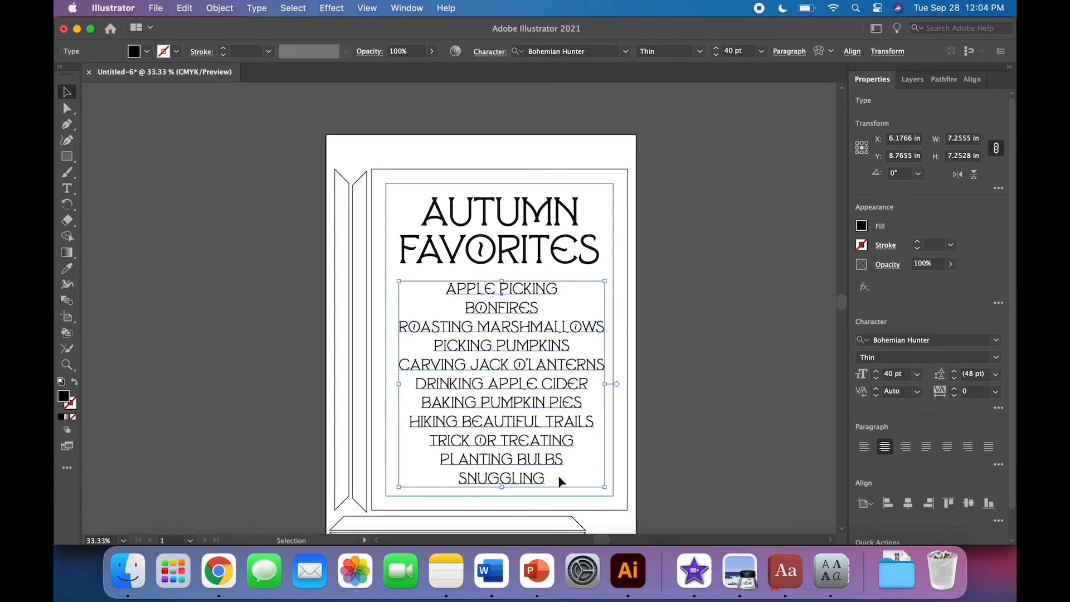
- Convert the activity list to outlines, unite its shapes and deselect it
right_click(529, 376)
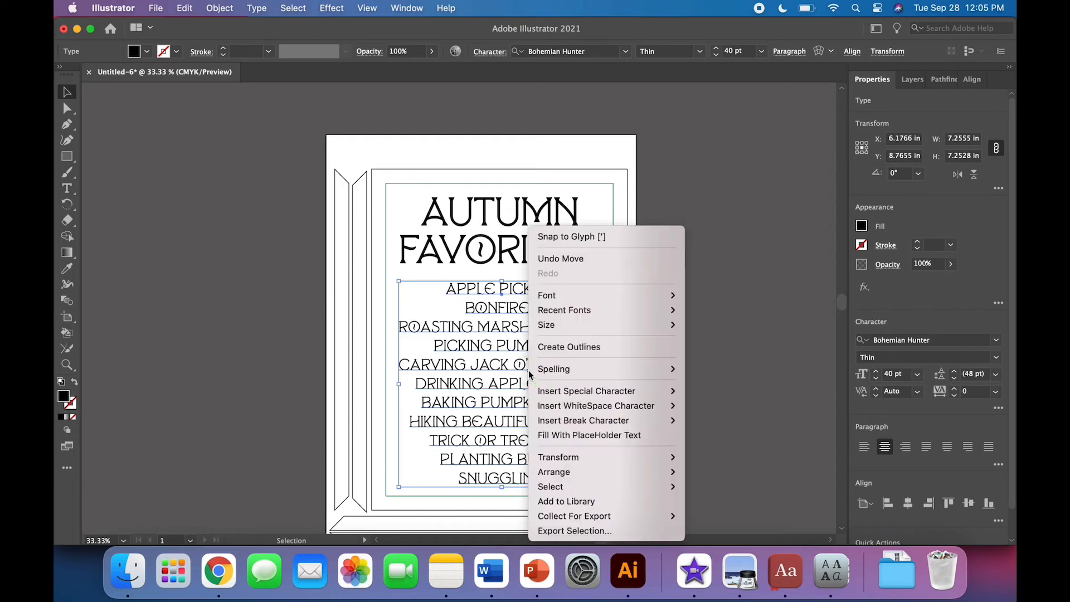
click(560, 347)
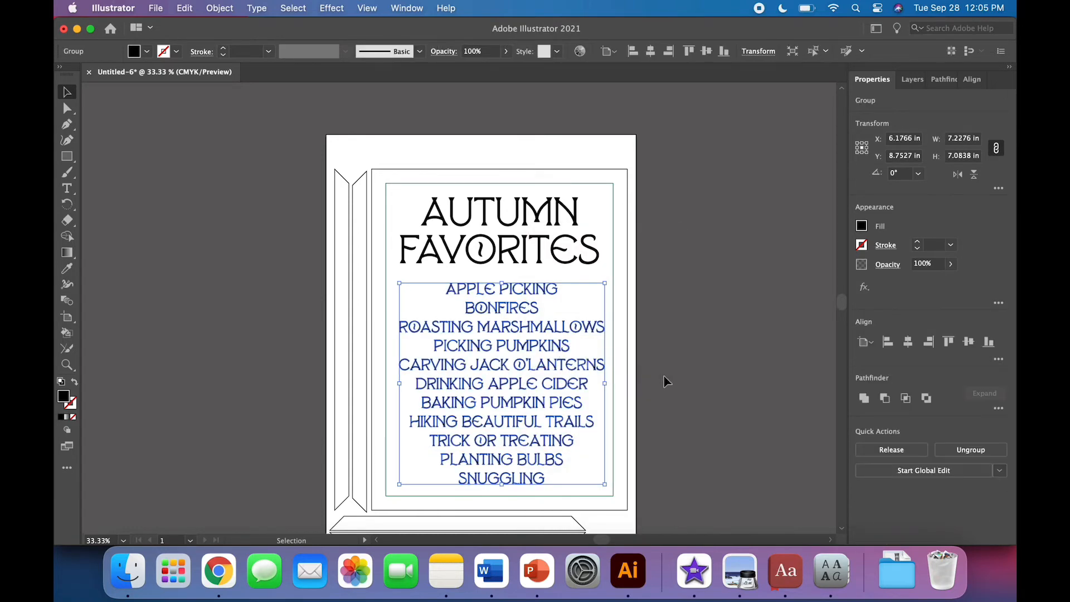
click(862, 401)
click(716, 422)
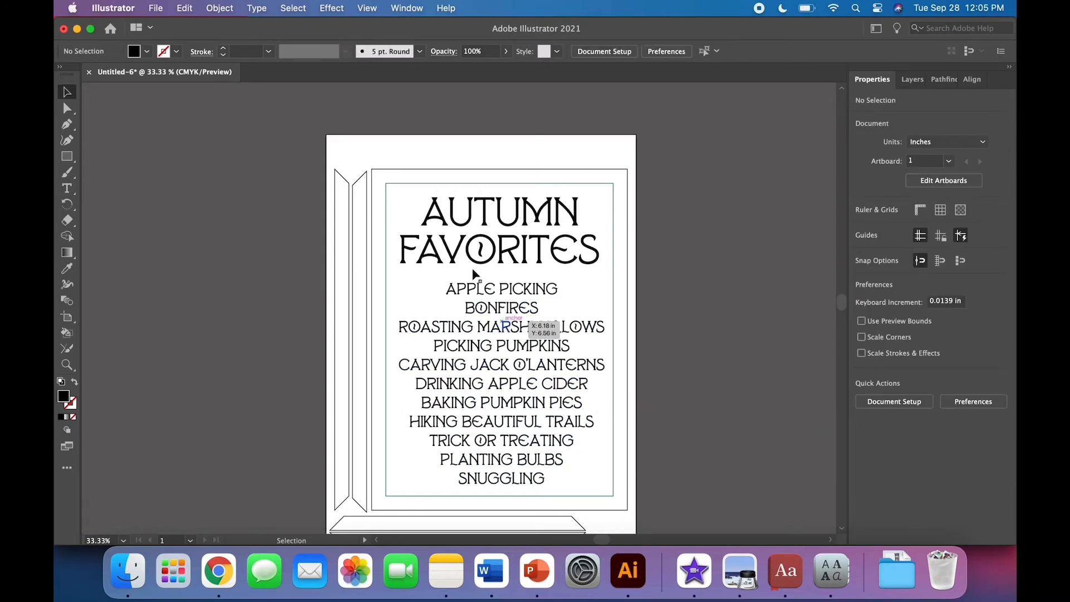
click(406, 8)
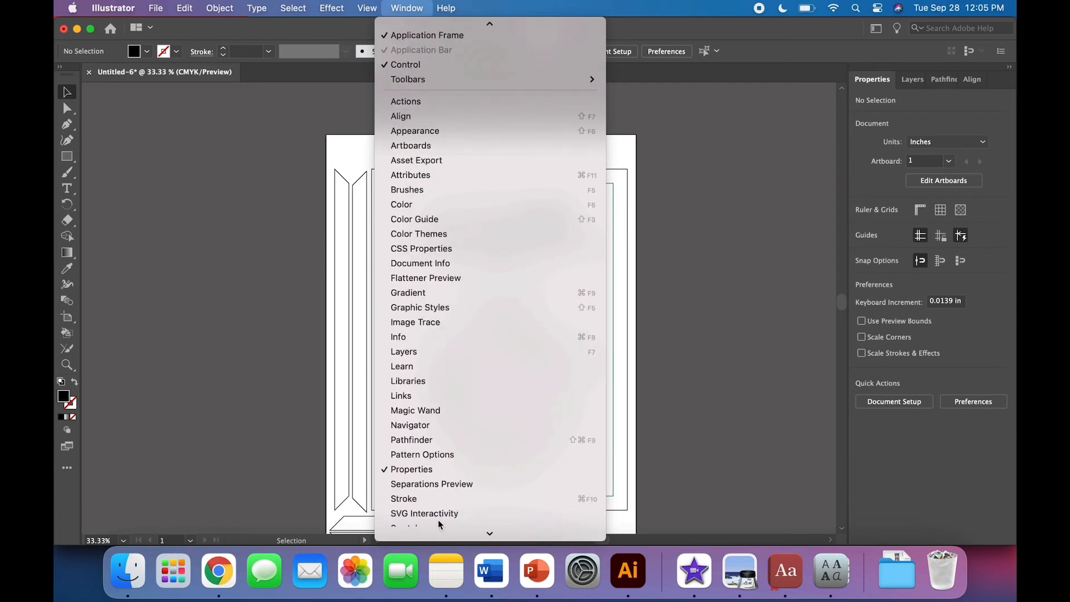
click(719, 408)
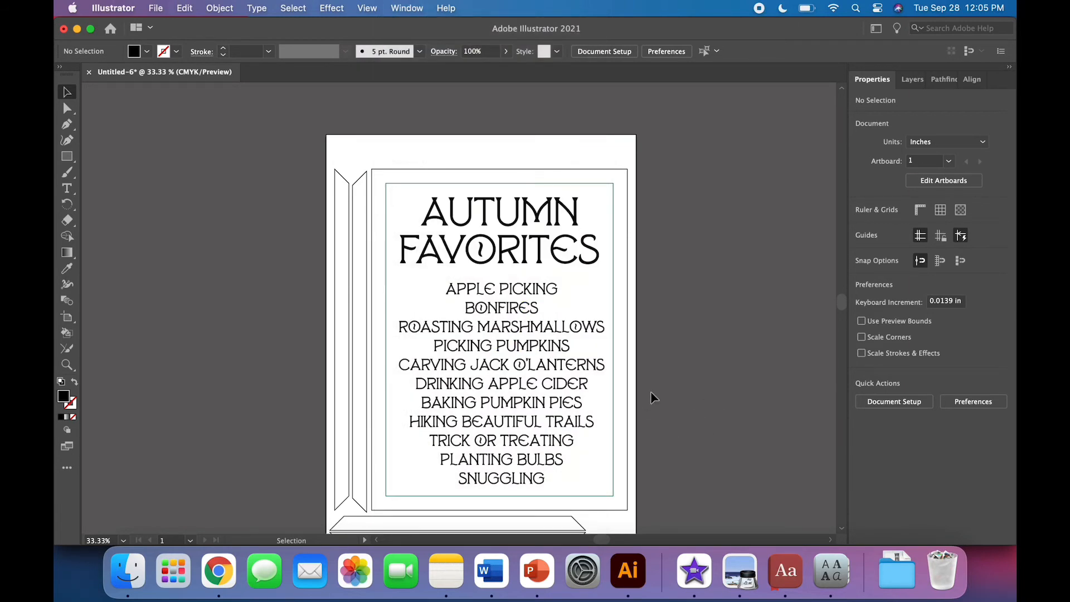
drag(651, 392, 497, 217)
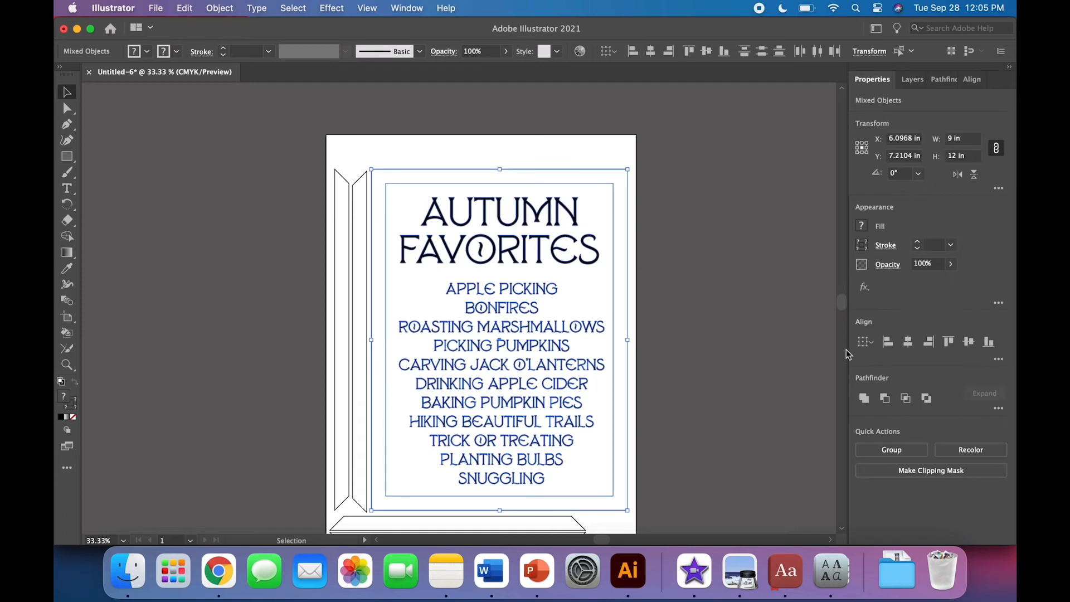
click(480, 136)
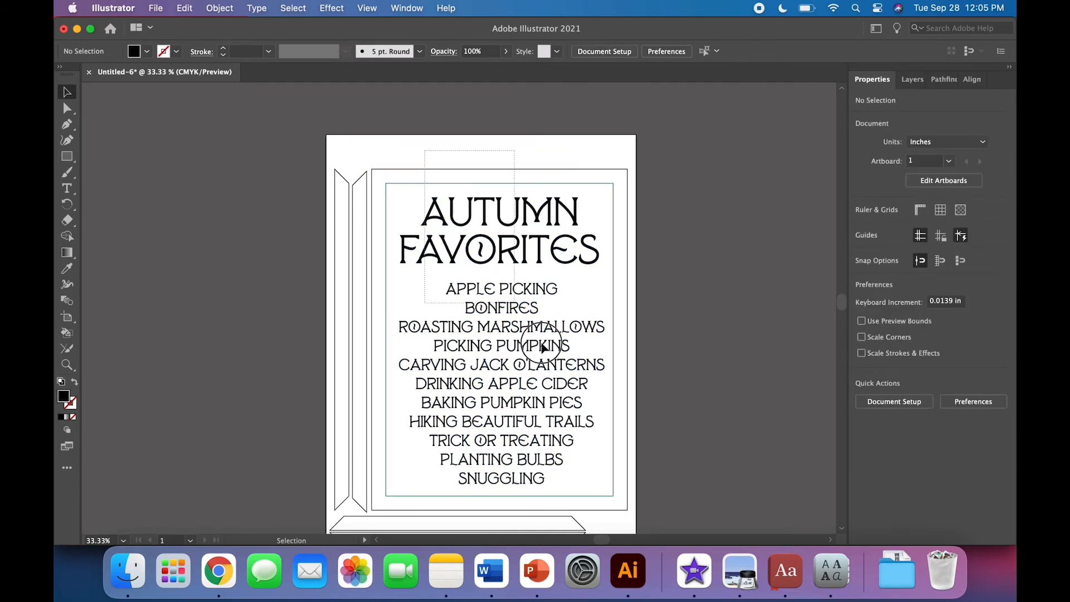
- Select both rectangles, the title and the activity list, center them horizontally with each other, and deselect
drag(541, 346, 659, 478)
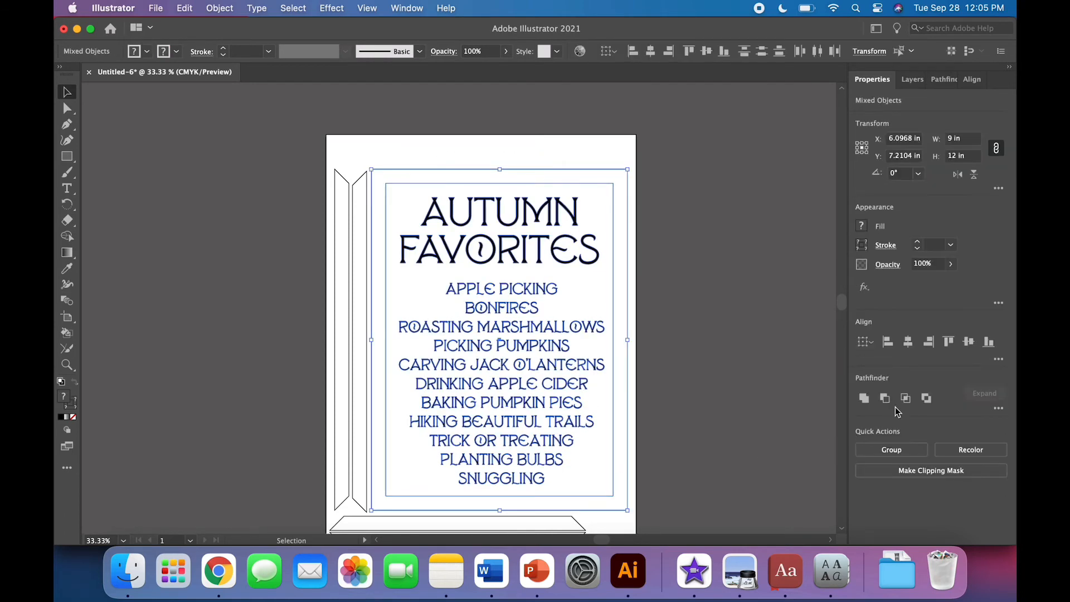
click(909, 342)
click(751, 396)
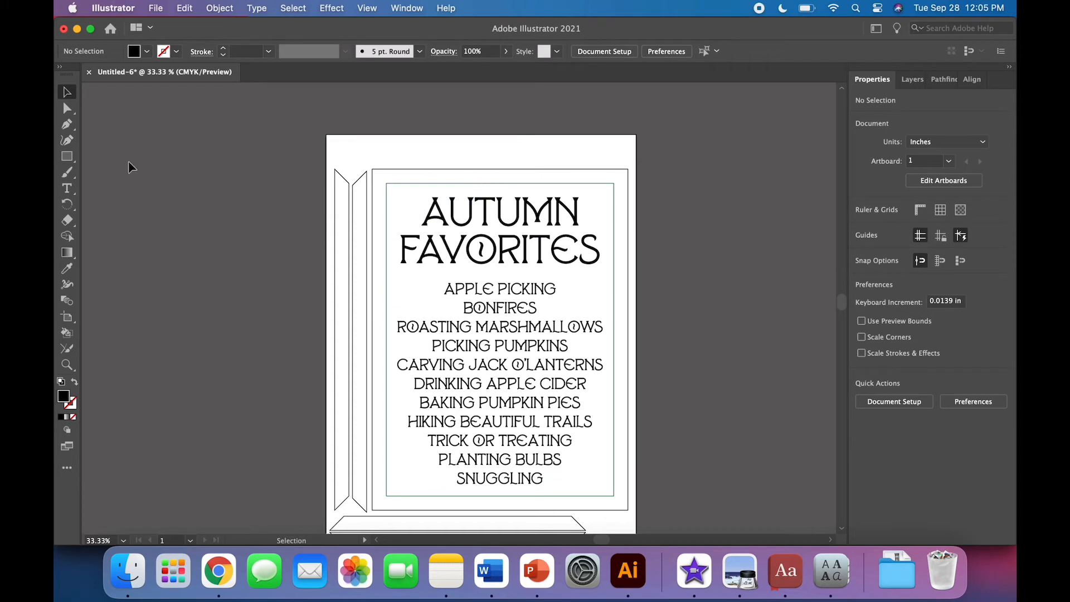
- Draw a filled spacer rectangle about 3.68 x 8.19 in from the title's baseline to the inner rectangle's lower edge, and vertically center it with the list
click(67, 156)
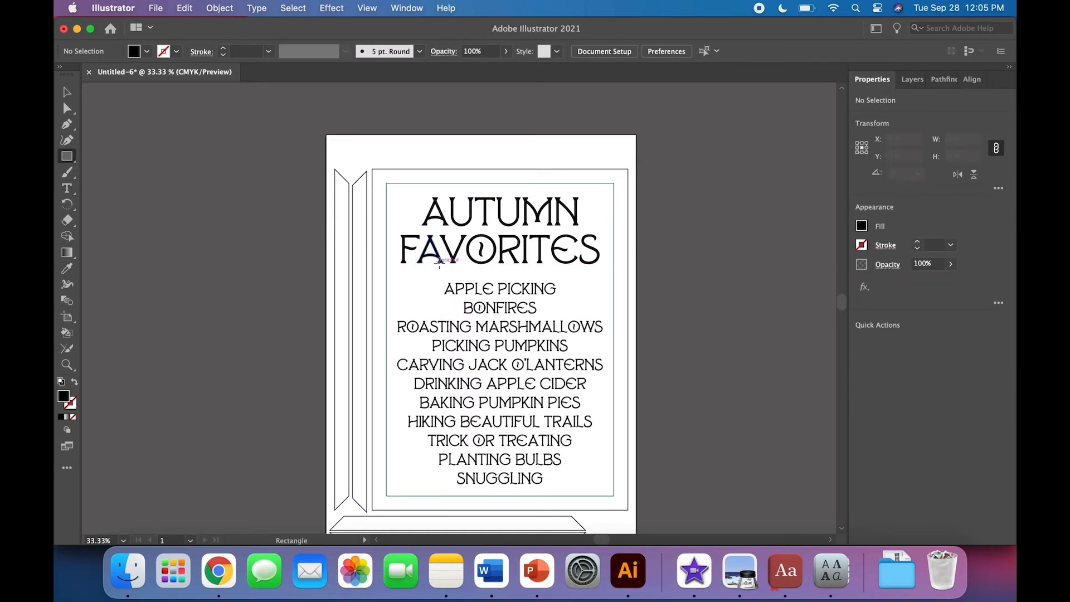
mouse_move(438, 262)
mouse_down()
mouse_move(526, 410)
mouse_move(543, 496)
mouse_up()
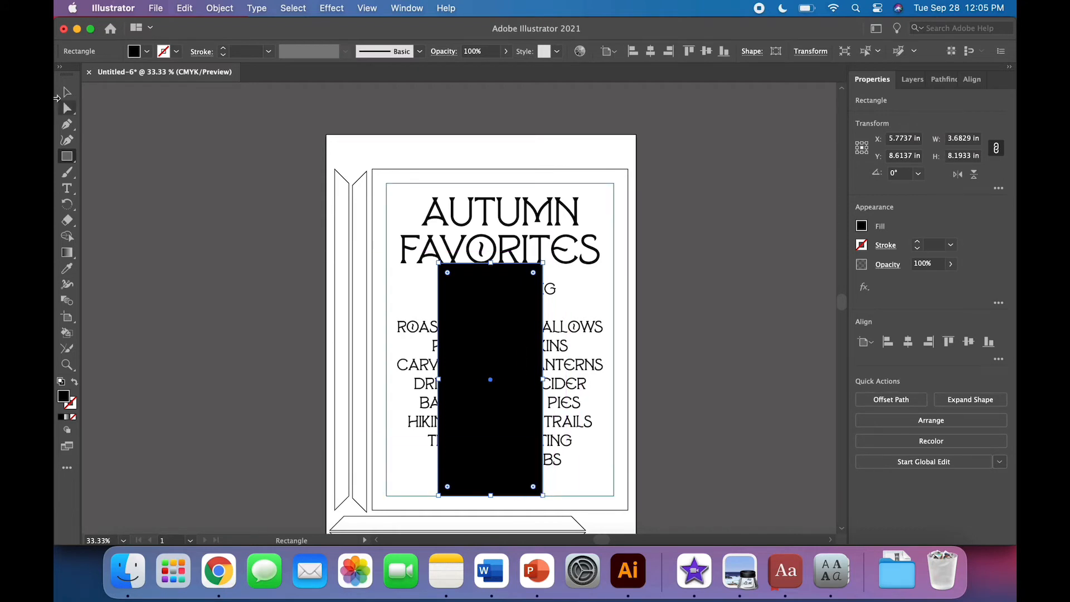
click(65, 92)
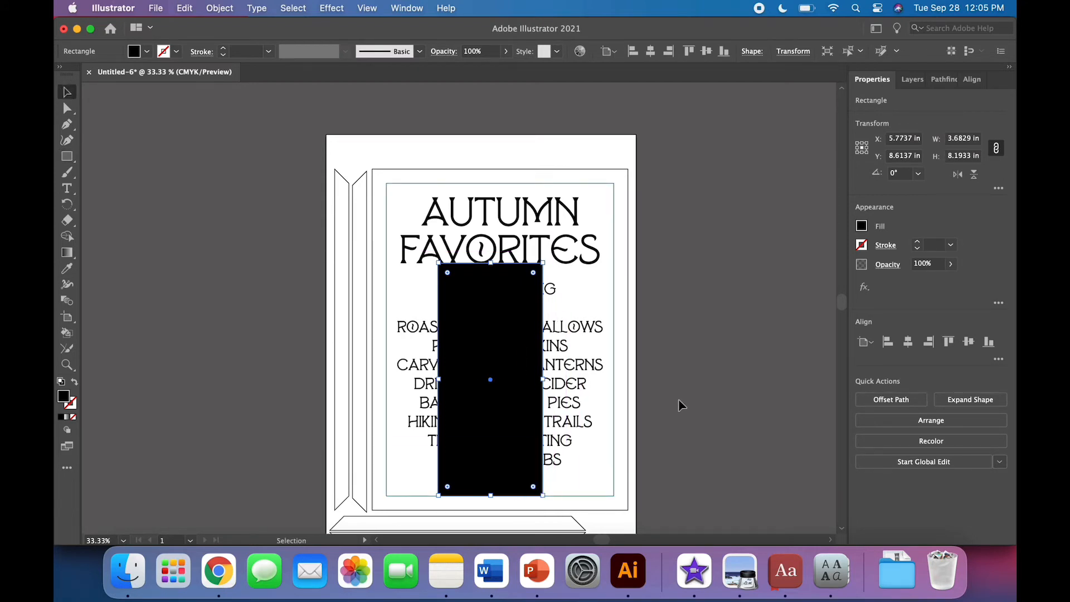
shift+click(578, 395)
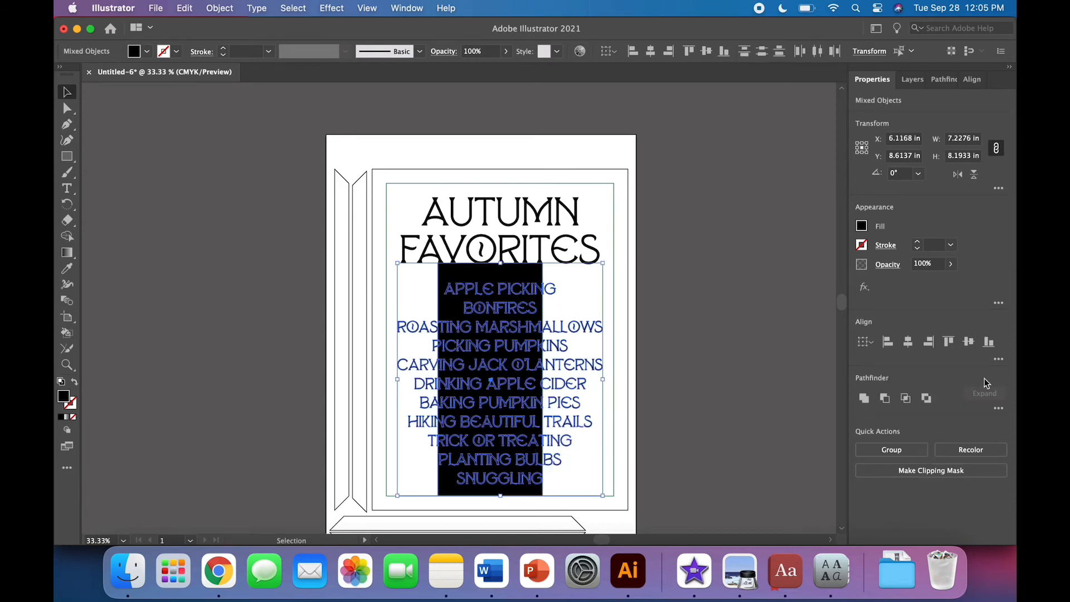
click(969, 341)
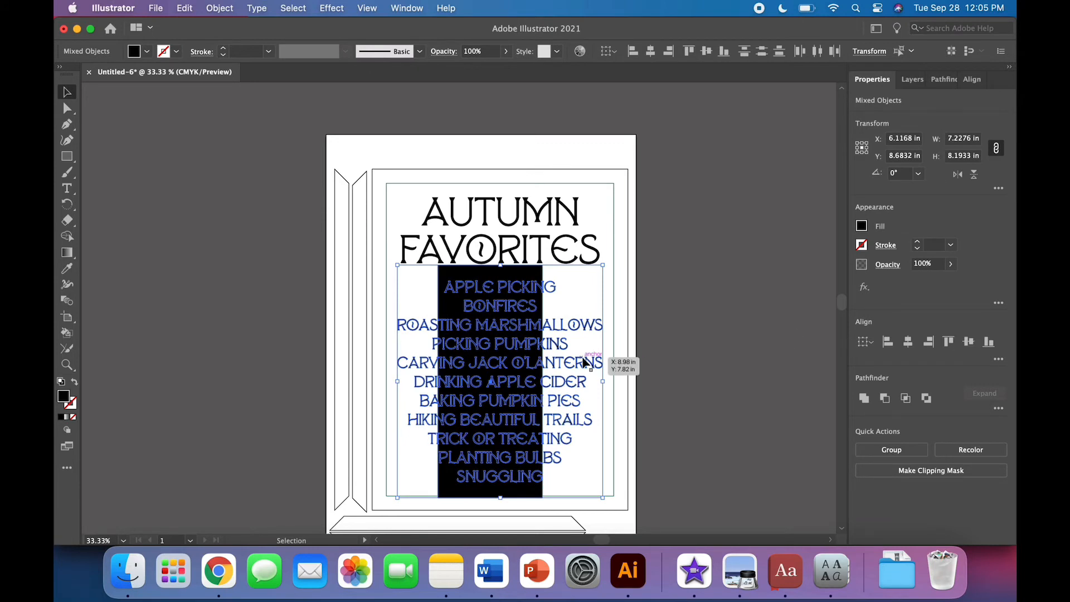
- Nudge the spacer rectangle and activity list up together by about 0.07 in so the rectangle meets the title's baseline
key(super+1)
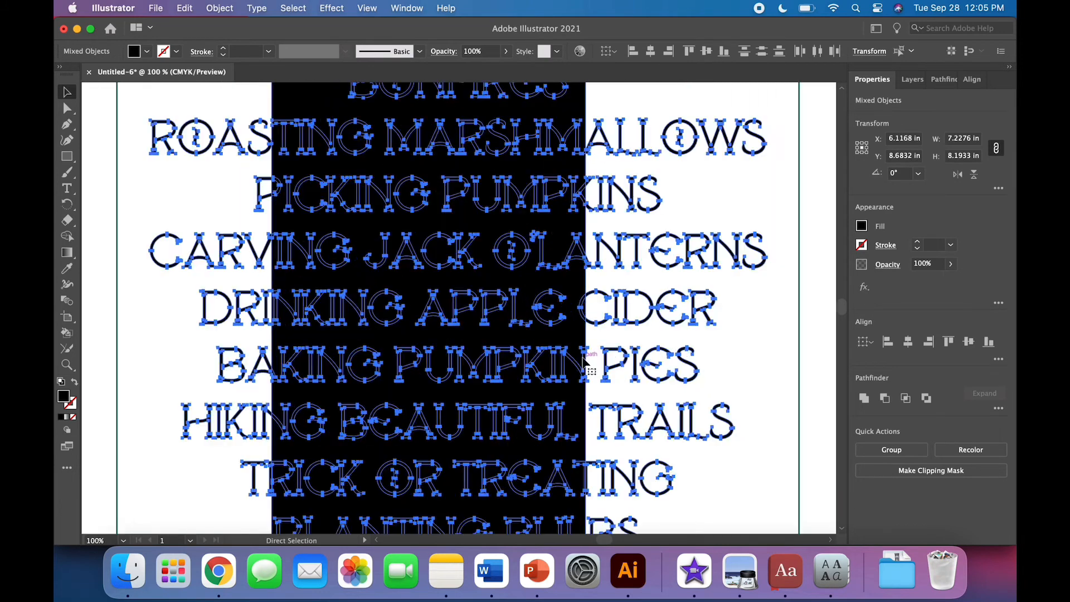
scroll(531, 215, up, 2)
key(Up)
key(Up)
key(Up)
key(Up)
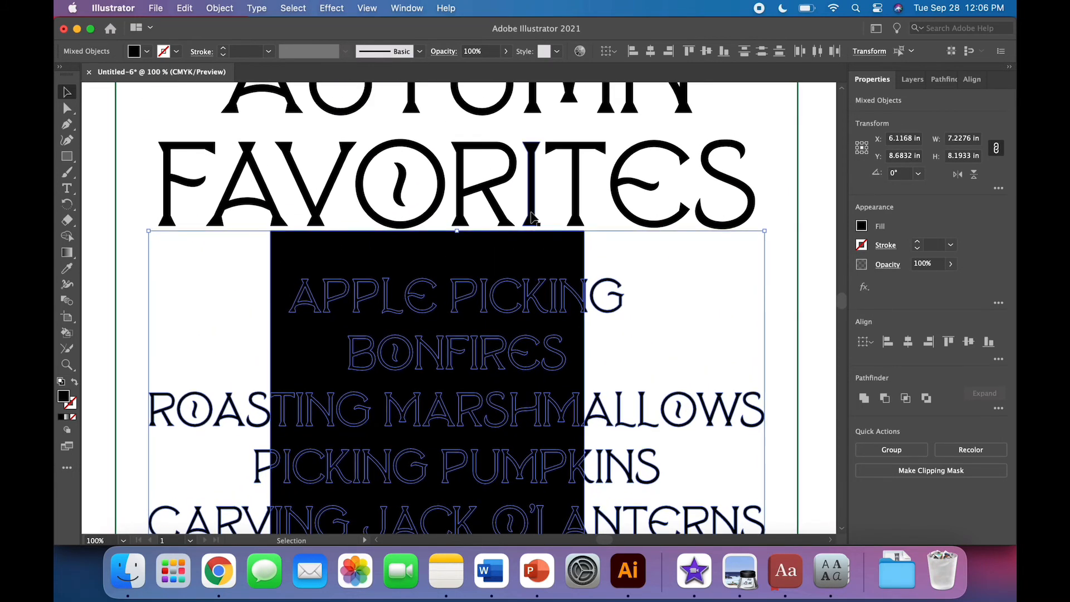
key(Up)
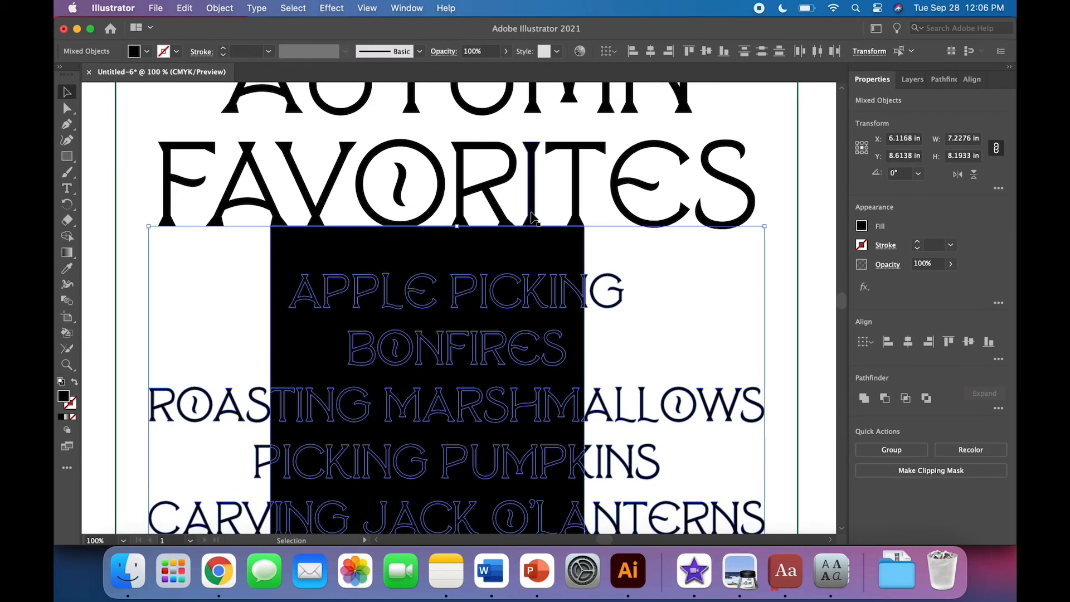
- Delete the black spacer rectangle covering the middle of the activity list
click(697, 282)
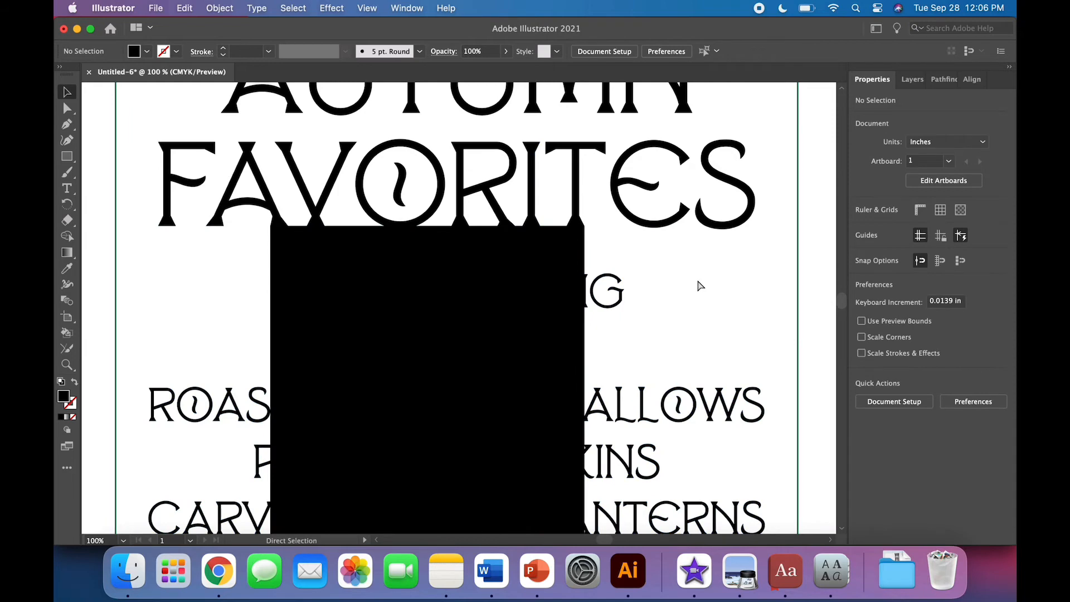
key(super+minus)
key(super+minus)
scroll(697, 281, down, 5)
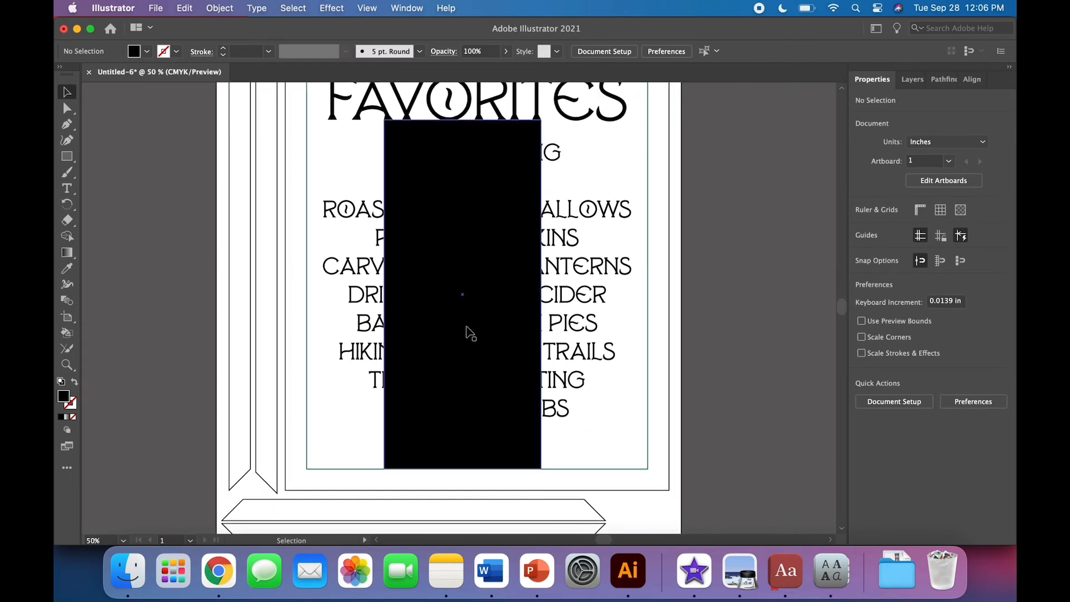
click(455, 355)
key(Delete)
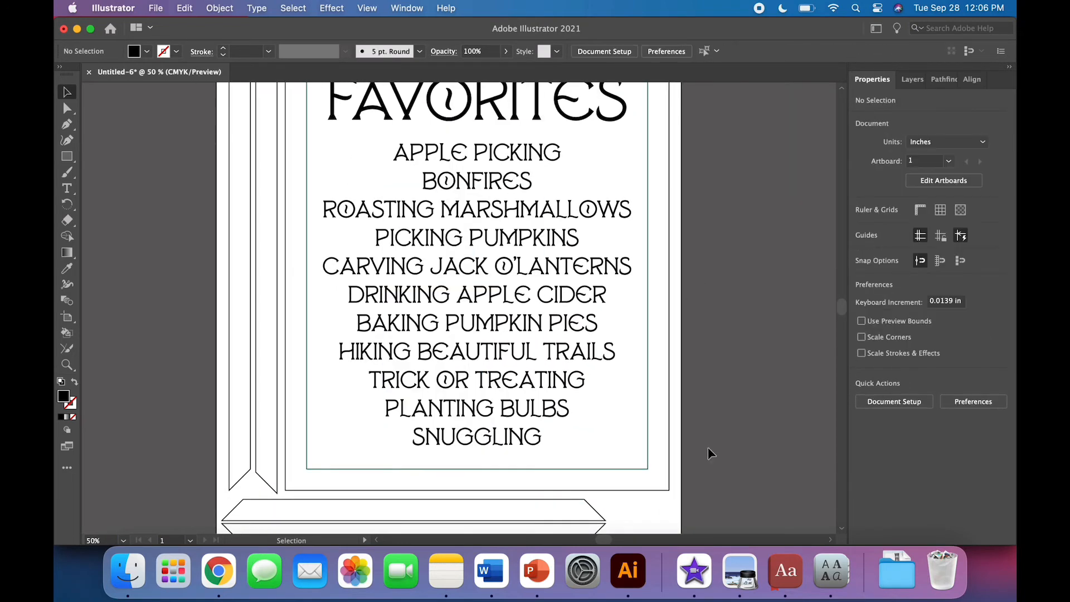
key(super+minus)
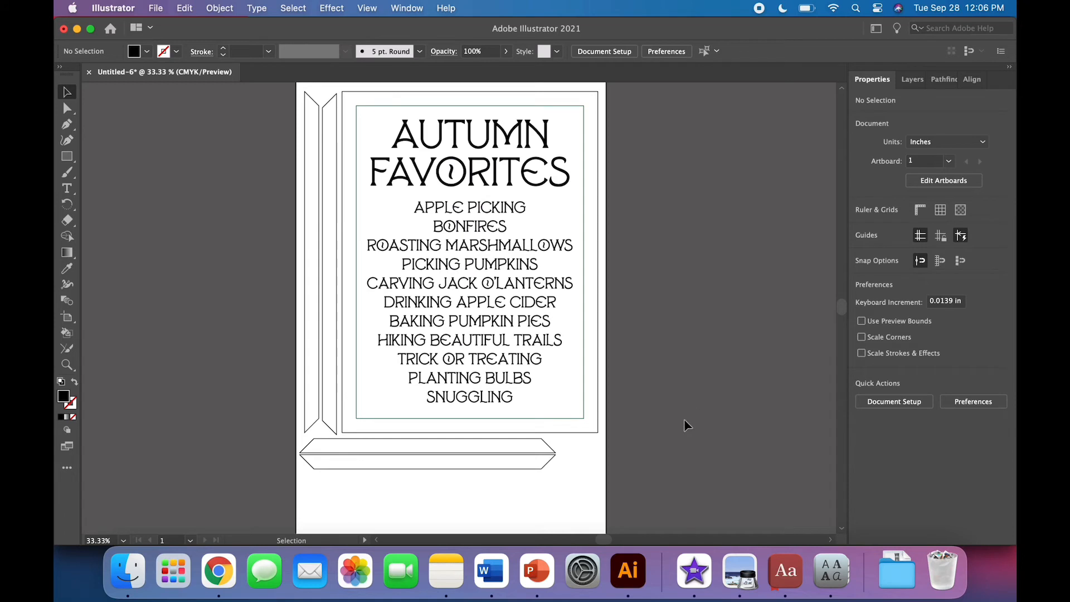
scroll(687, 426, up, 1)
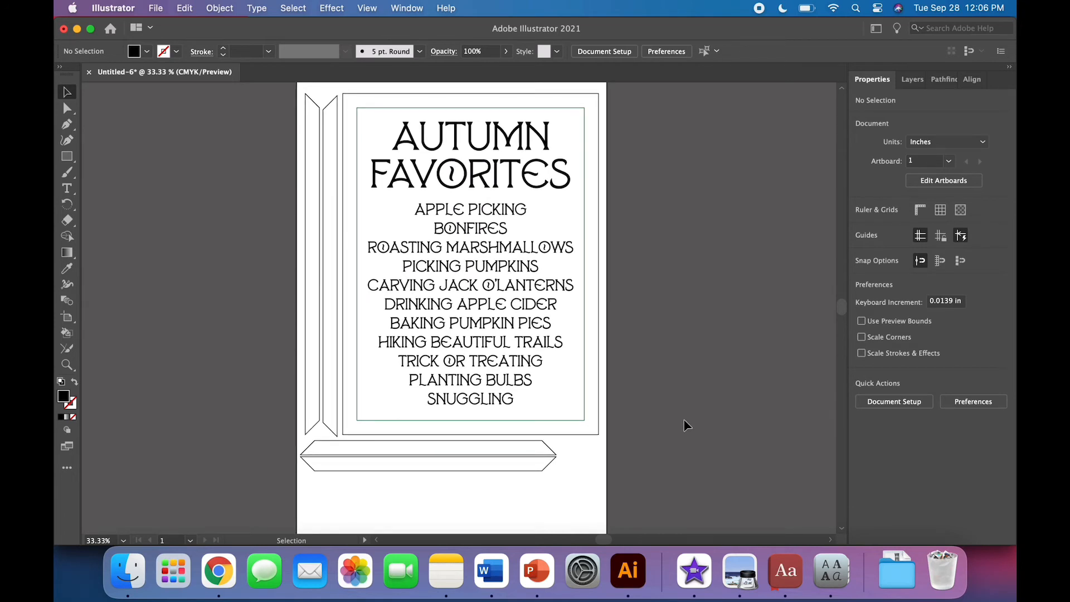
scroll(687, 426, down, 1)
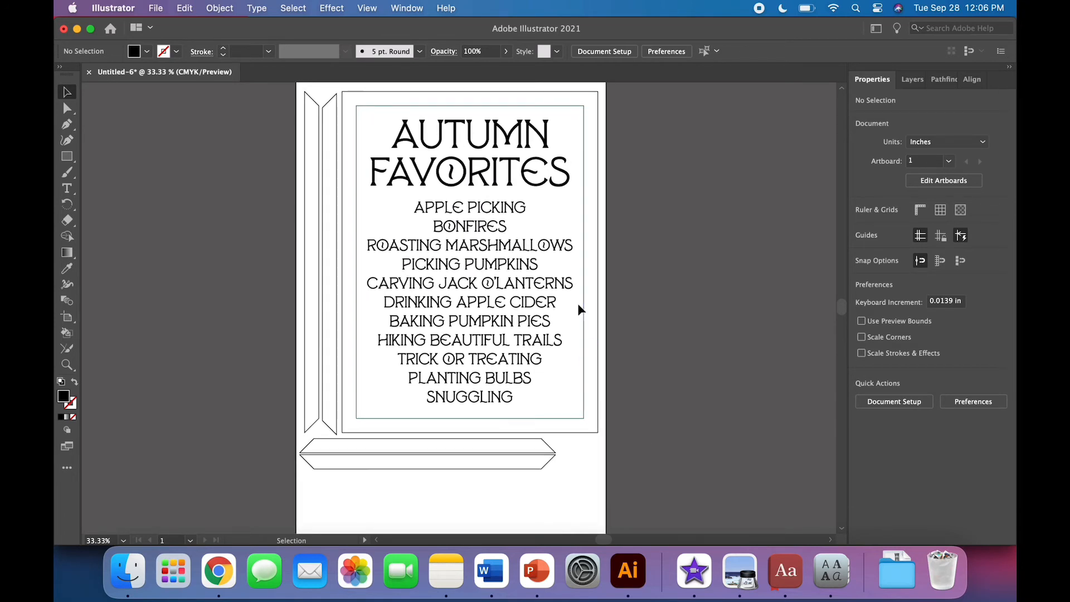
scroll(578, 309, down, 3)
scroll(578, 309, up, 3)
scroll(578, 309, left, 1)
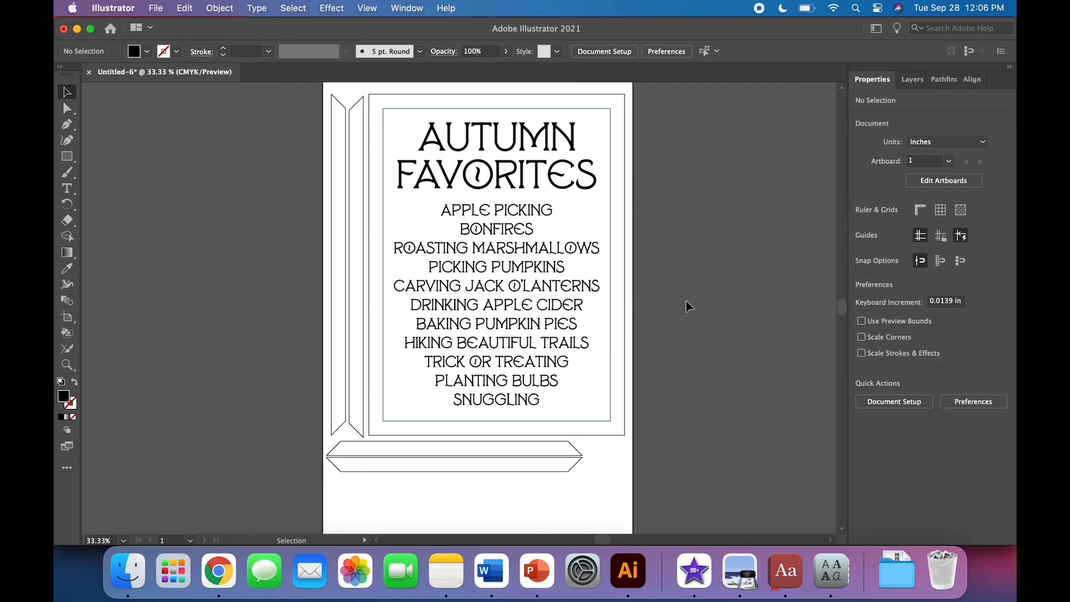
- Duplicate the AUTUMN FAVORITES title, place the copy below the horizontal frame pieces, and give it a black 1 pt stroke with no fill
click(562, 189)
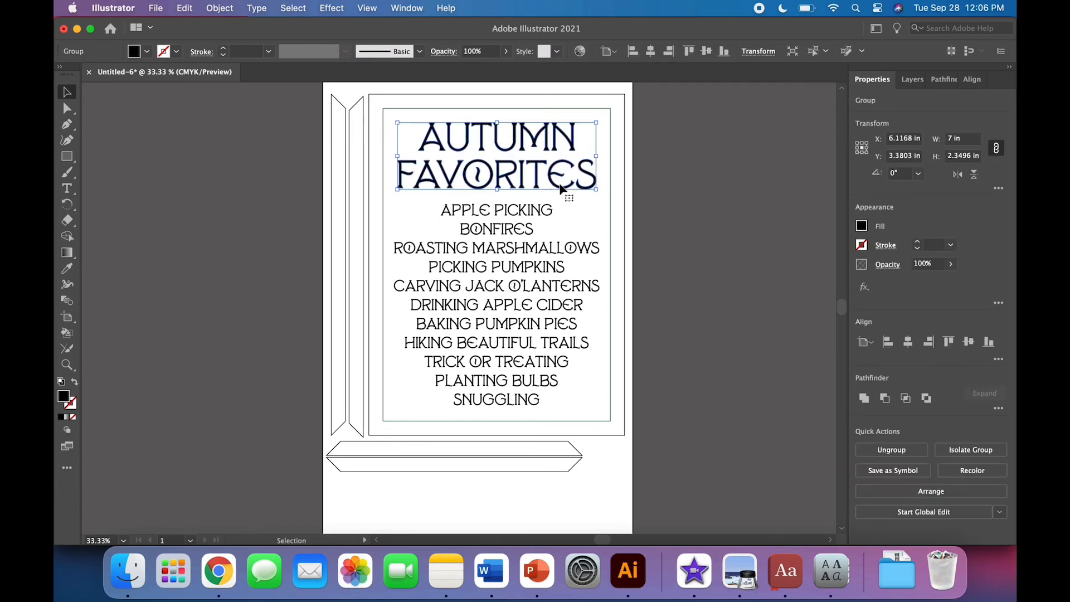
scroll(561, 188, down, 5)
scroll(561, 188, left, 1)
scroll(561, 188, up, 8)
scroll(561, 188, right, 3)
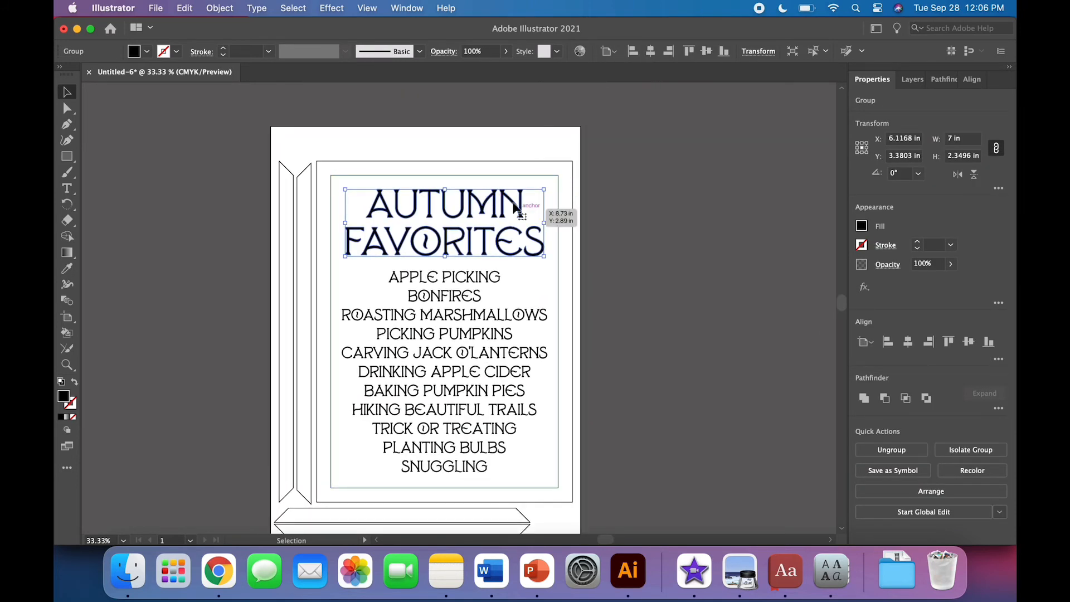
scroll(563, 196, down, 7)
scroll(563, 196, left, 2)
key(super+v)
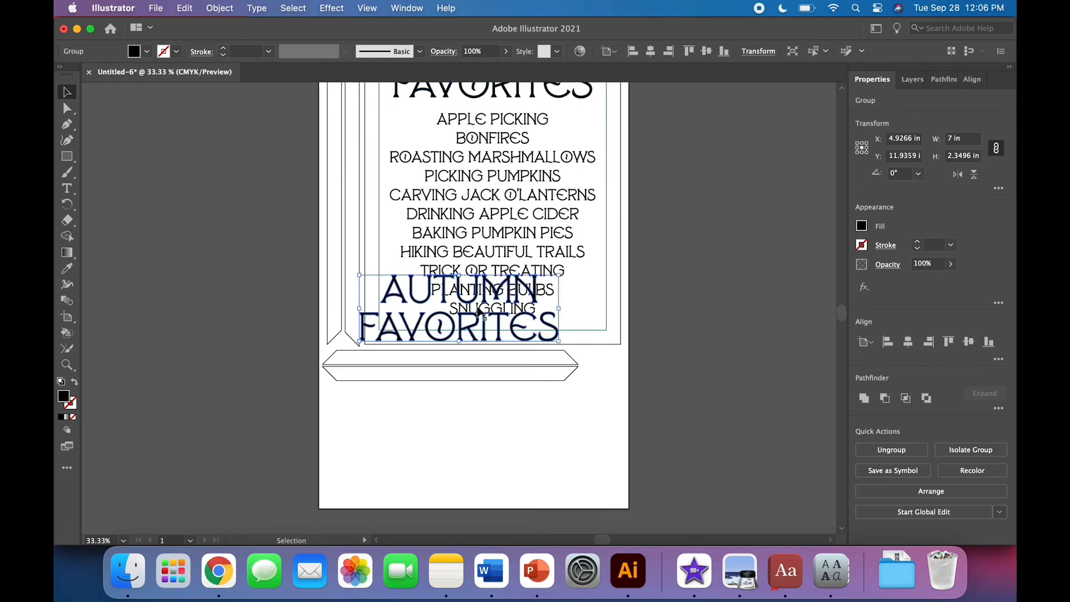
drag(473, 336, 455, 447)
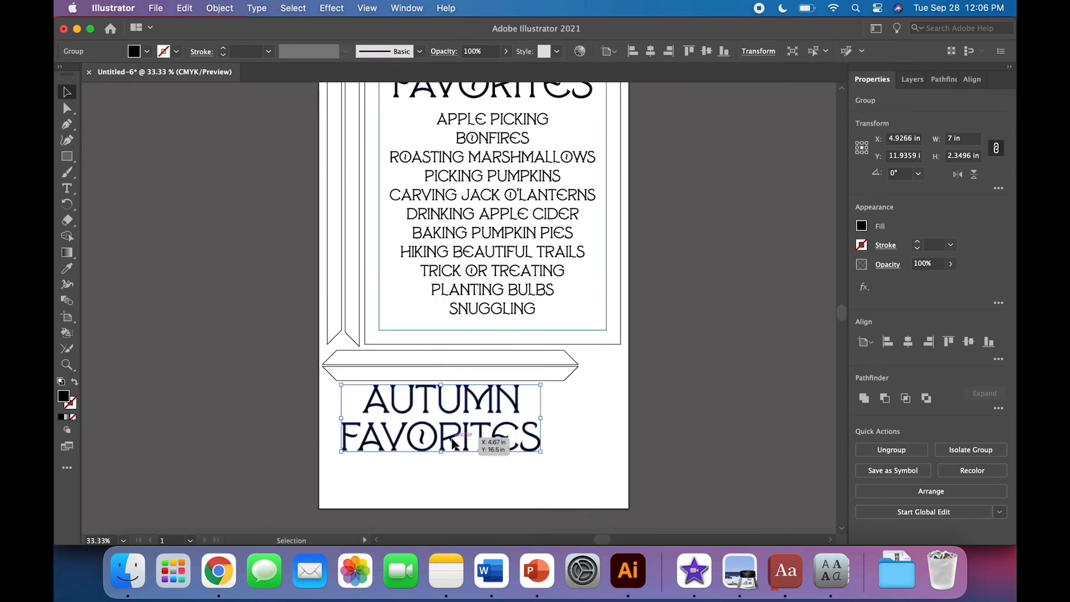
click(74, 381)
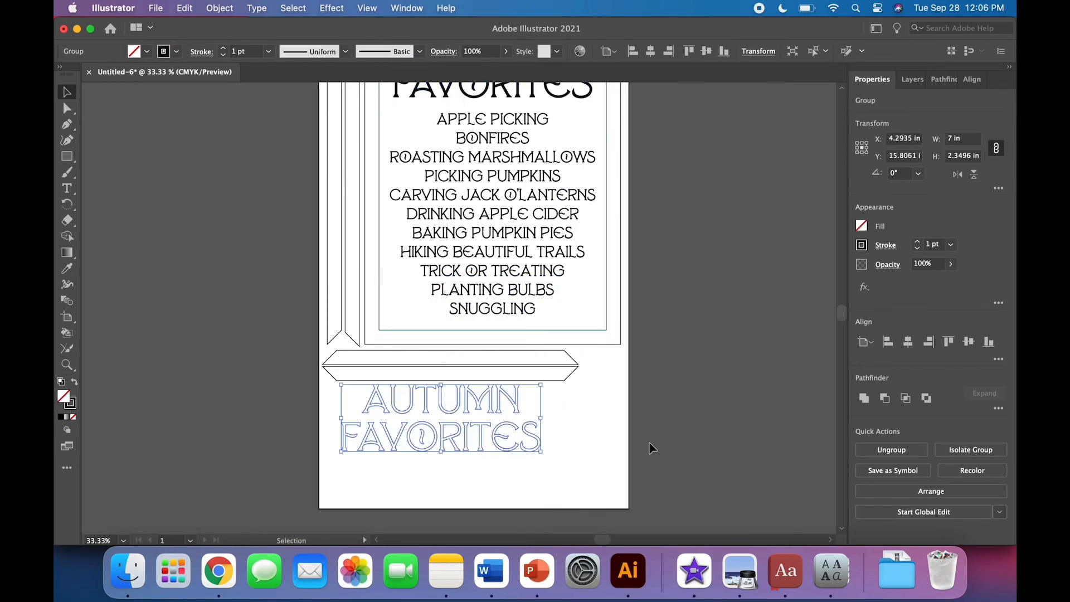
click(594, 443)
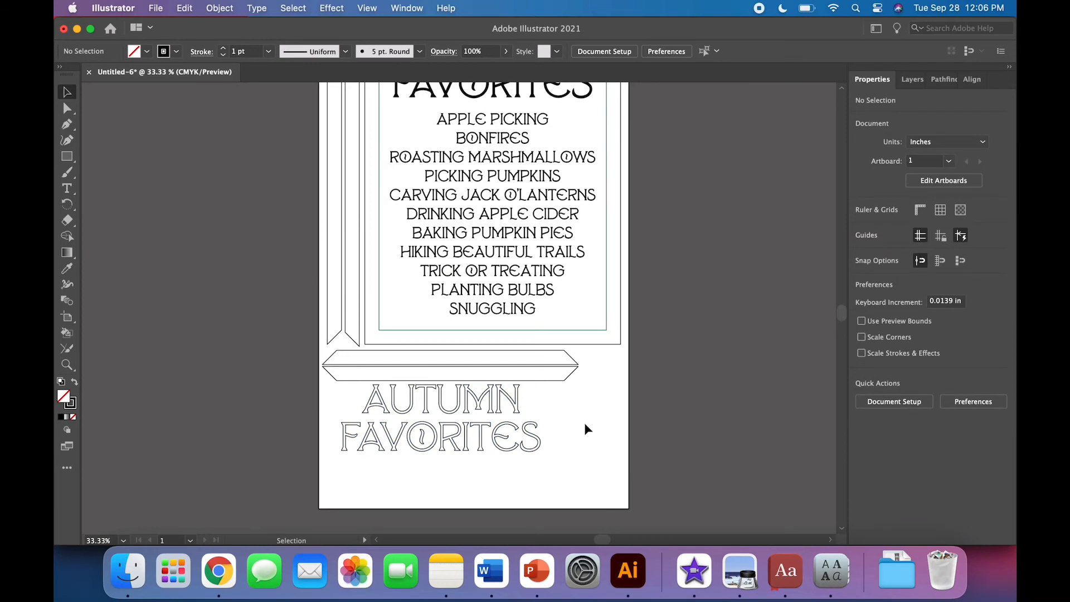
- Offset the paths of the original title inside the sign by -0.04 in
scroll(587, 427, up, 5)
click(529, 240)
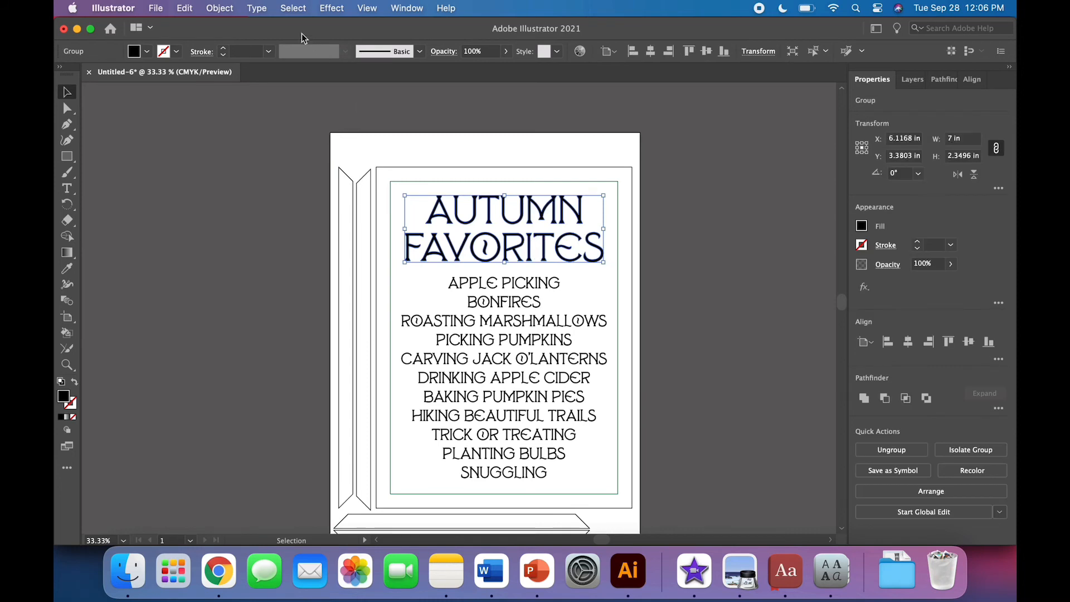
click(220, 8)
mouse_move(231, 344)
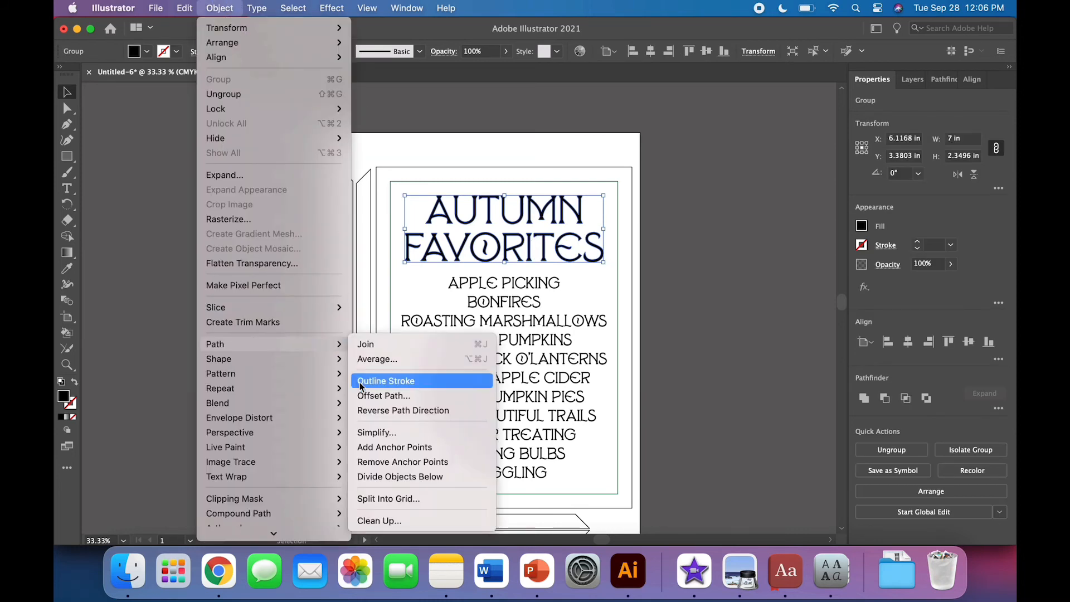
click(365, 394)
text(-)
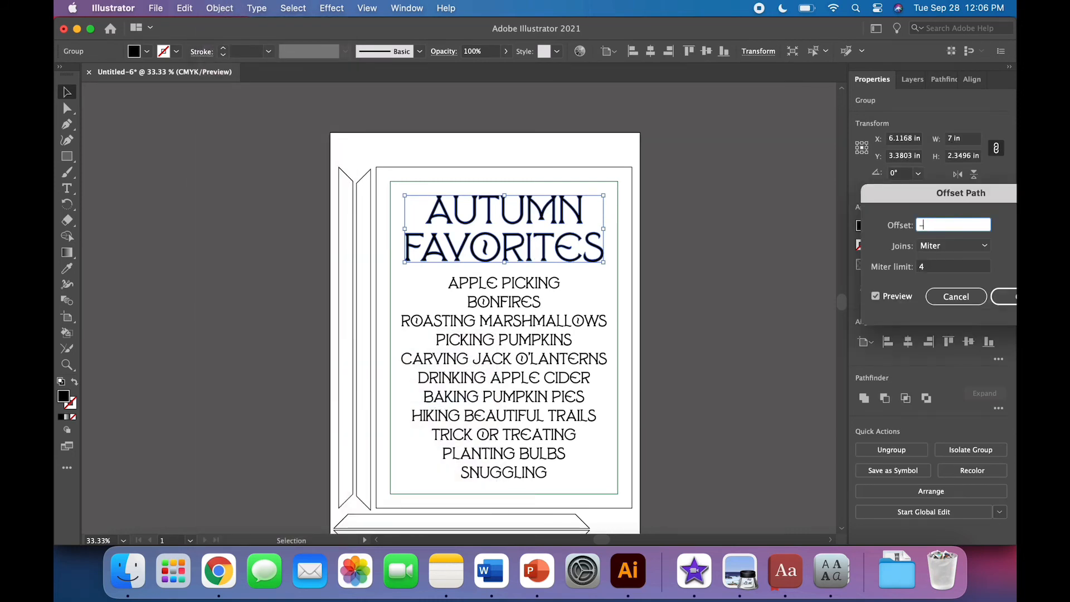
text(.03)
key(Tab)
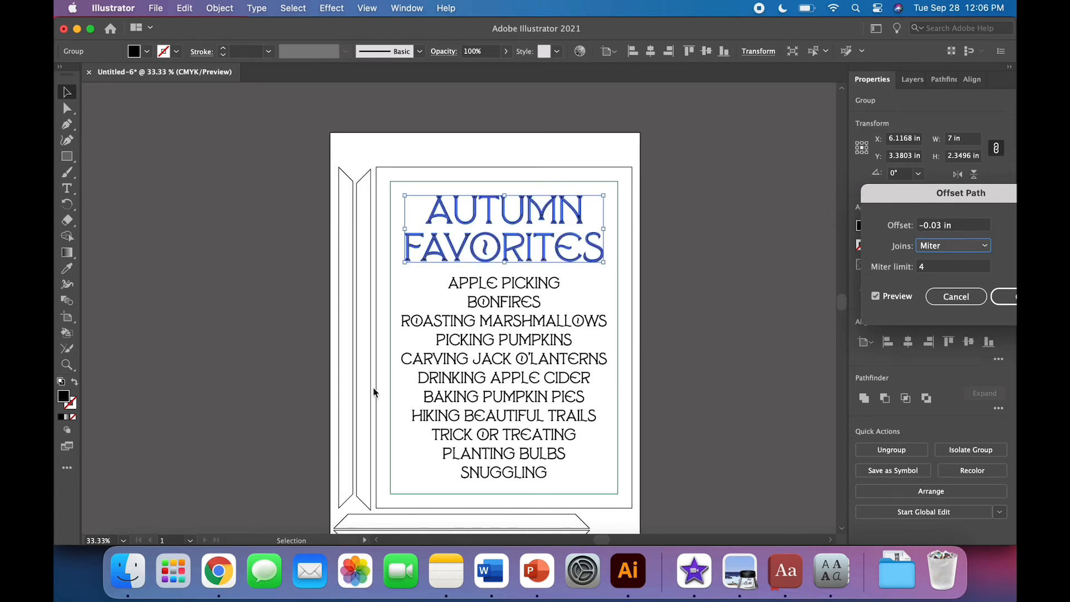
click(941, 226)
key(BackSpace)
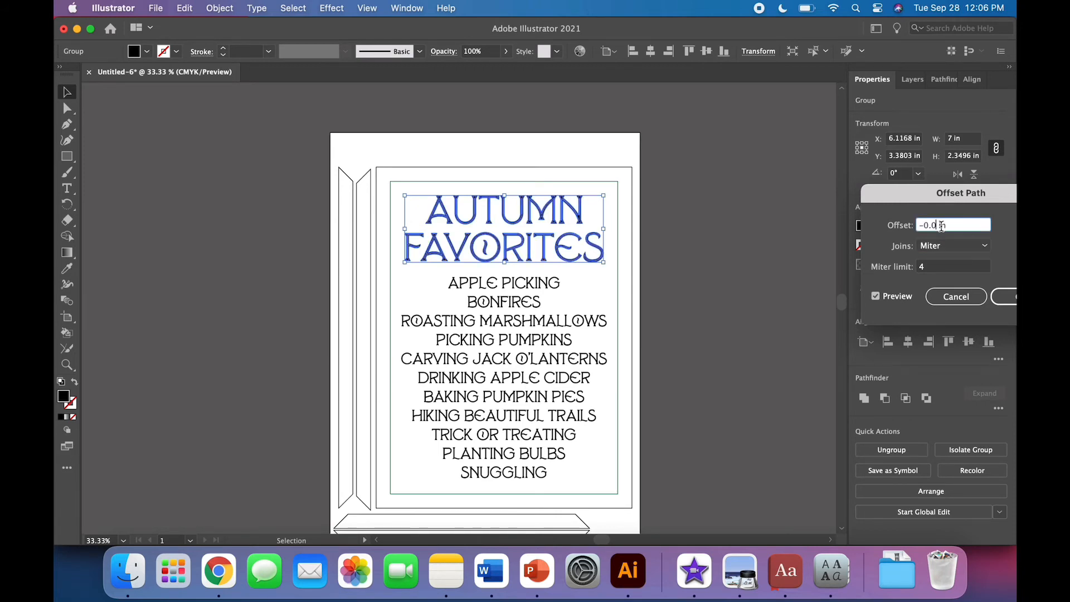
text(4)
key(Tab)
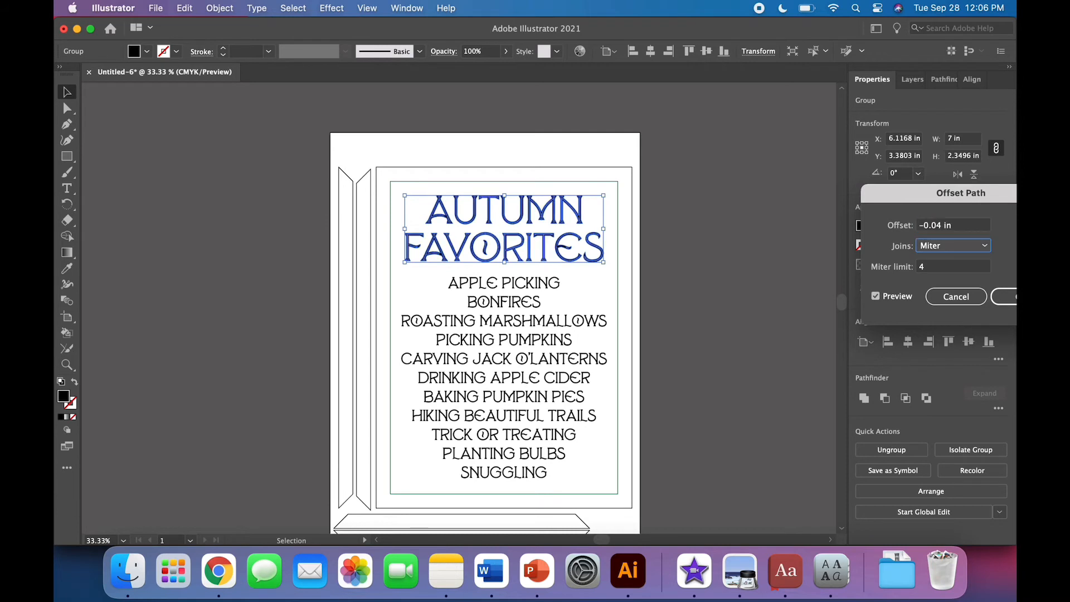
click(998, 296)
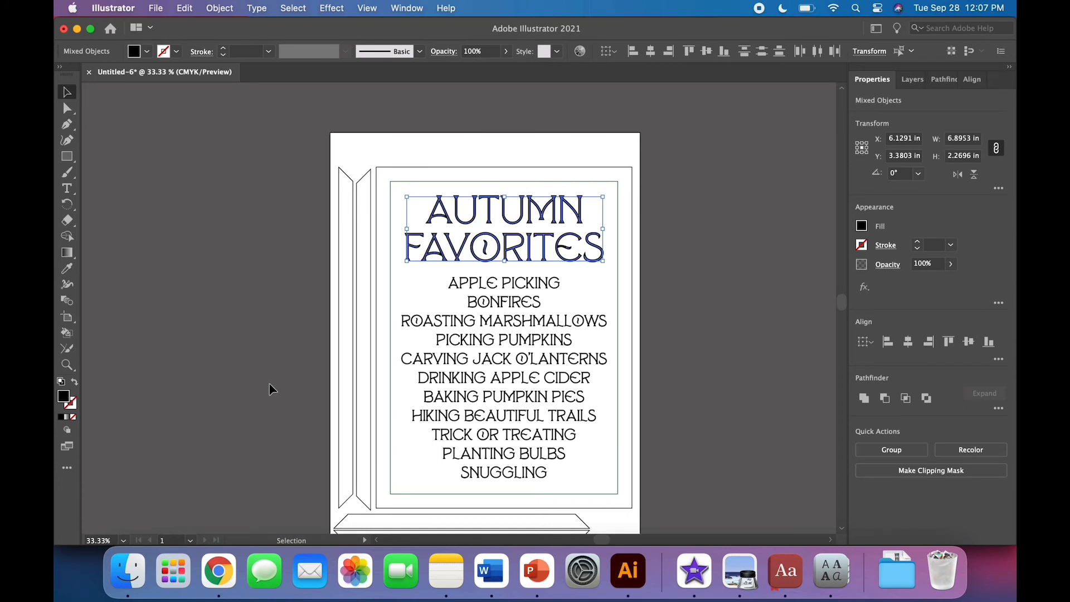
- Give the title's offset paths a dark green 1 pt stroke with no fill
click(147, 52)
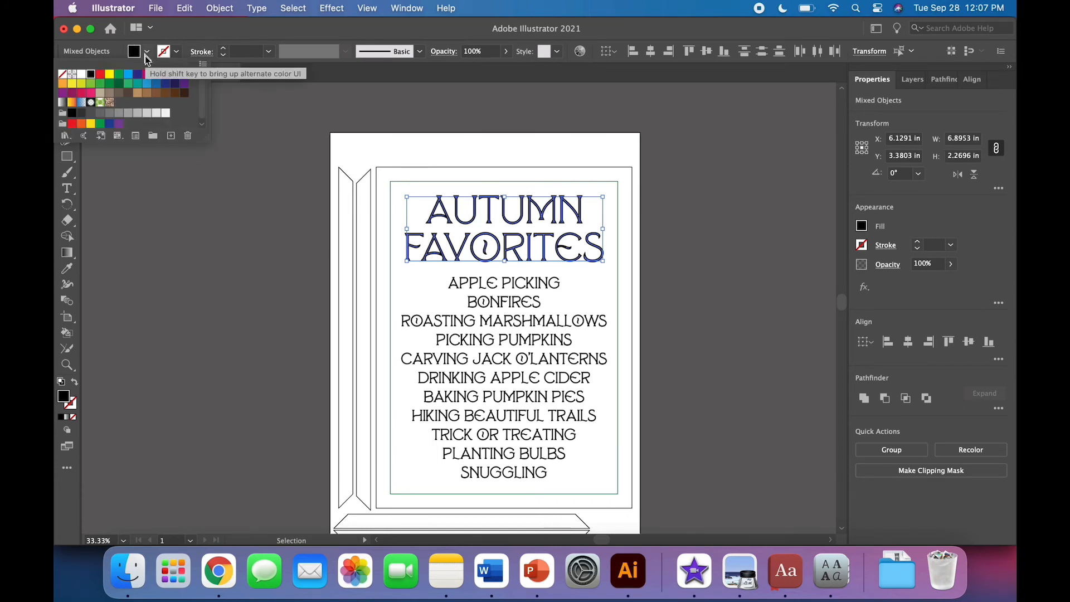
click(118, 84)
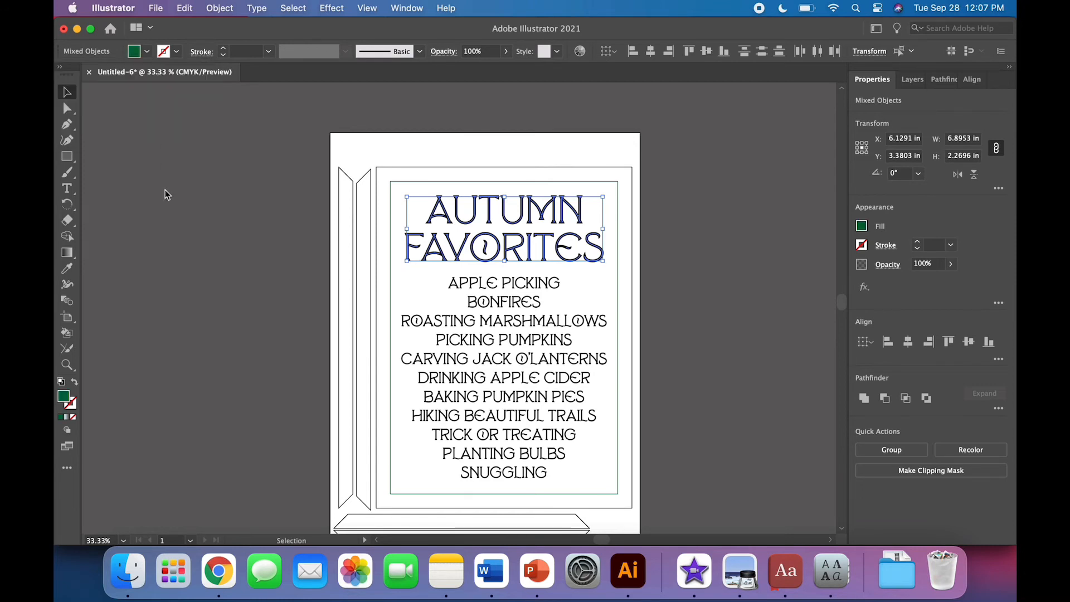
click(75, 384)
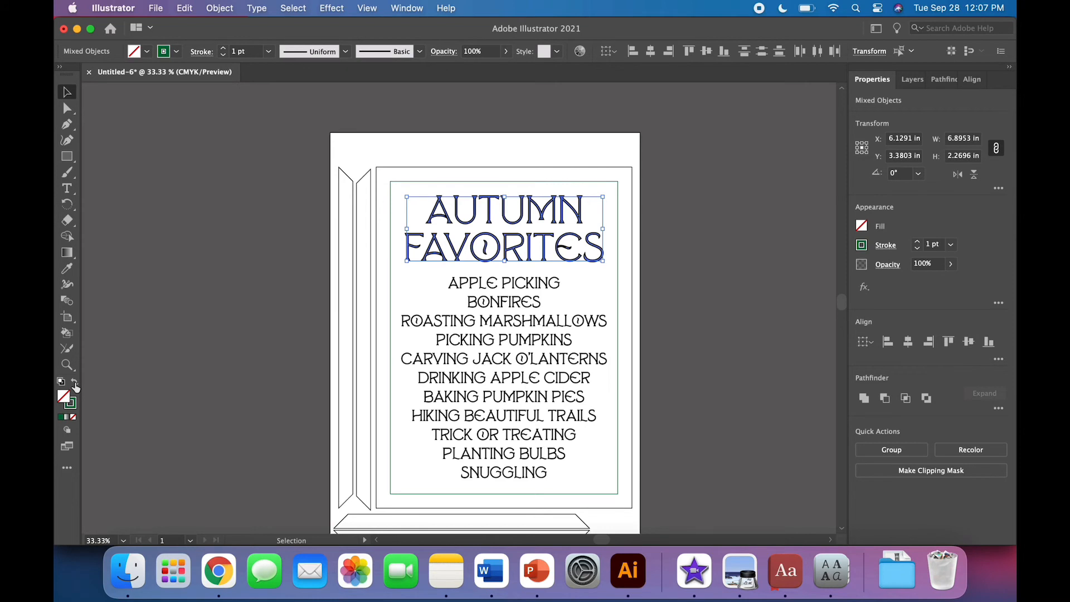
- Replace the black filled title with its green offset outlines by cutting them, deleting the original, and pasting them in place
click(184, 8)
click(196, 29)
key(super+z)
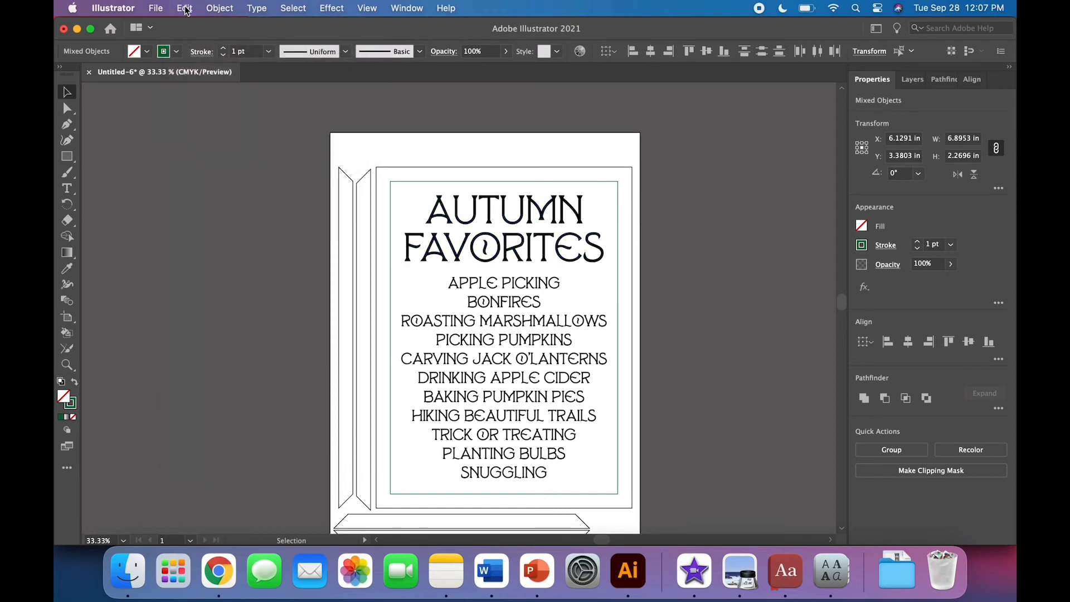
click(535, 211)
key(Delete)
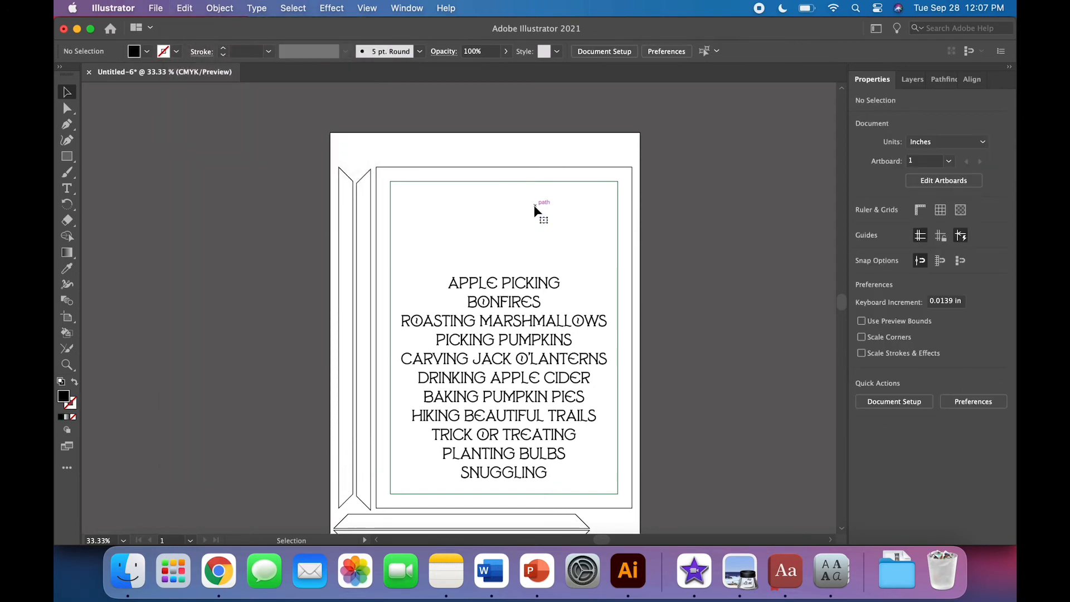
click(183, 6)
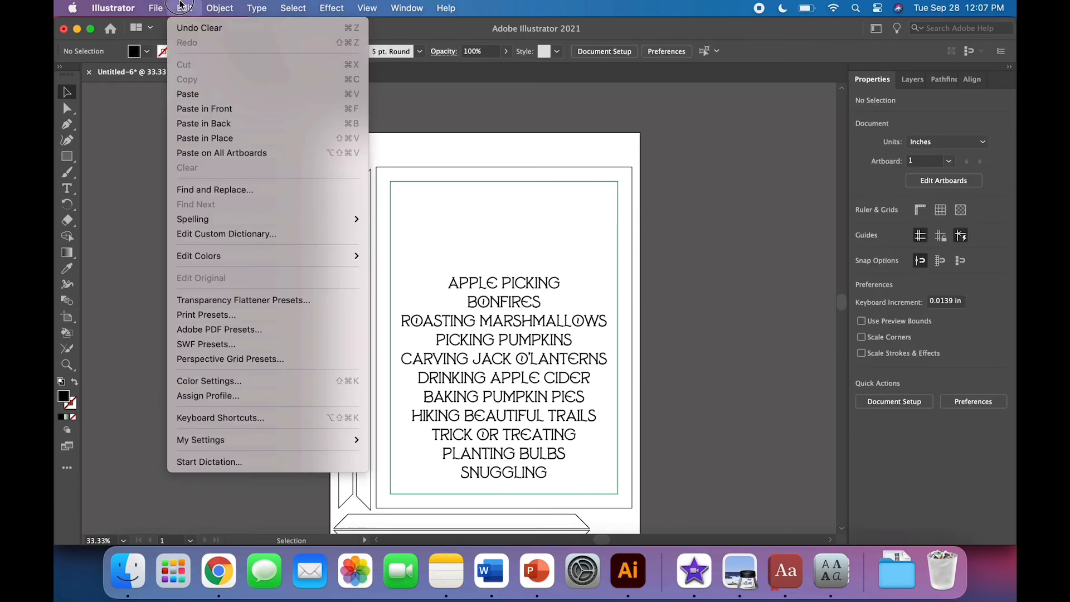
click(220, 137)
click(256, 258)
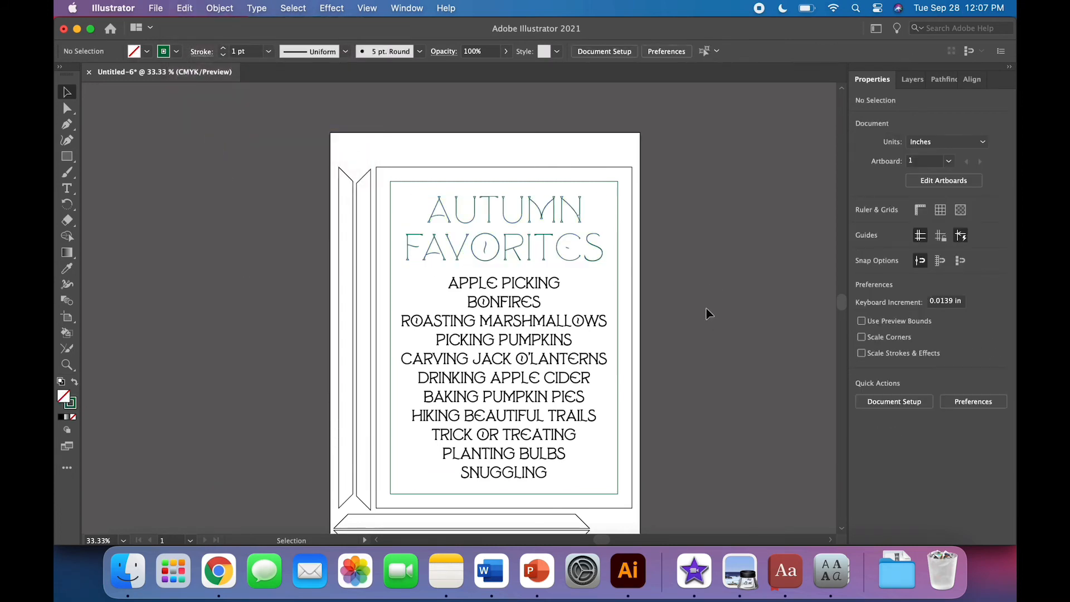
- Examine the green offset outlines of the title letters up close
click(544, 249)
key(super+1)
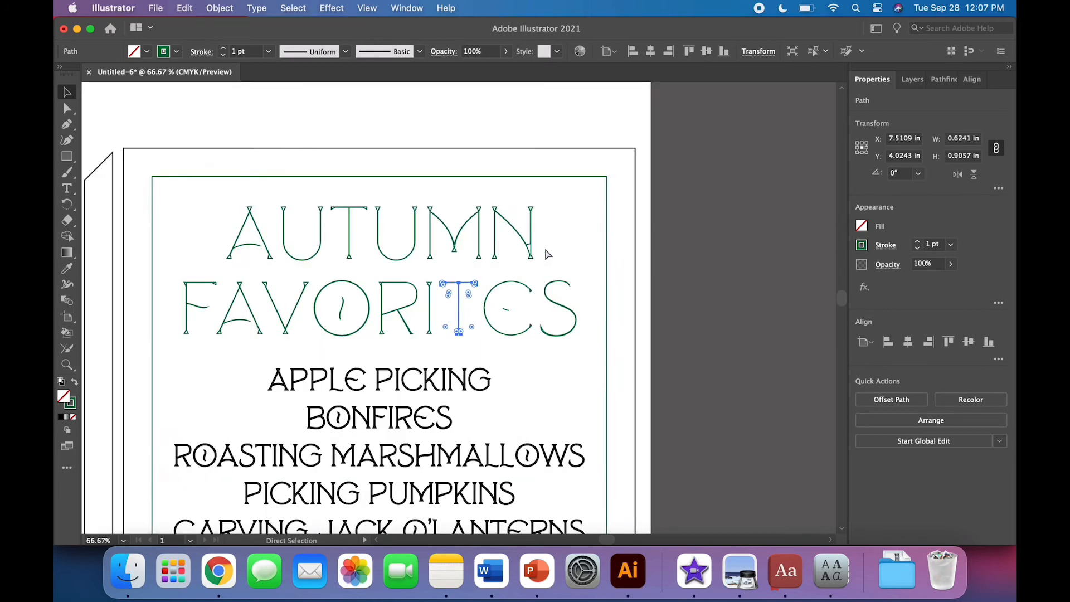
scroll(571, 244, left, 3)
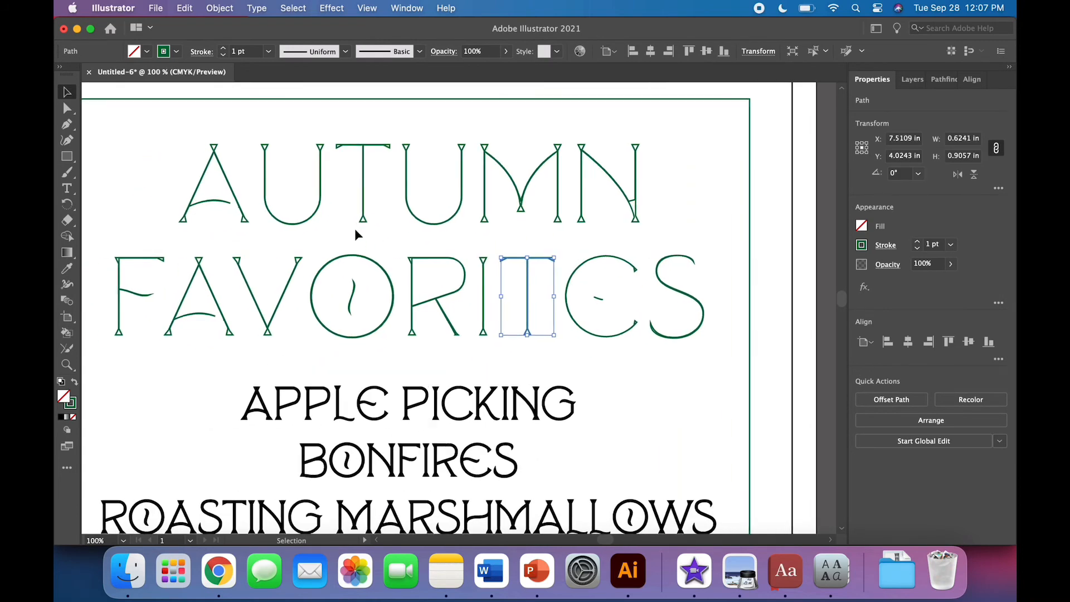
scroll(354, 228, left, 2)
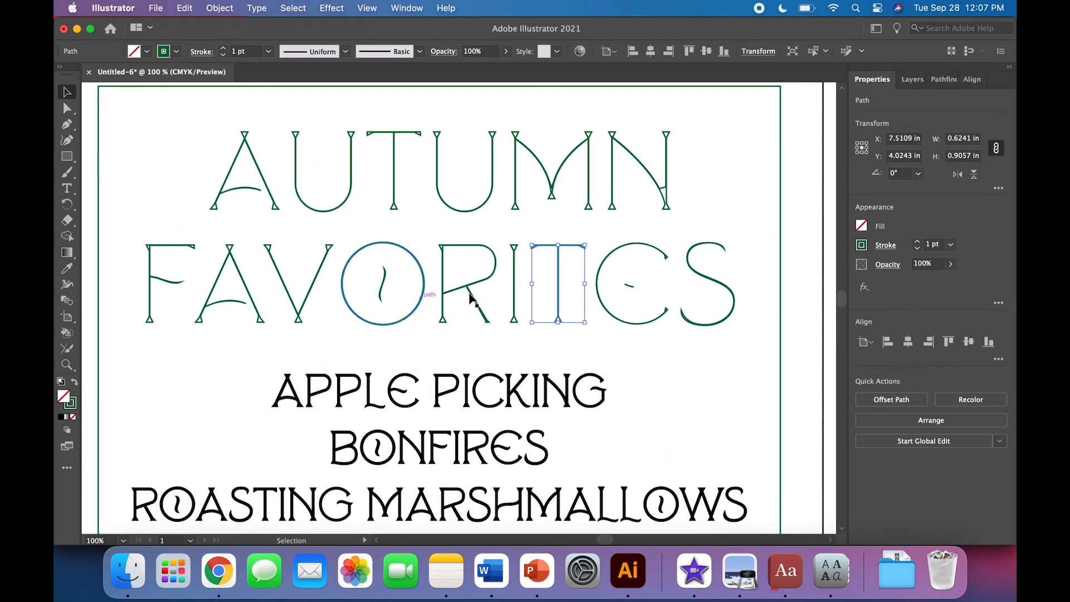
click(707, 391)
key(super+minus)
key(super+minus)
key(super+minus)
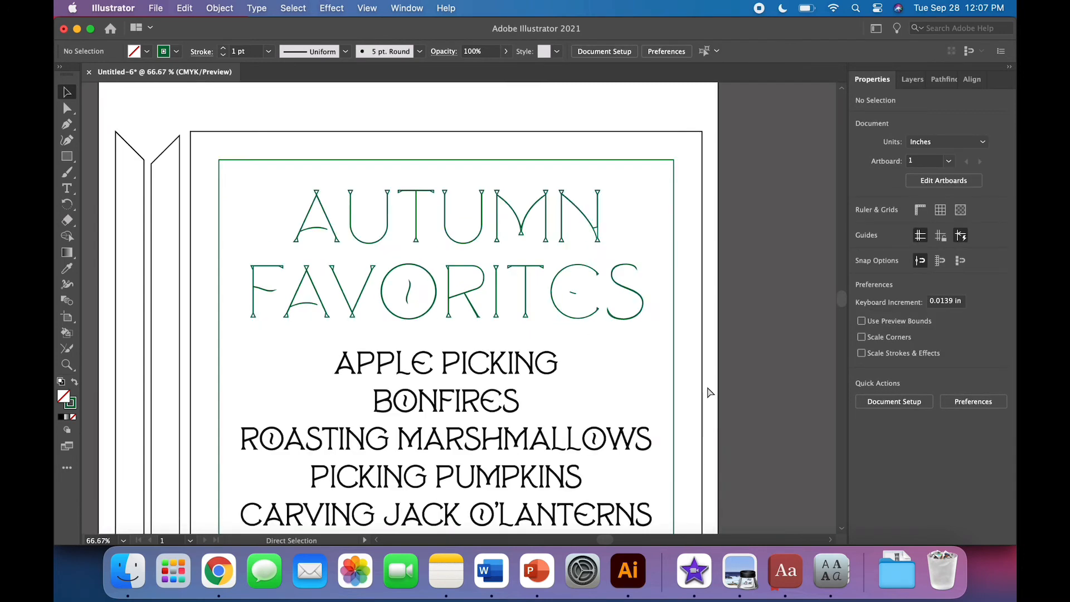
- Transfer the four frame pieces and the separate outlined title into a new 19 x 10.9 in landscape document
scroll(708, 390, down, 2)
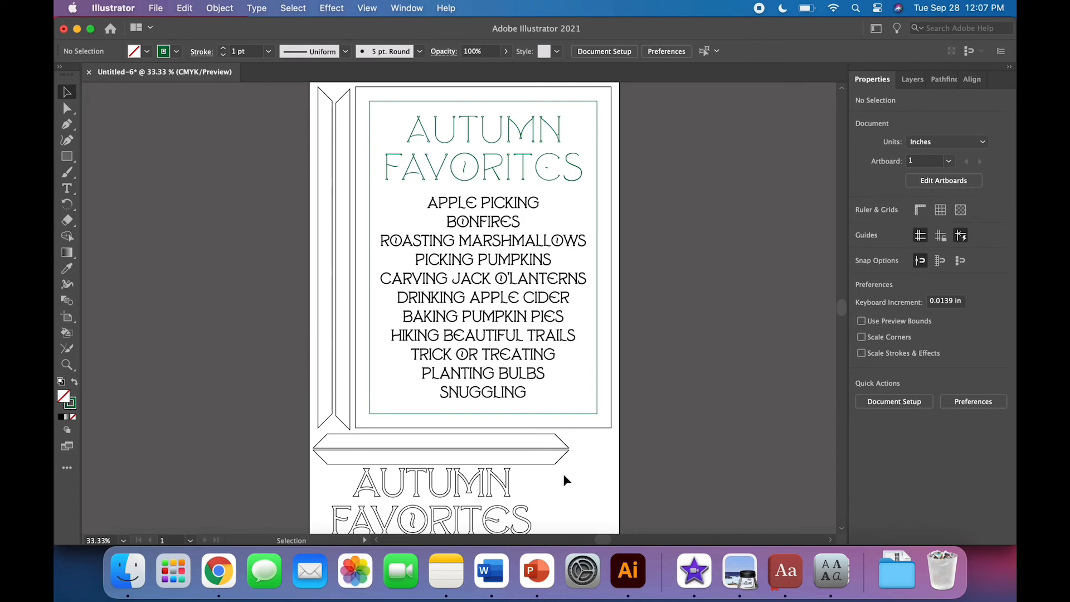
scroll(582, 487, down, 3)
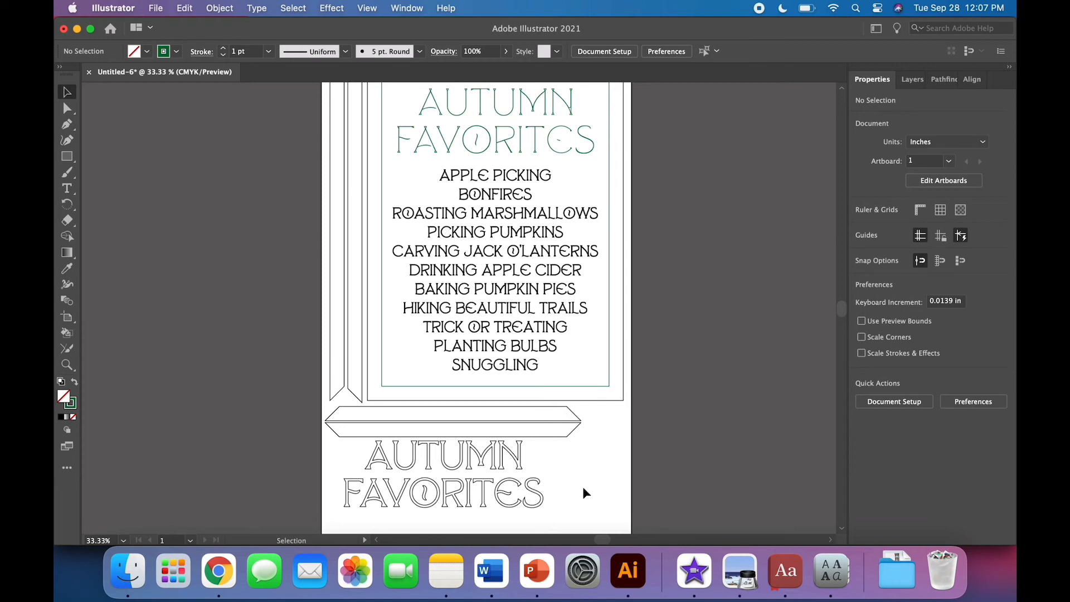
scroll(583, 486, up, 1)
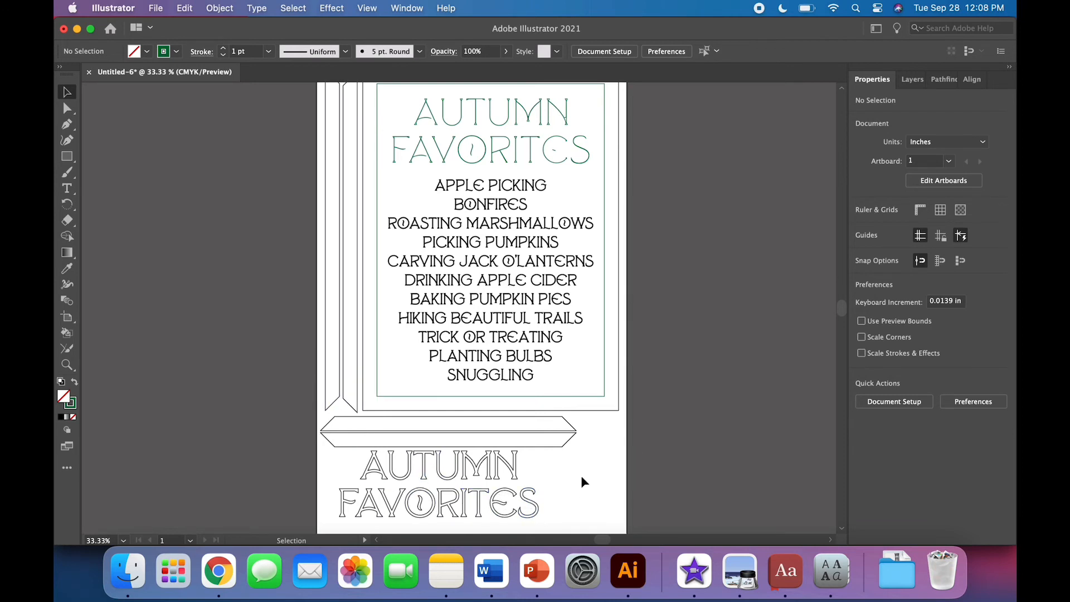
drag(550, 514, 334, 413)
shift+click(332, 375)
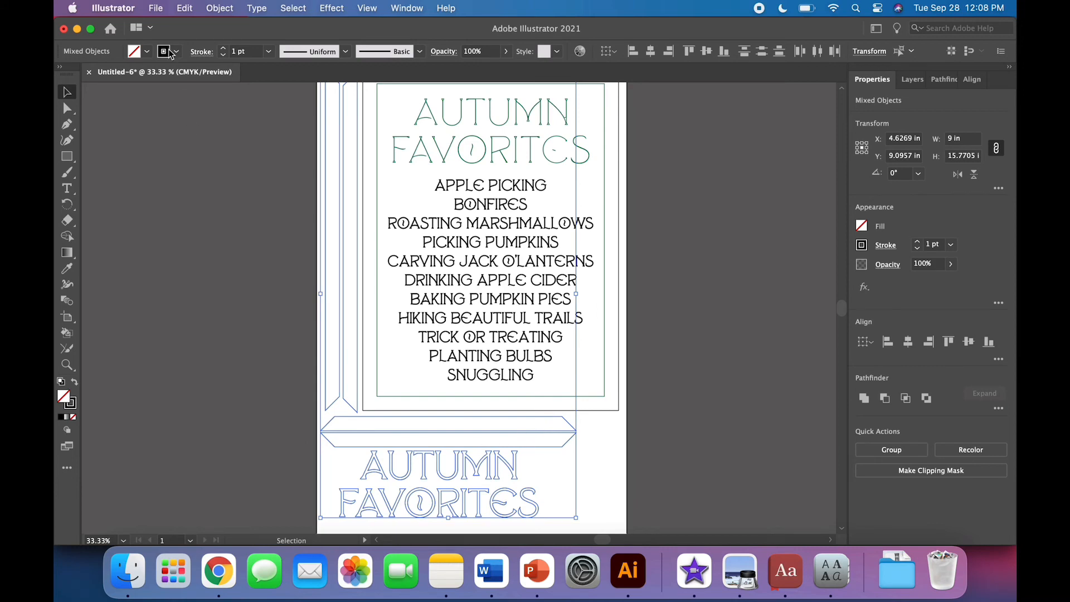
click(158, 9)
click(163, 29)
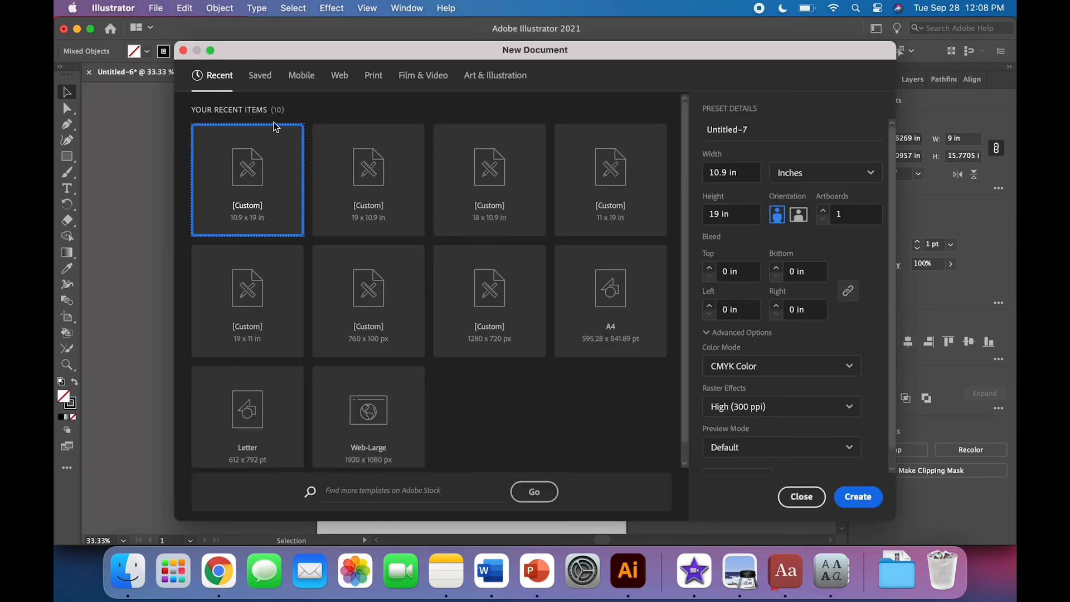
click(385, 207)
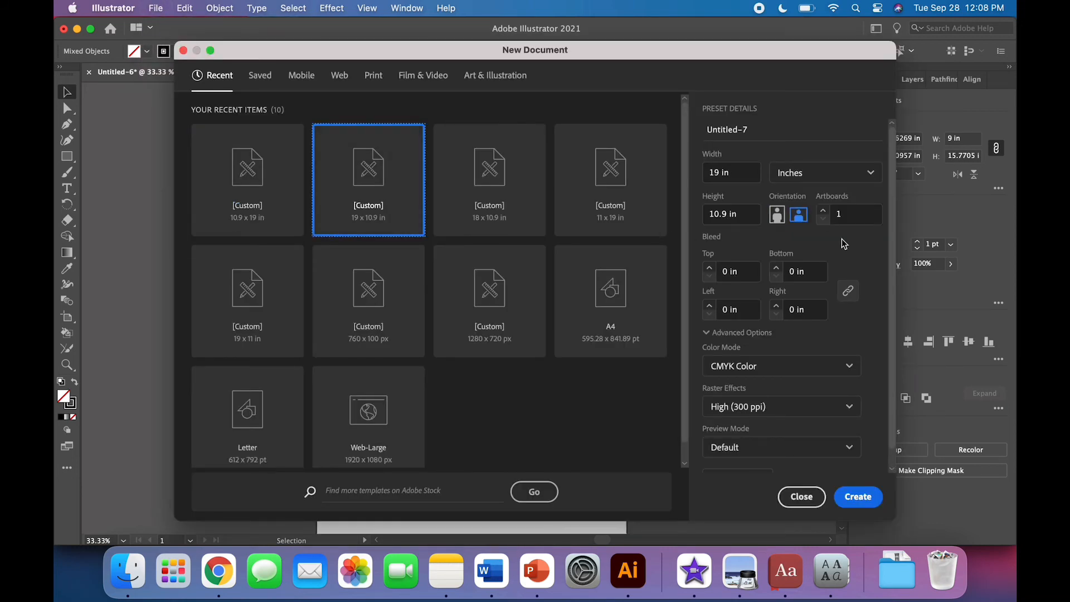
click(859, 498)
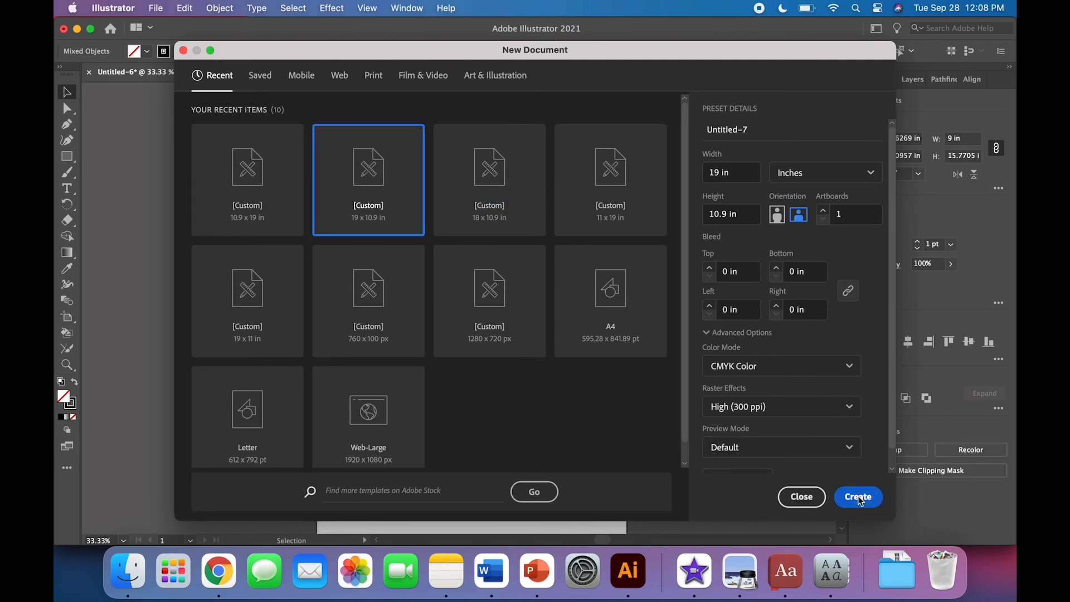
key(super+v)
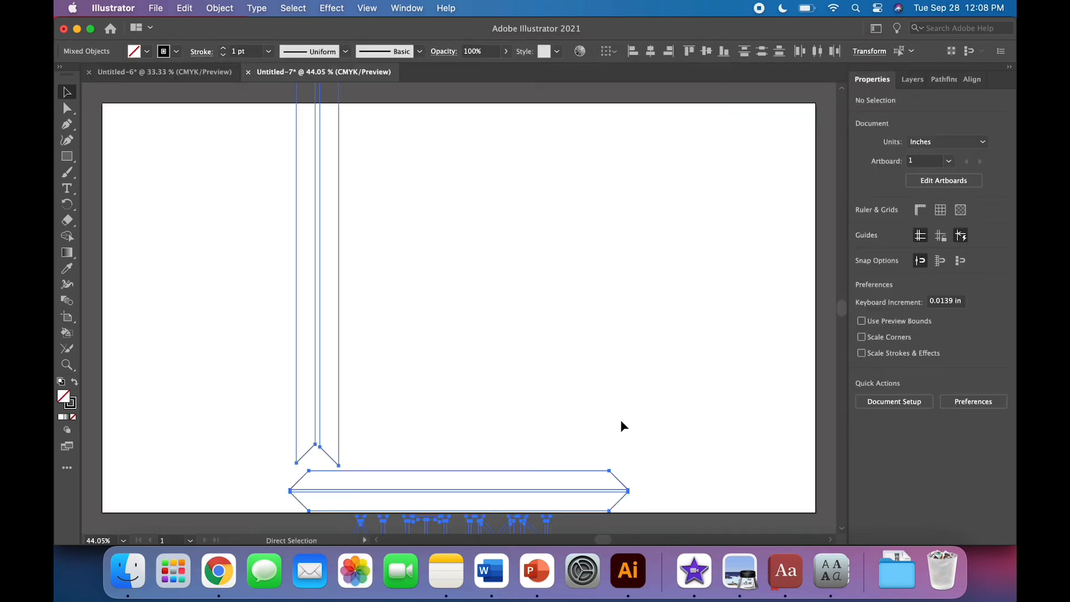
- Move the pair of vertical frame pieces to the artboard's left edge, away from the horizontal pieces
scroll(684, 423, left, 3)
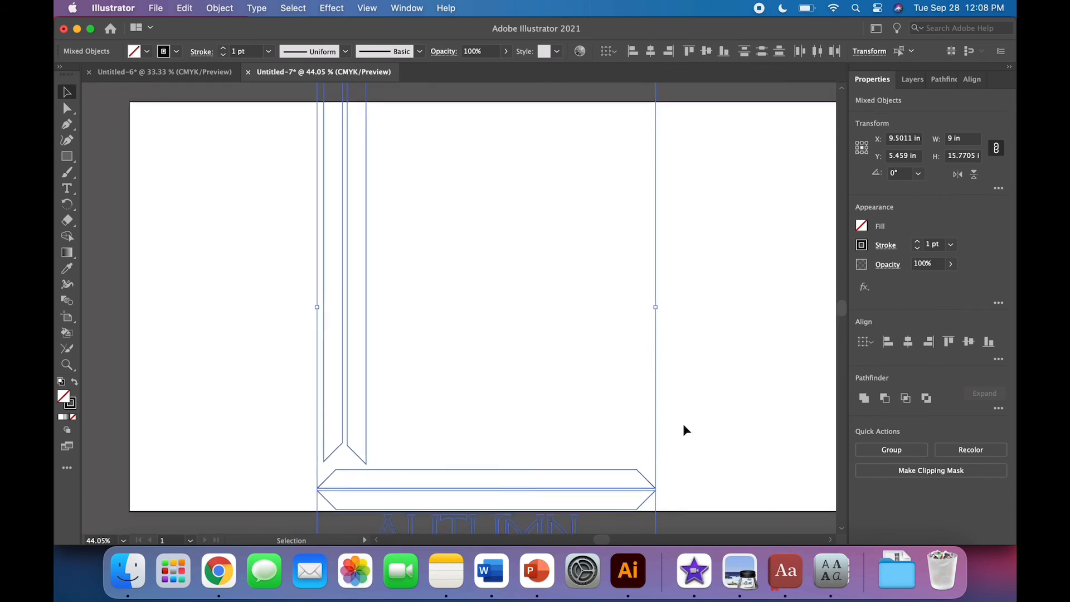
click(486, 336)
click(321, 321)
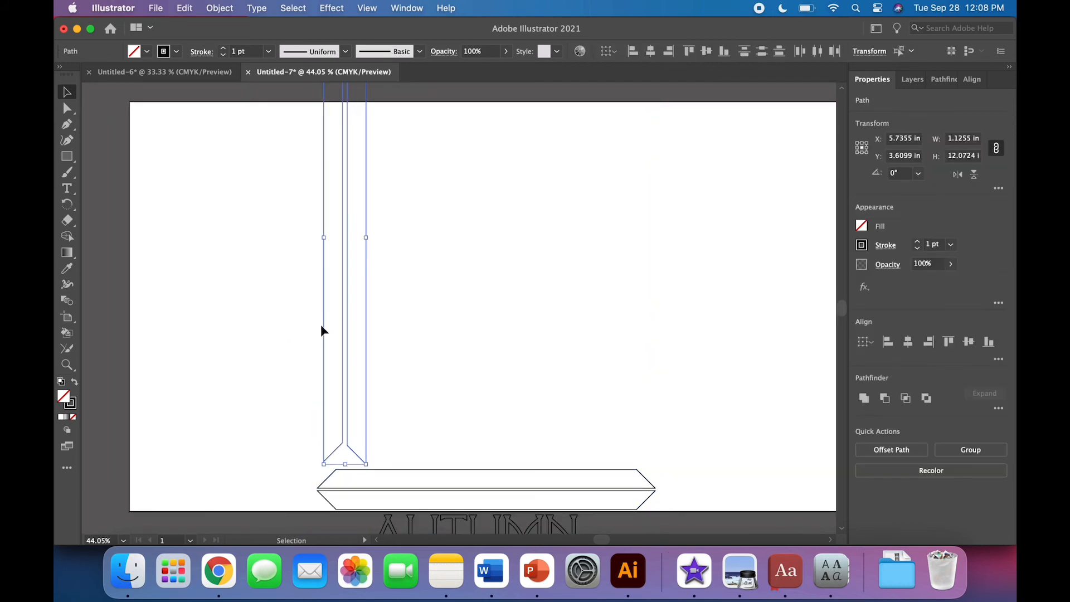
drag(321, 326, 151, 390)
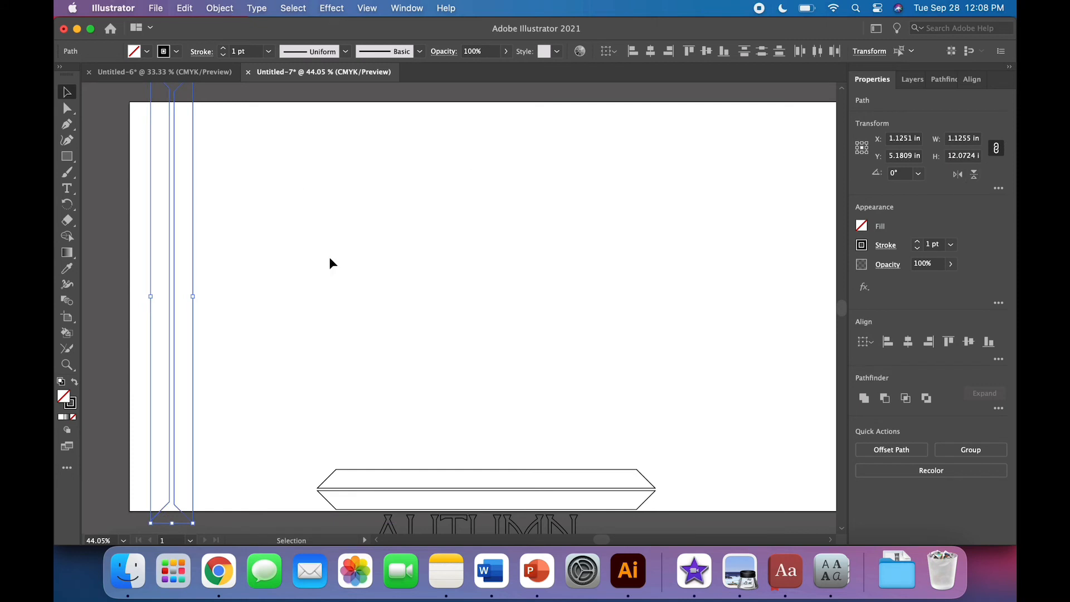
- Rotate all four frame pieces together by 90 degrees
scroll(382, 353, down, 3)
click(409, 478)
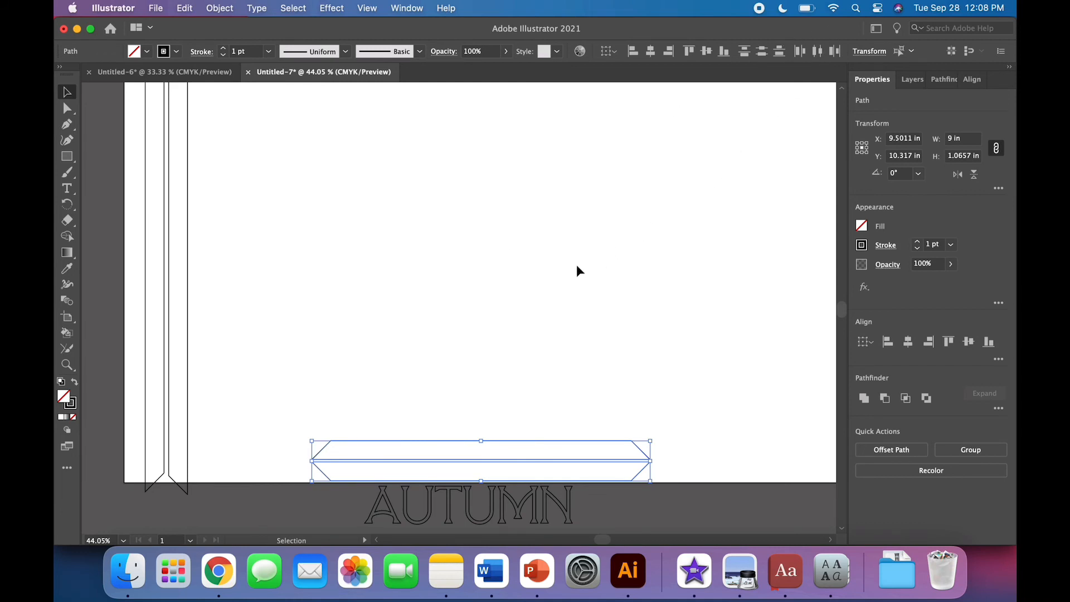
scroll(577, 266, up, 3)
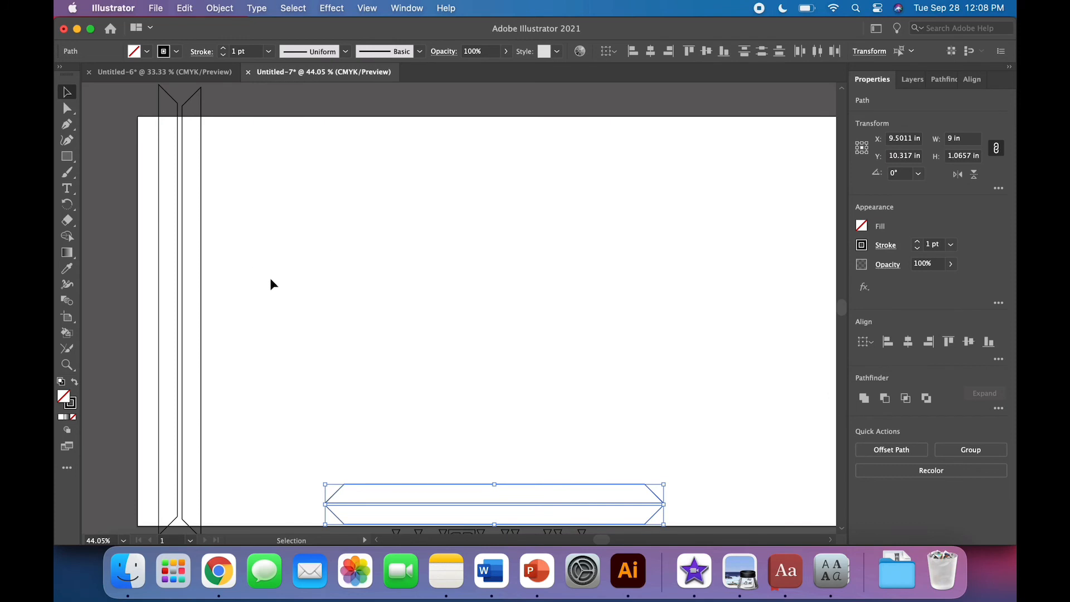
shift+click(157, 367)
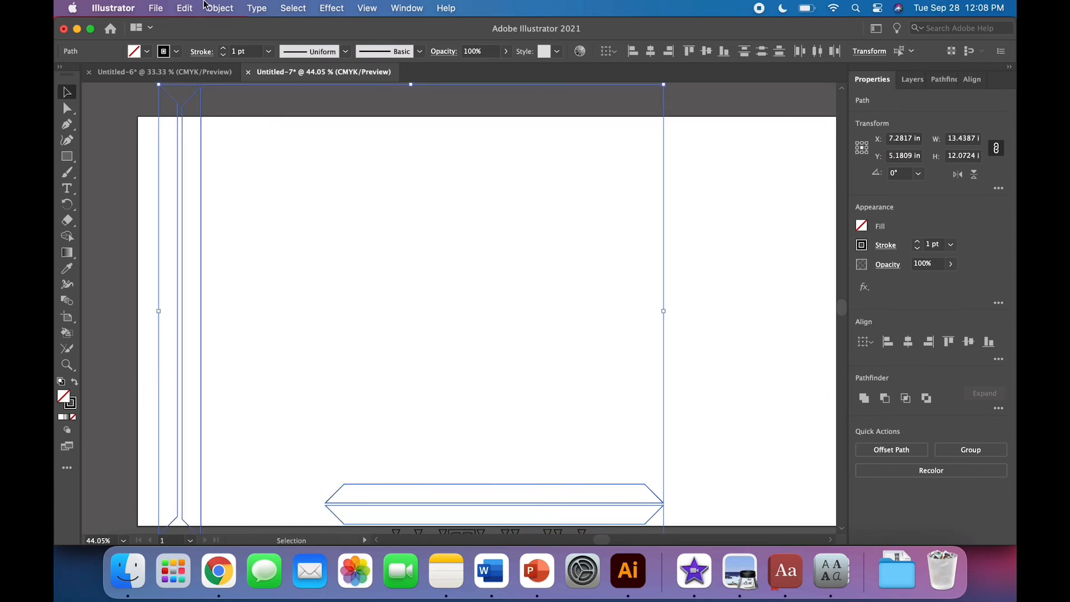
click(219, 8)
mouse_move(222, 27)
click(405, 65)
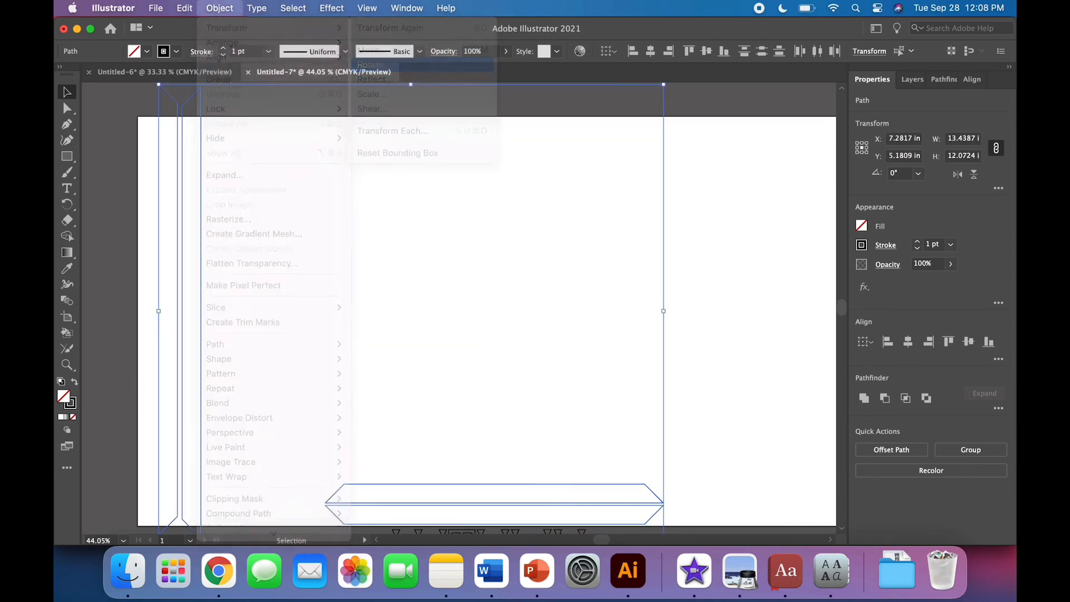
text(90)
key(Return)
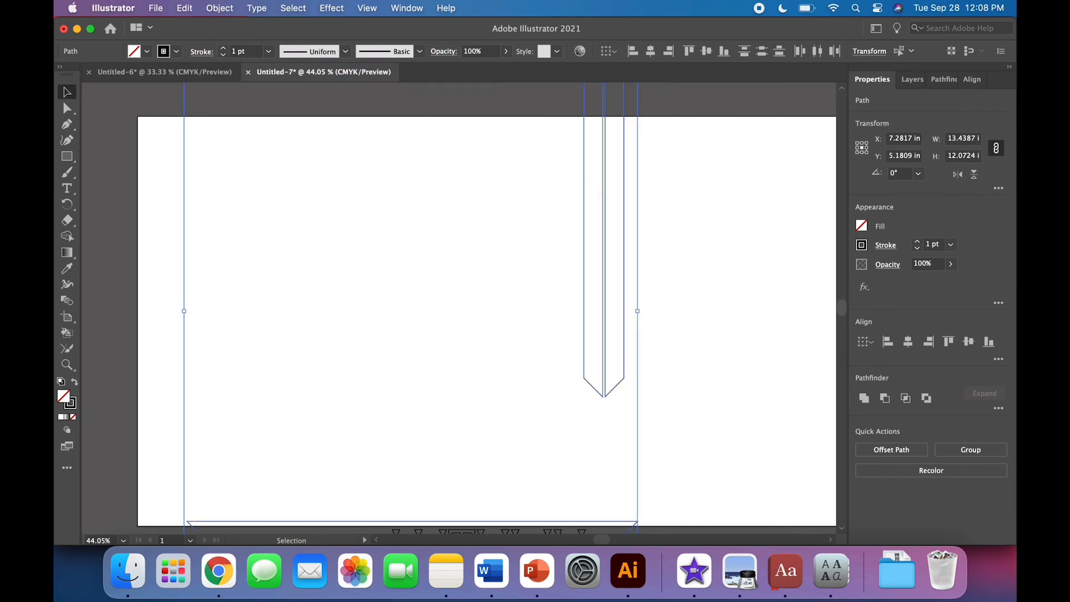
- Move the two short vertical frame pieces inside the artboard along its left edge
click(674, 262)
scroll(674, 261, down, 3)
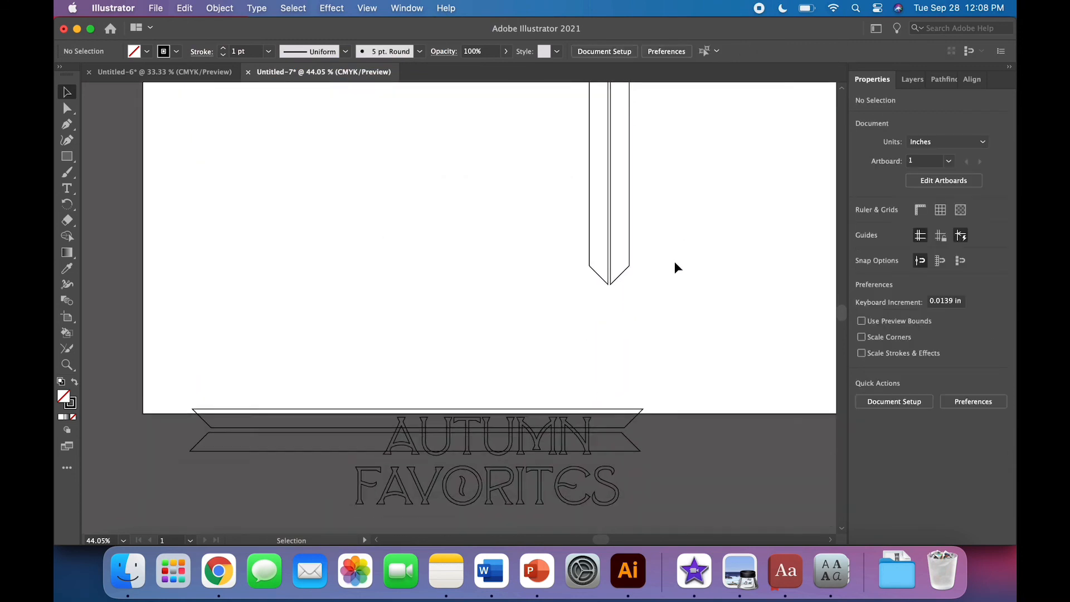
scroll(675, 261, up, 2)
scroll(674, 267, up, 1)
drag(674, 268, 172, 339)
click(267, 350)
- Move the two long horizontal frame pieces inside the artboard's lower left corner, just below the vertical pieces
scroll(266, 350, down, 3)
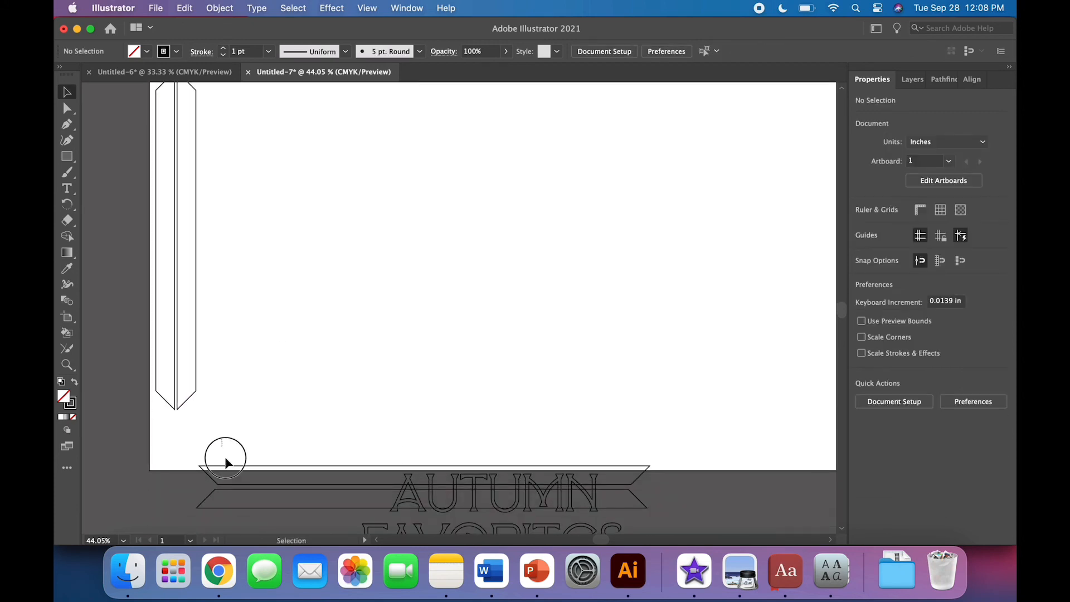
drag(251, 492, 210, 433)
click(299, 321)
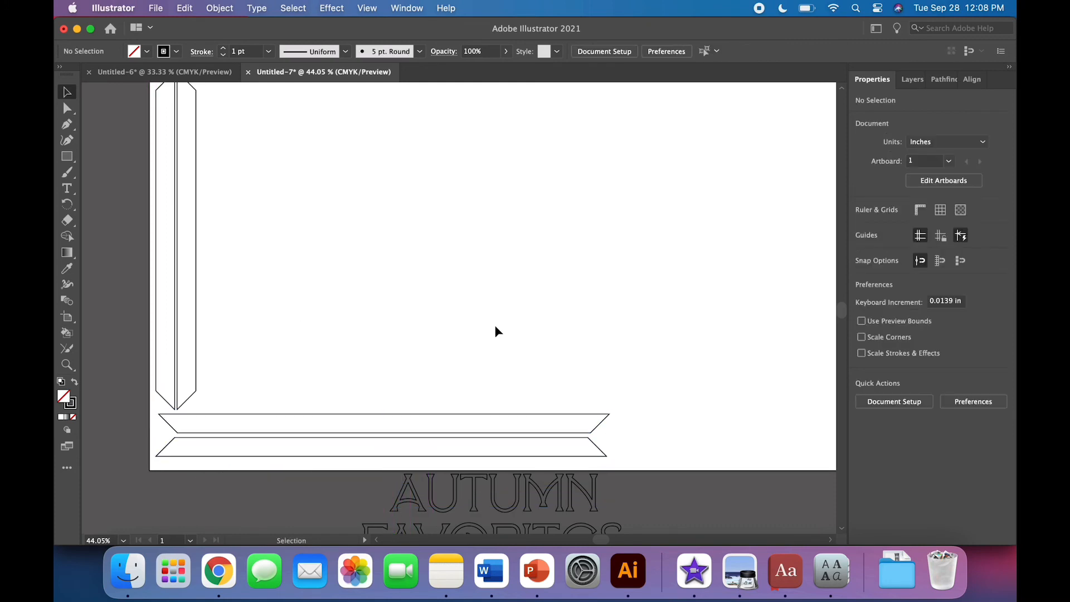
- Move the AUTUMN FAVORITES title group onto the artboard, beside the vertical pieces and above the horizontal ones
scroll(495, 331, down, 3)
click(405, 428)
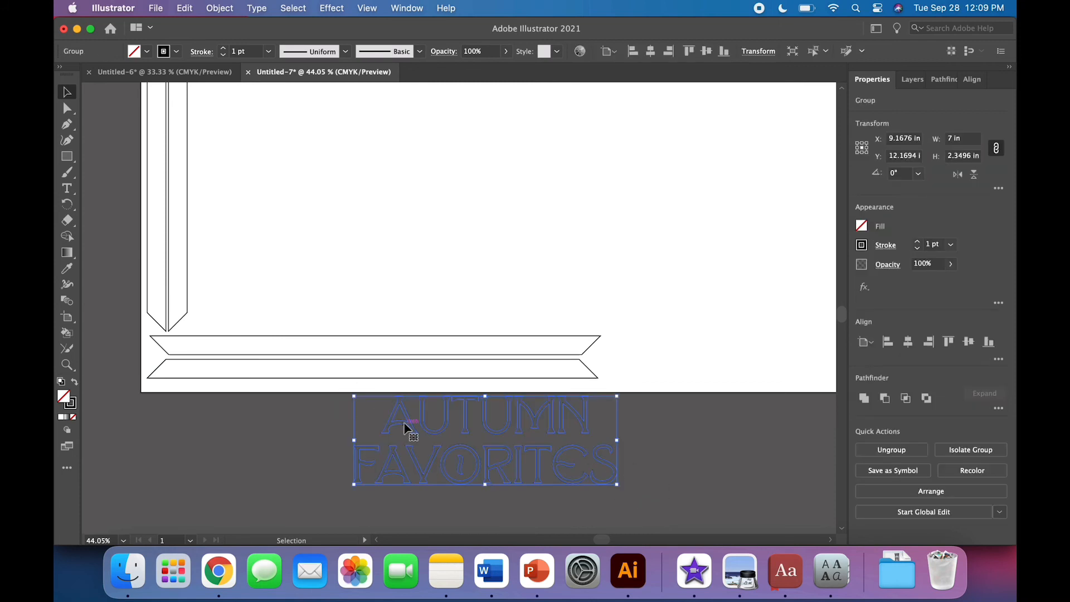
drag(406, 428, 273, 262)
click(342, 187)
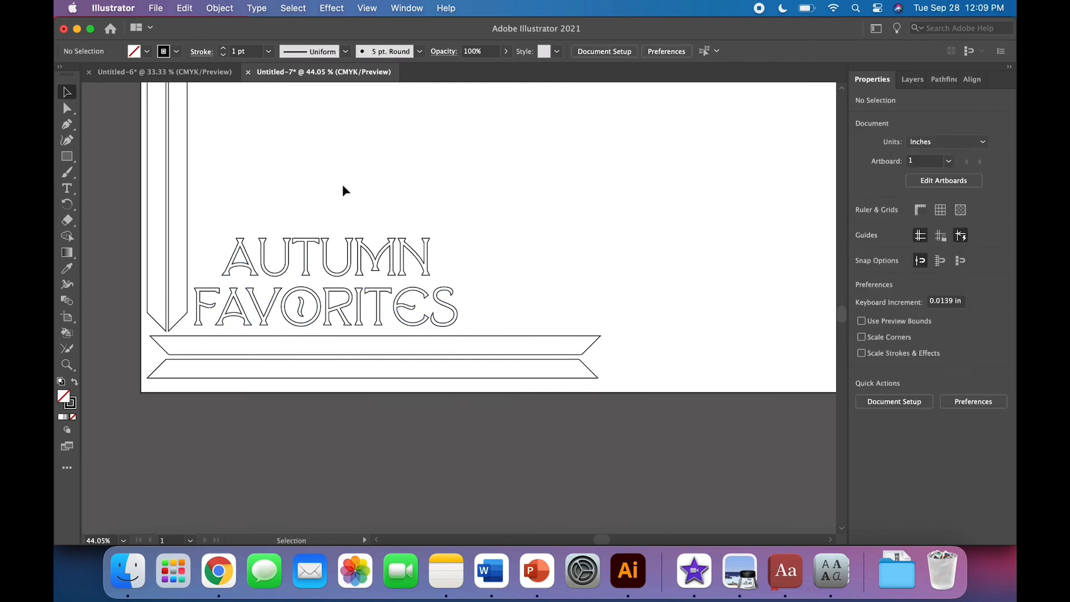
- Ungroup the title and move AUTUMN down and left so it sits close above FAVORITES, aligned with its left edge
scroll(351, 186, left, 5)
click(527, 259)
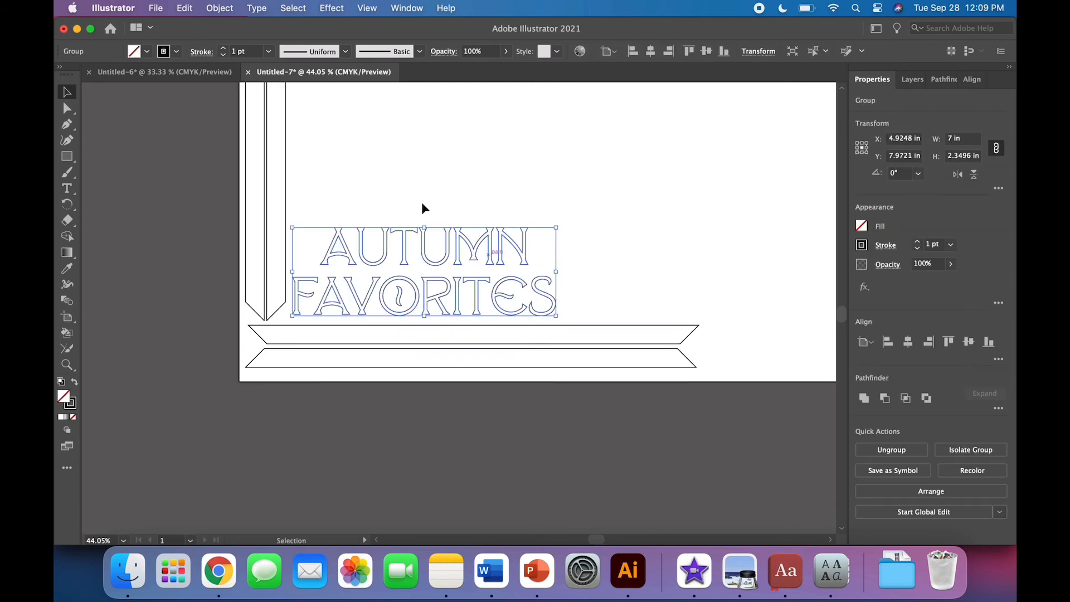
click(220, 8)
click(223, 93)
click(606, 236)
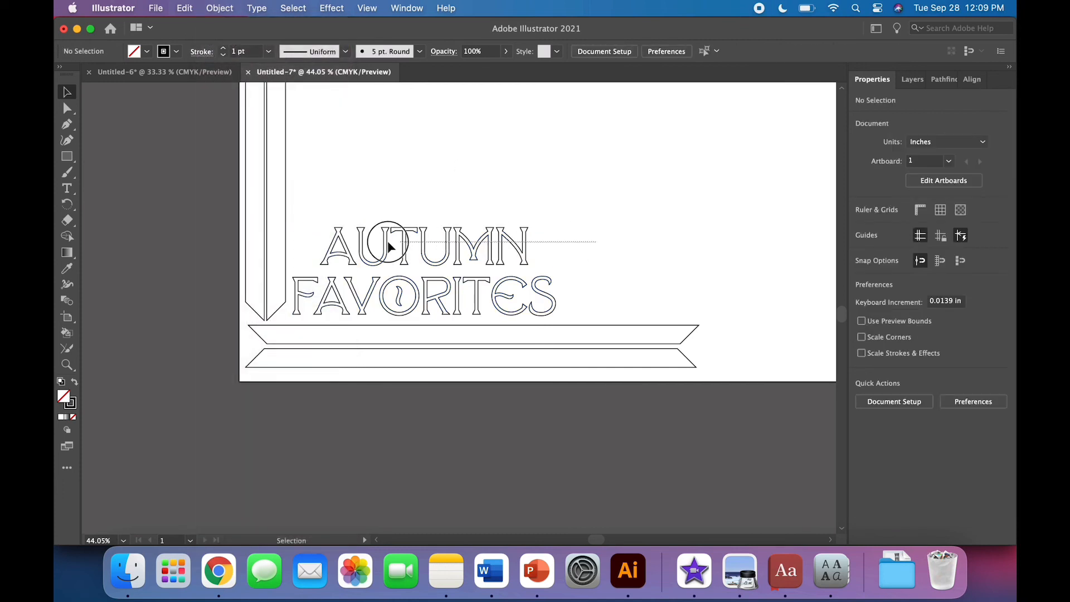
click(332, 248)
drag(341, 252, 312, 263)
click(568, 269)
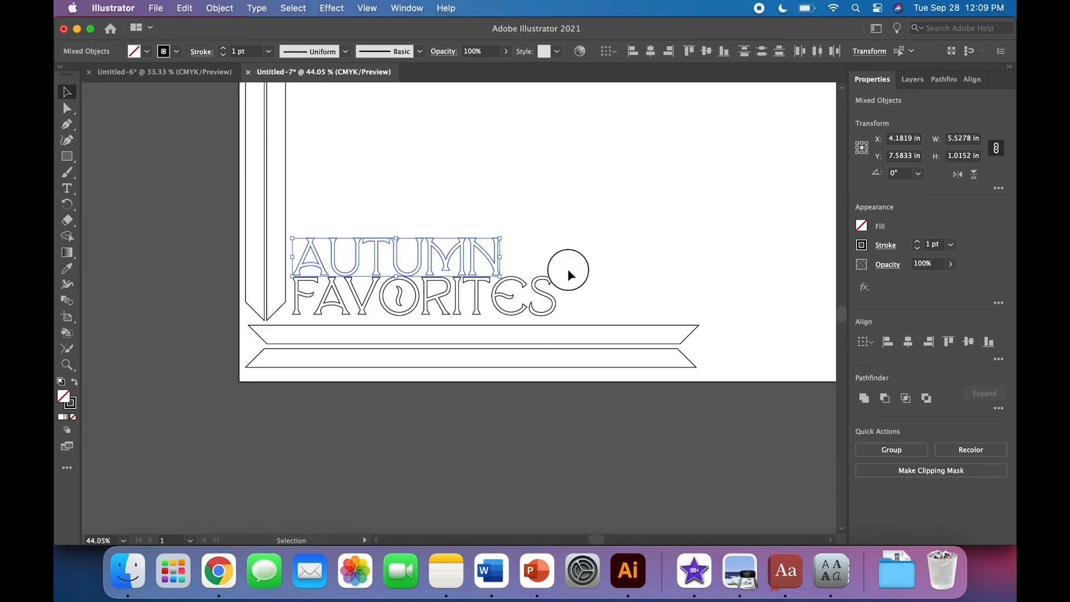
- Nudge both title words together left and down until they sit close to the vertical and horizontal frame pieces
drag(575, 302, 300, 254)
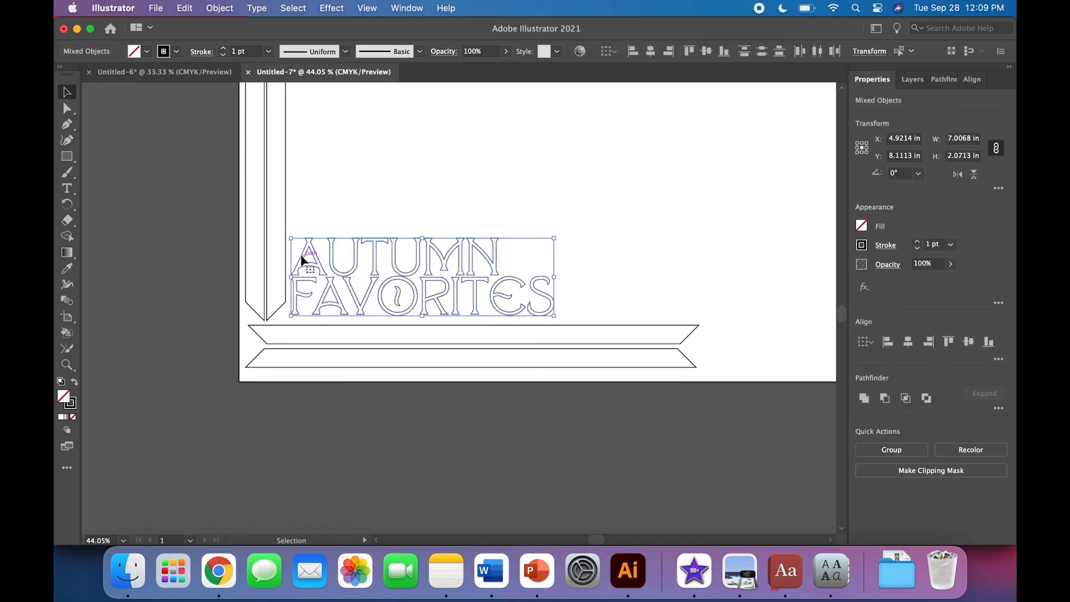
key(Down)
key(Down)
key(Down)
key(Down)
key(Down)
key(Down)
key(Down)
key(Down)
key(Down)
key(Down)
key(Down)
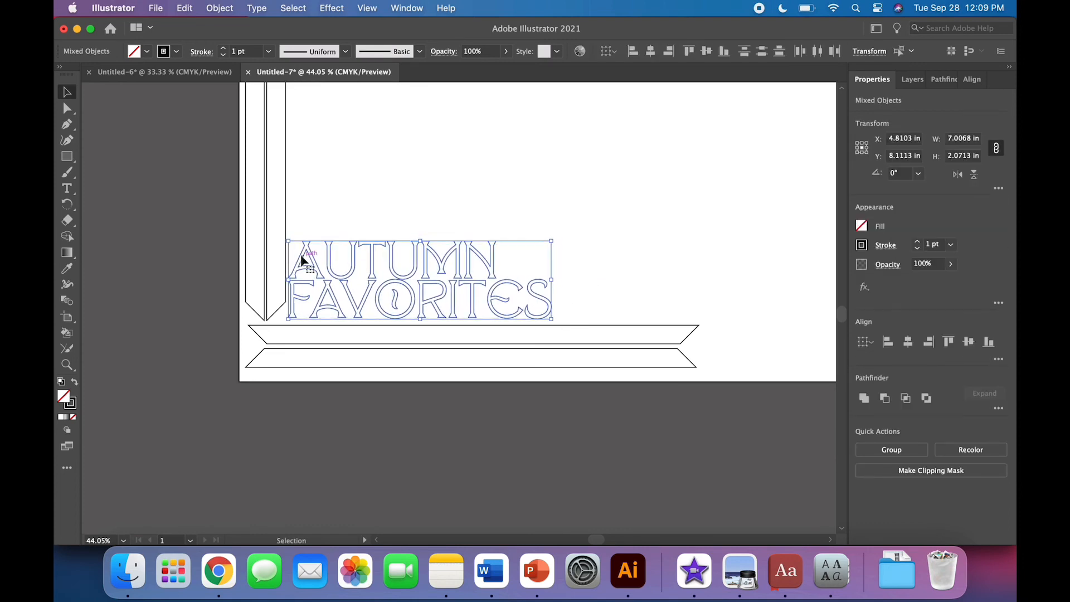
key(Down)
key(Down)
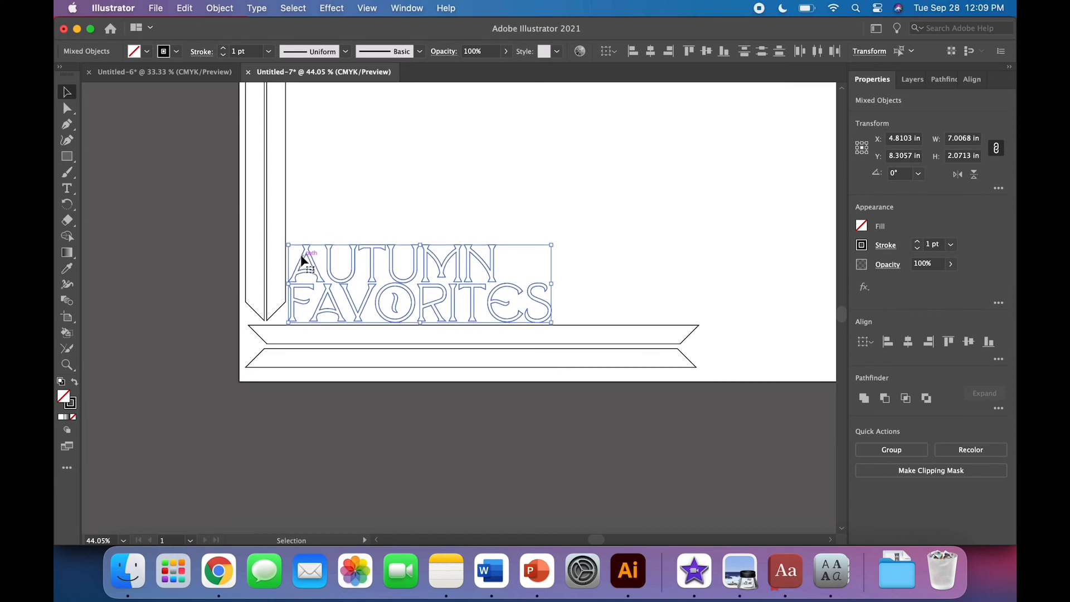
click(329, 217)
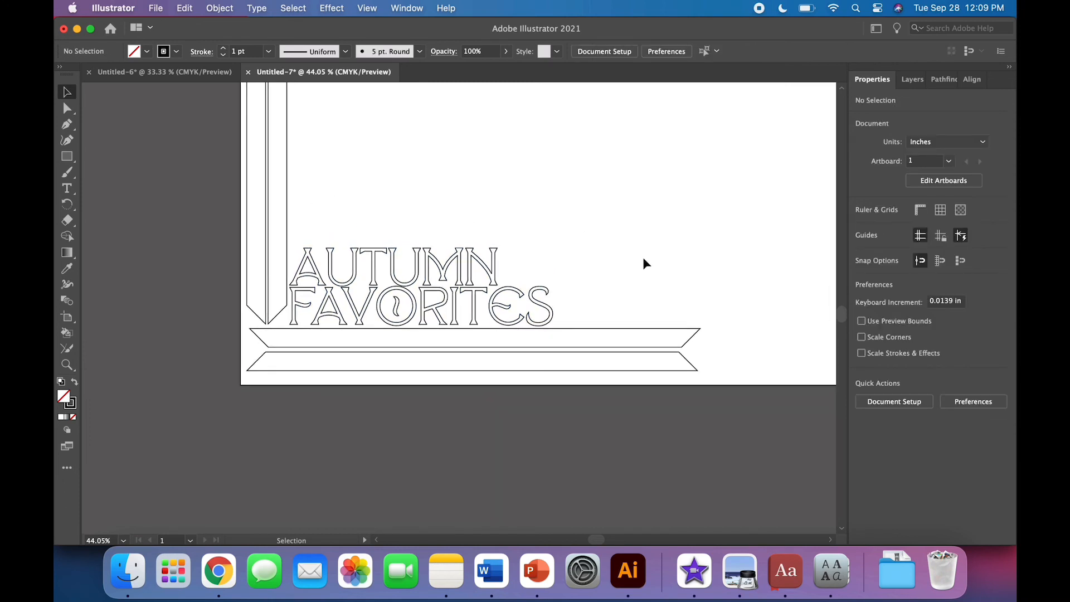
- Save the document as "Autumn Favorites Frame Words" in Adobe Illustrator (ai) format in Creative Cloud Files
key(super+minus)
key(super+minus)
key(super+minus)
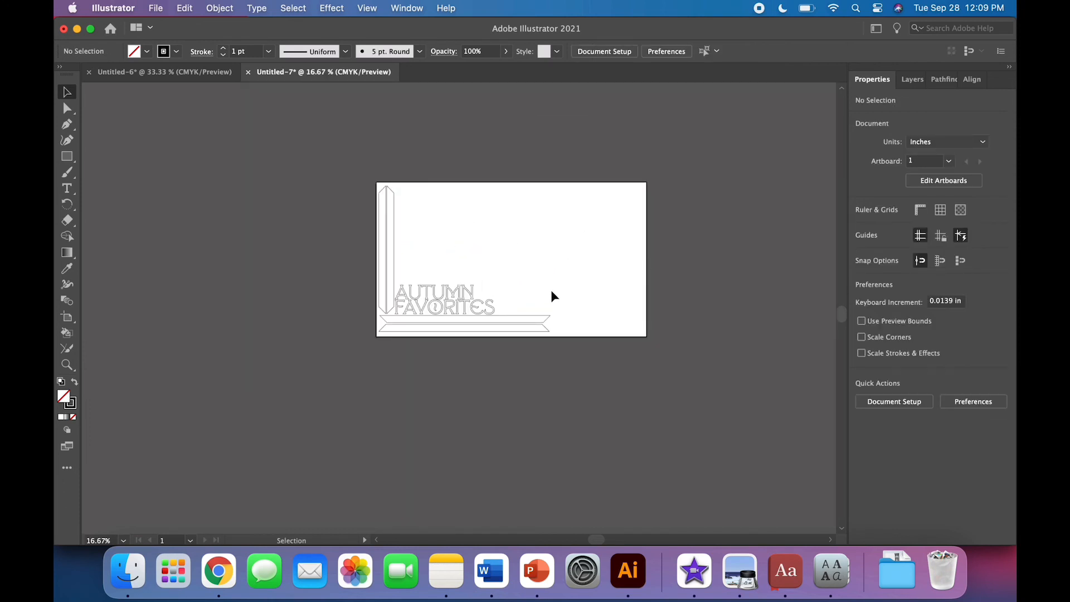
key(super+s)
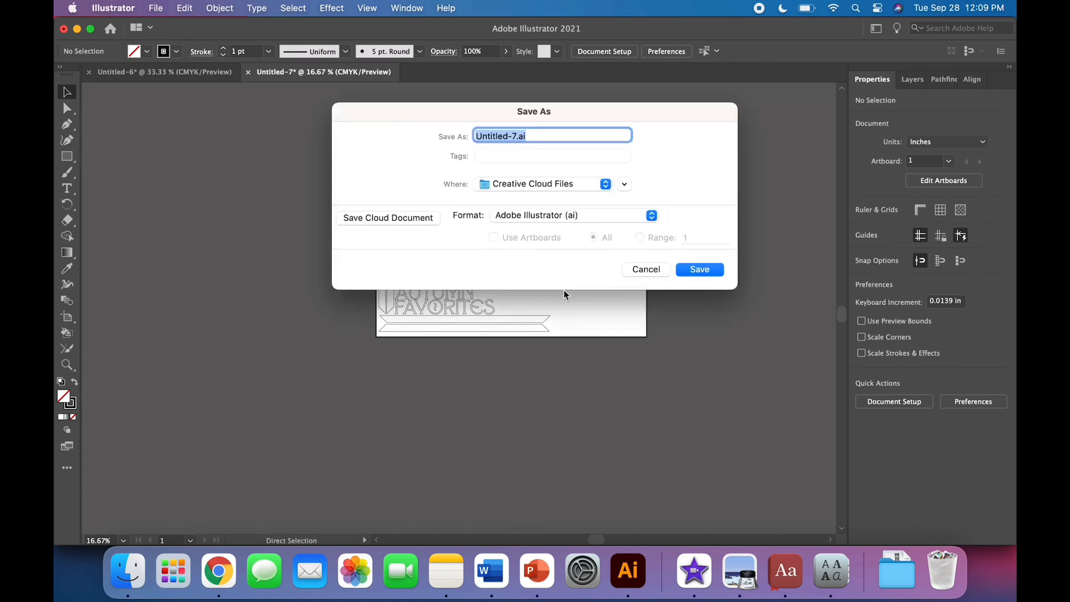
text(Autumn F)
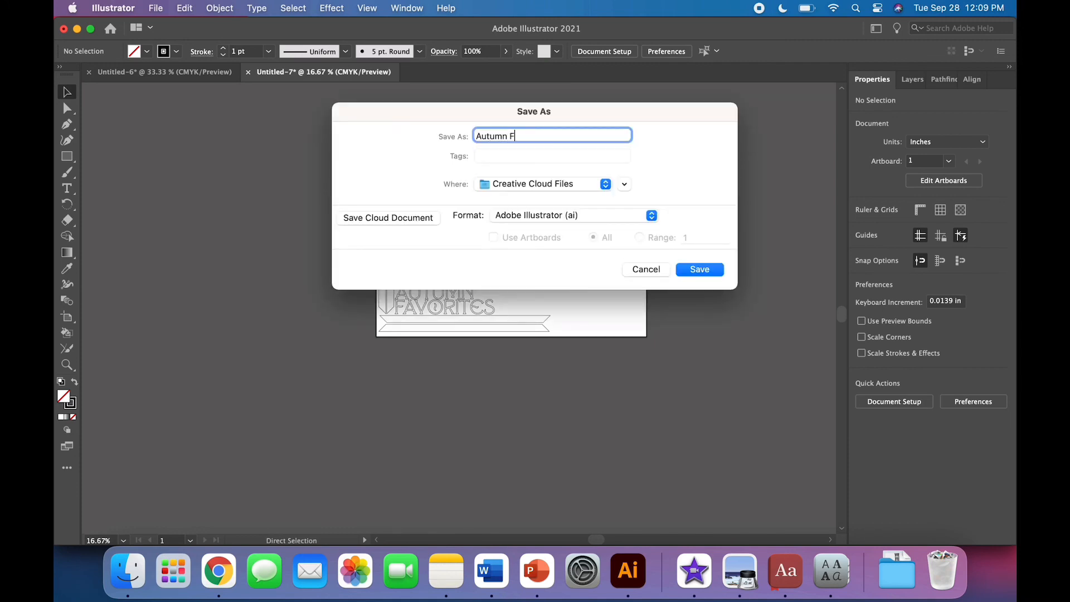
text(avorites Frame Words)
key(Return)
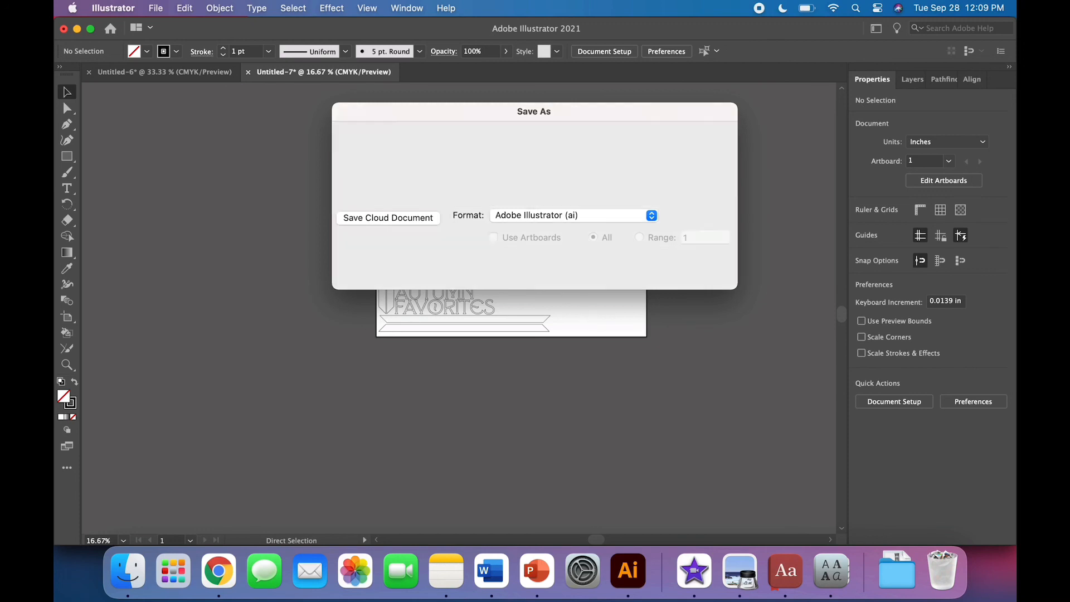
key(Return)
- Save a copy of the frame and words document in SVG (svg) format under the same name, keeping the SVG 1.0 options
click(155, 8)
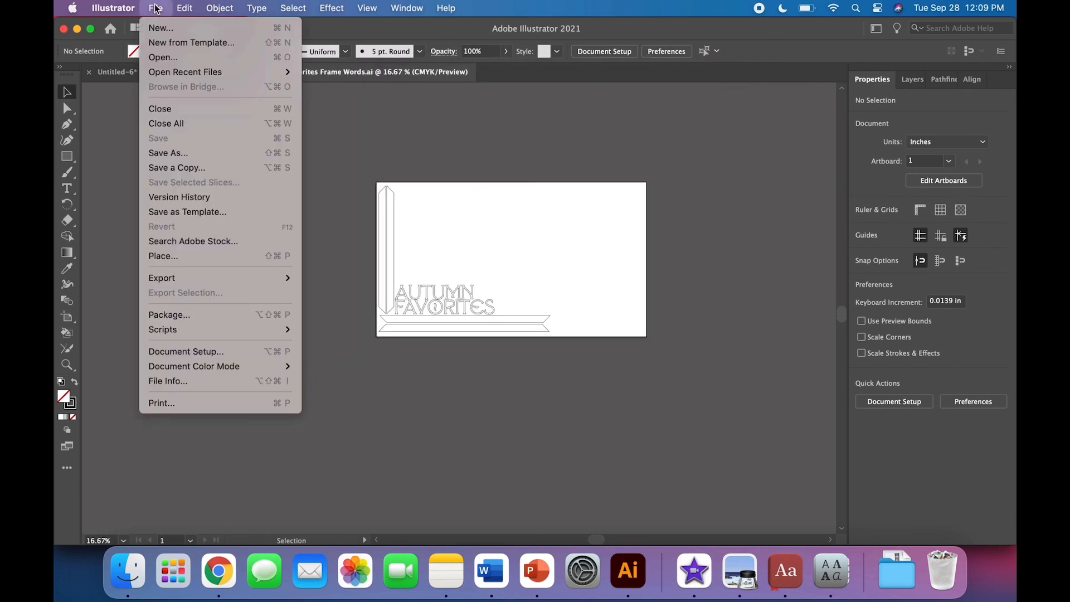
click(172, 153)
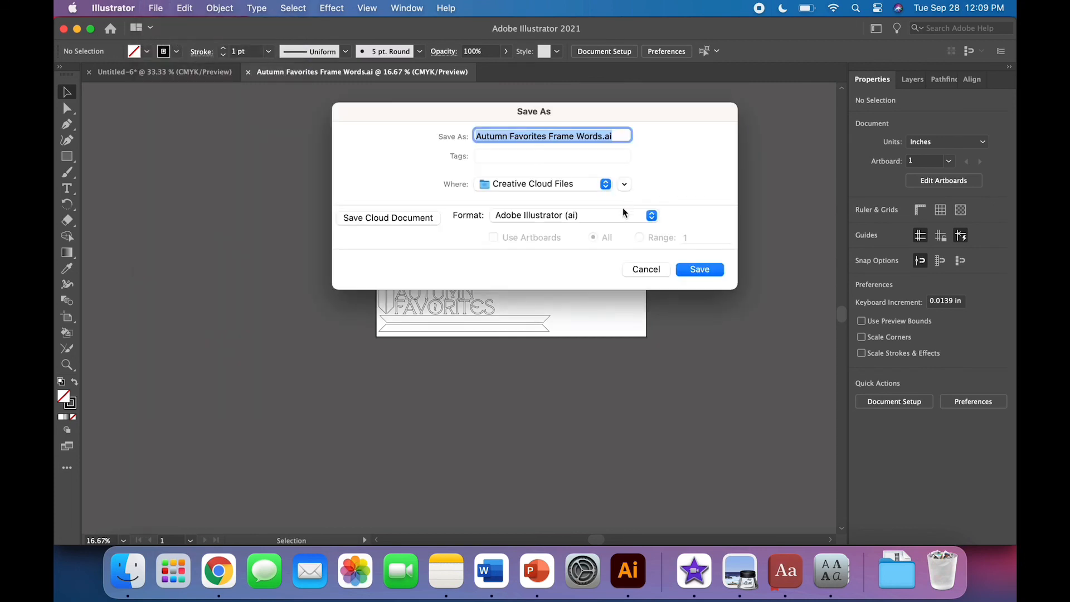
click(623, 215)
click(599, 286)
key(Return)
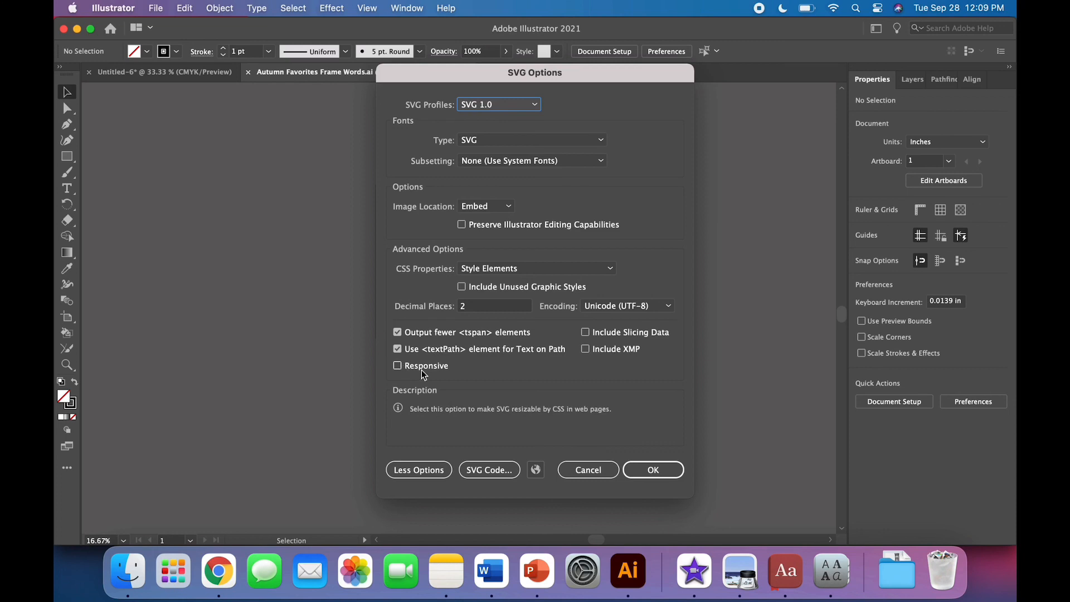
click(652, 470)
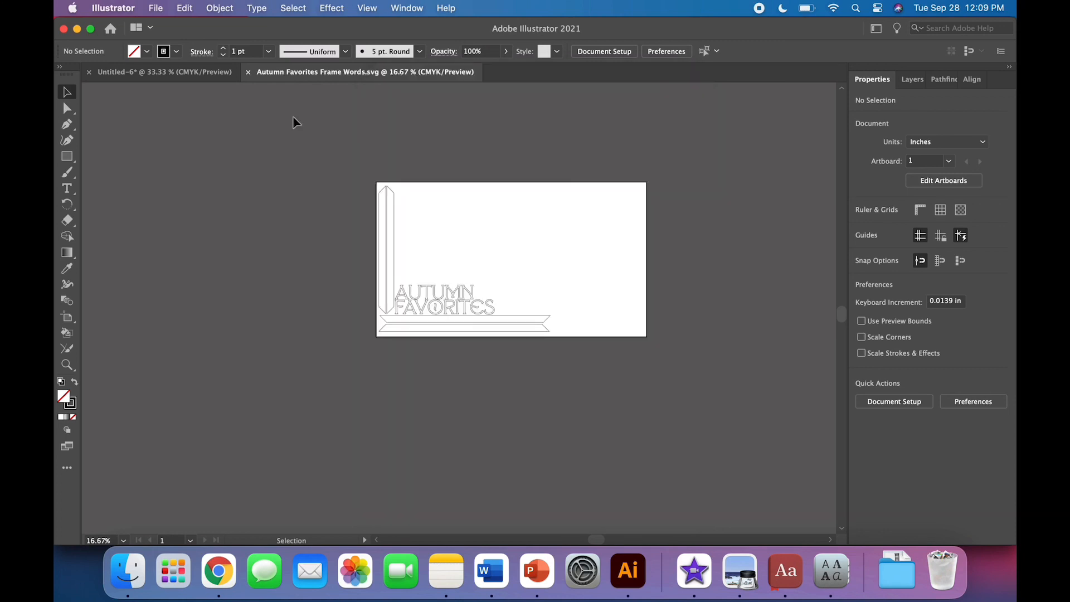
- Return to the Untitled-6 document and delete the green inner rectangle around the title and activity list
click(166, 73)
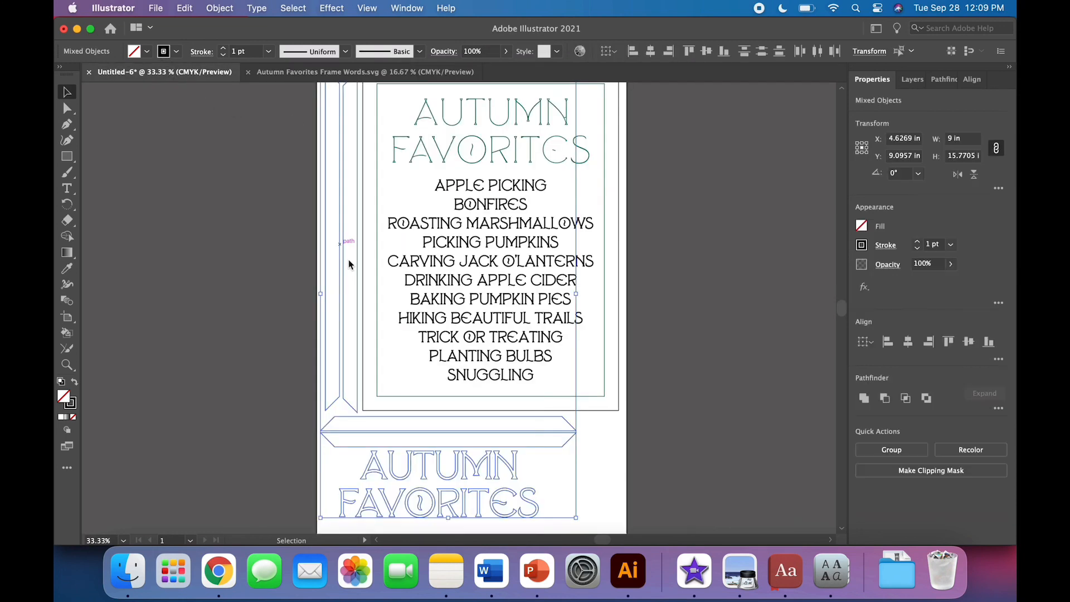
click(628, 324)
scroll(640, 358, up, 2)
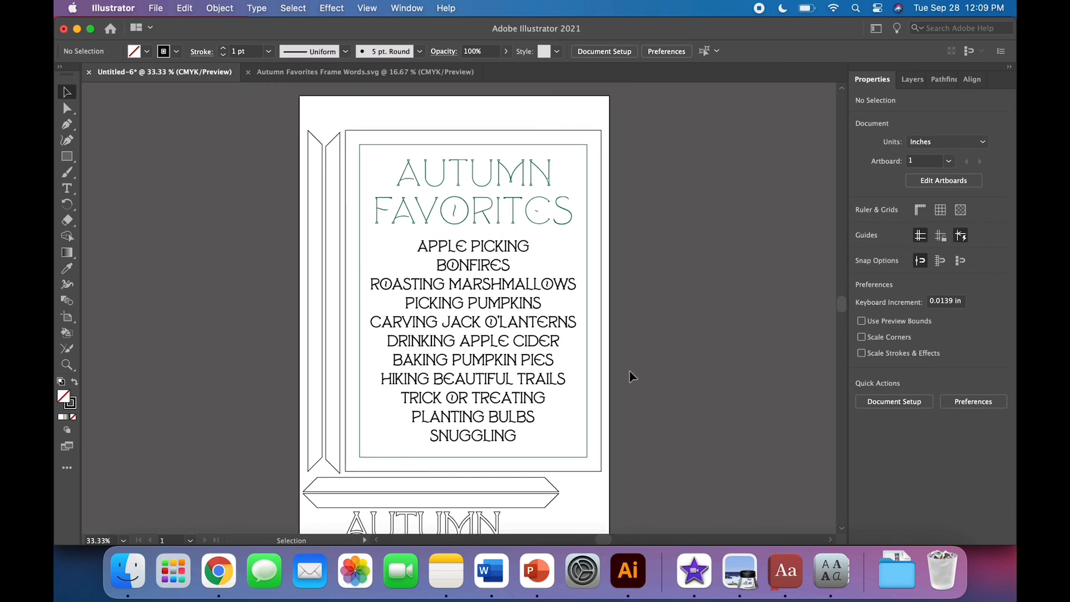
click(587, 412)
click(668, 415)
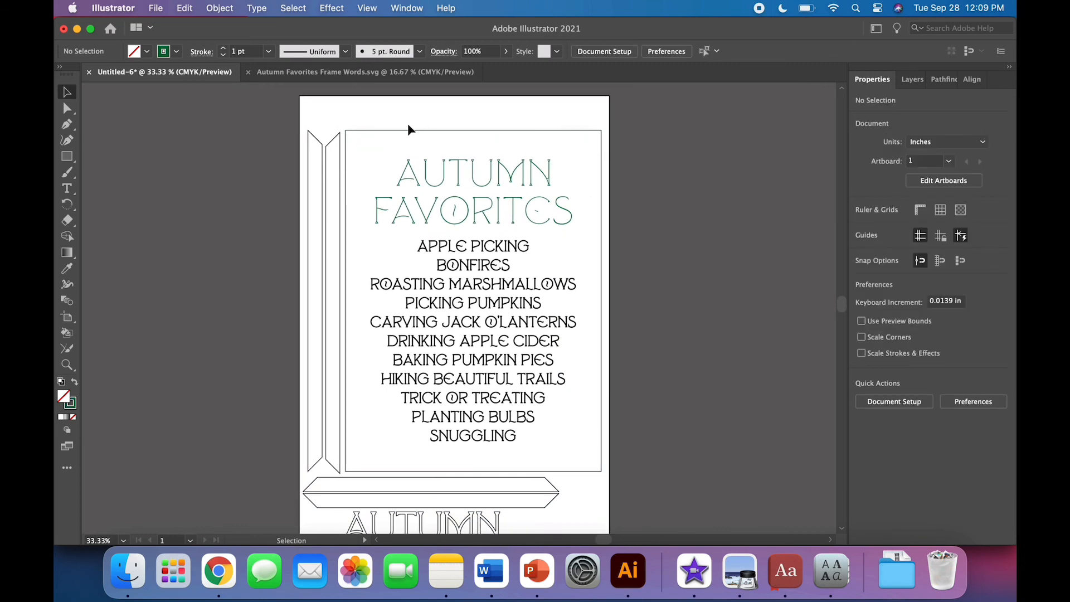
- Copy the 9 x 12 in backing rectangle with its title and activity list into a new 19 x 10.9 in document
drag(379, 118, 609, 467)
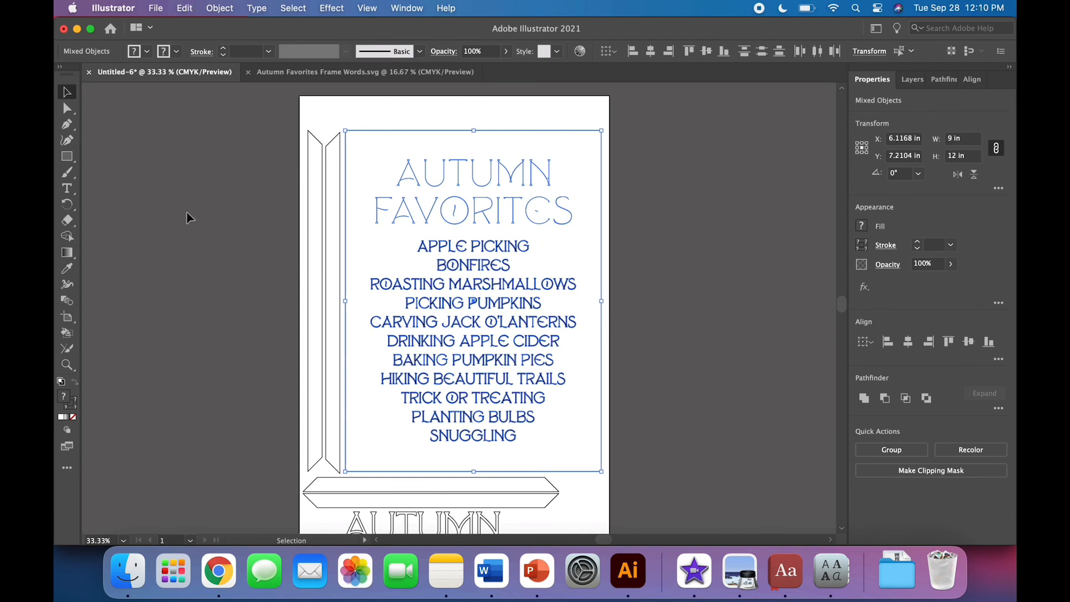
click(159, 8)
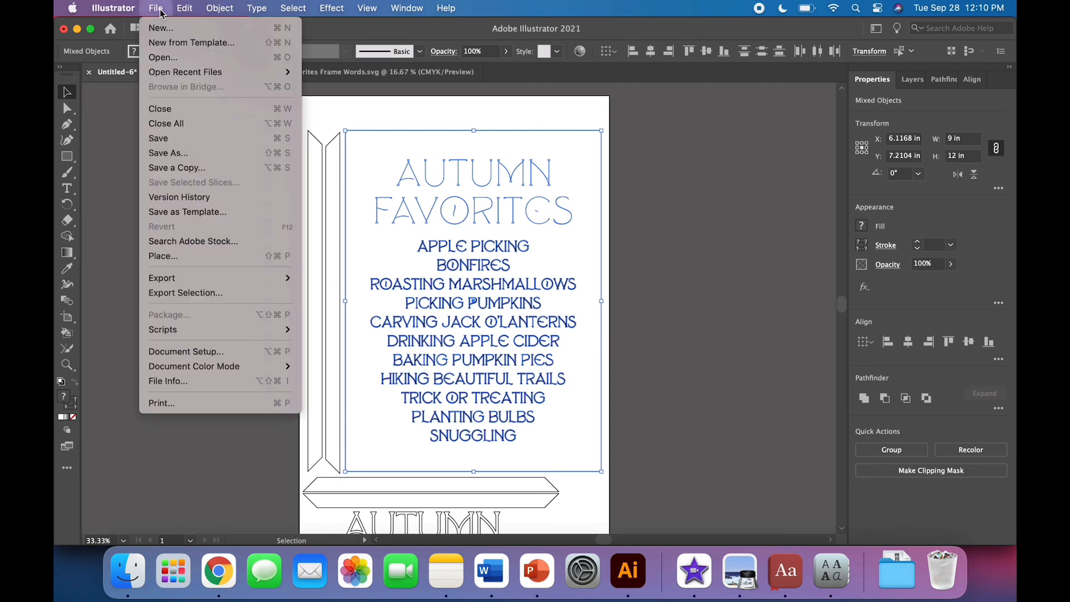
click(161, 28)
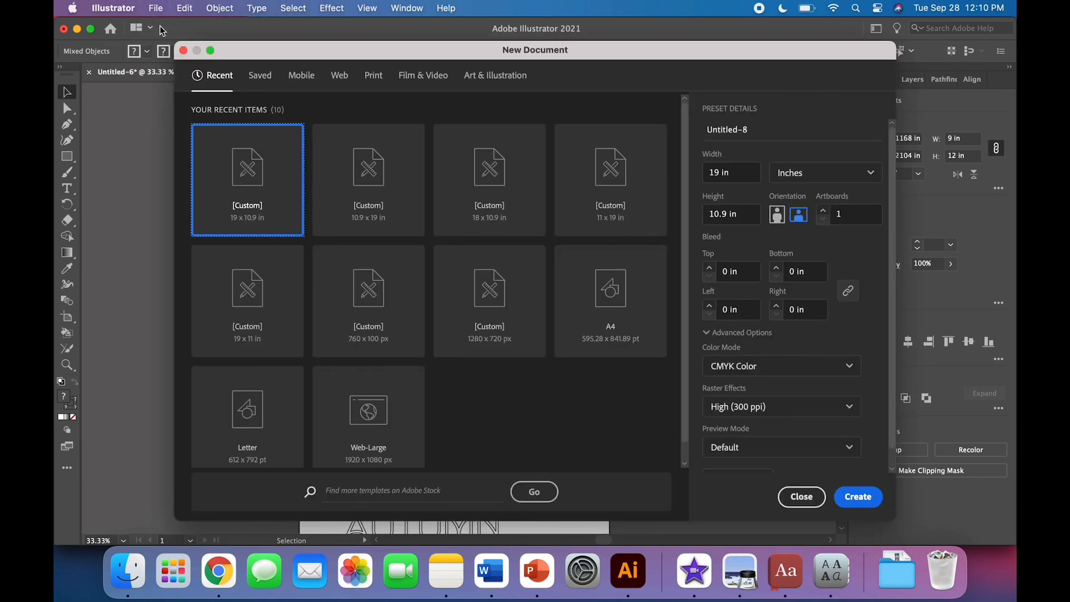
key(Return)
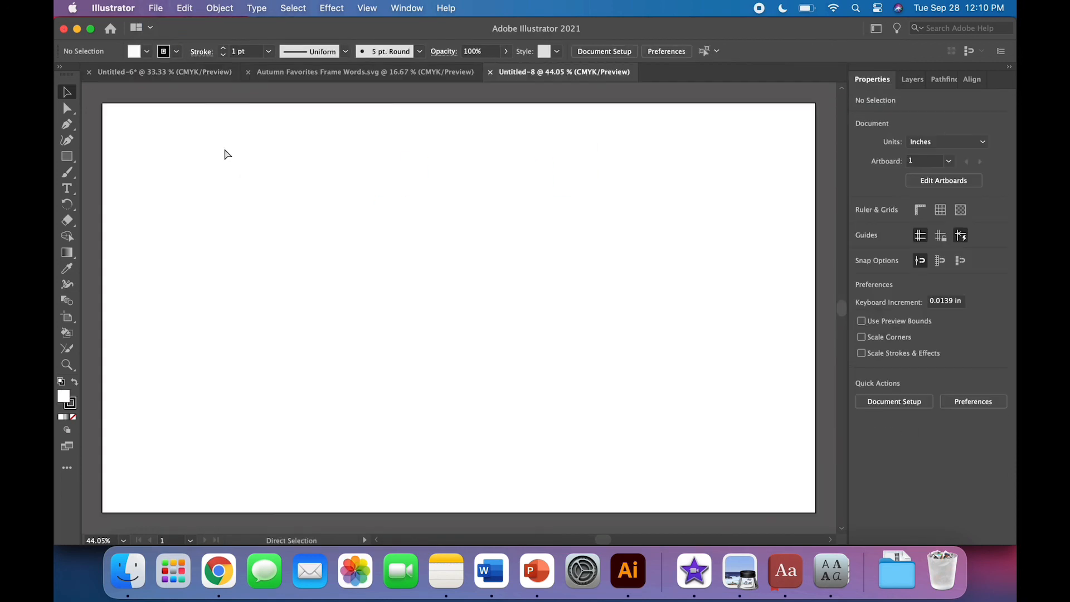
key(super+v)
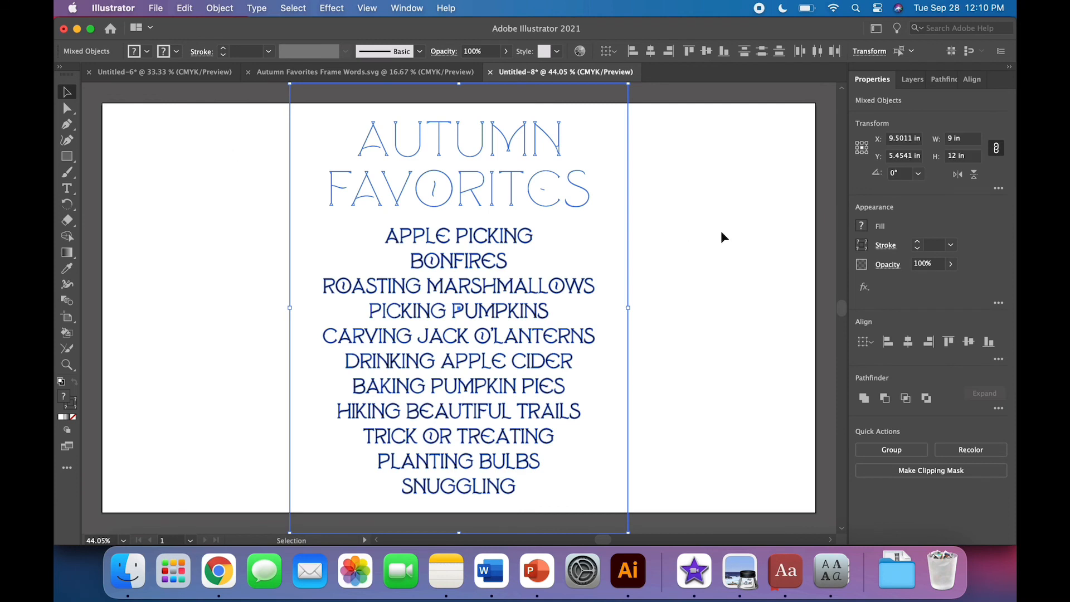
- Rotate the pasted sign backing 90° and move it close into the artboard's upper-left corner
click(898, 173)
text(9)
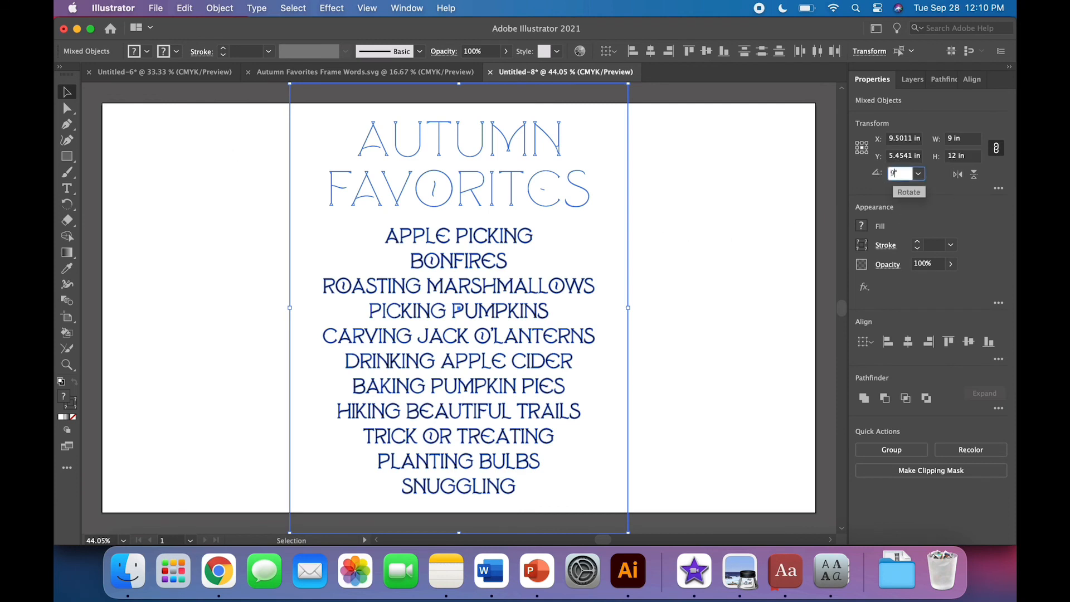
text(0)
key(Return)
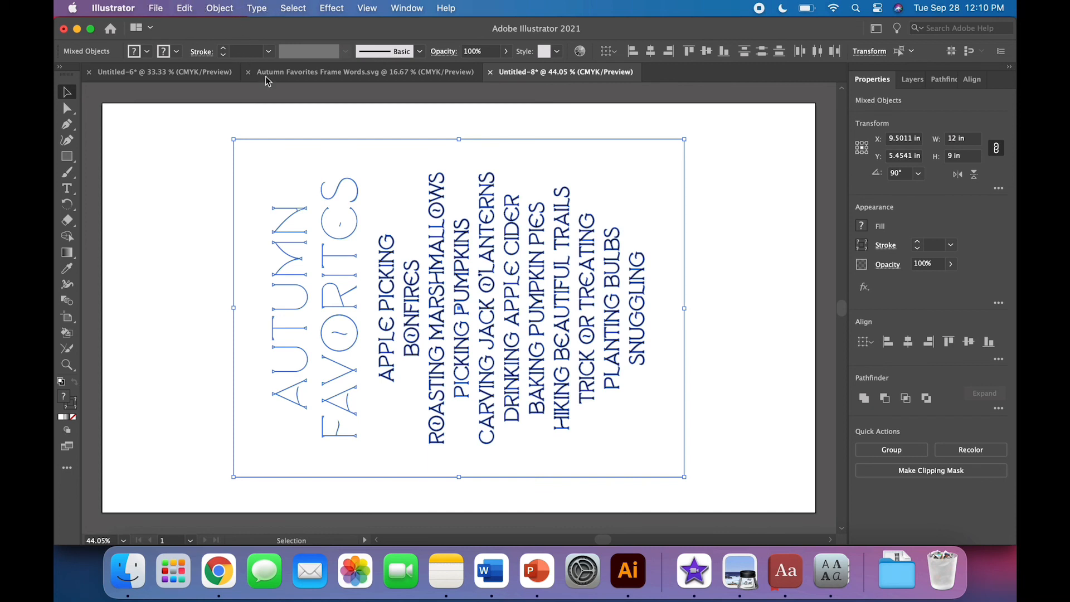
scroll(413, 319, left, 2)
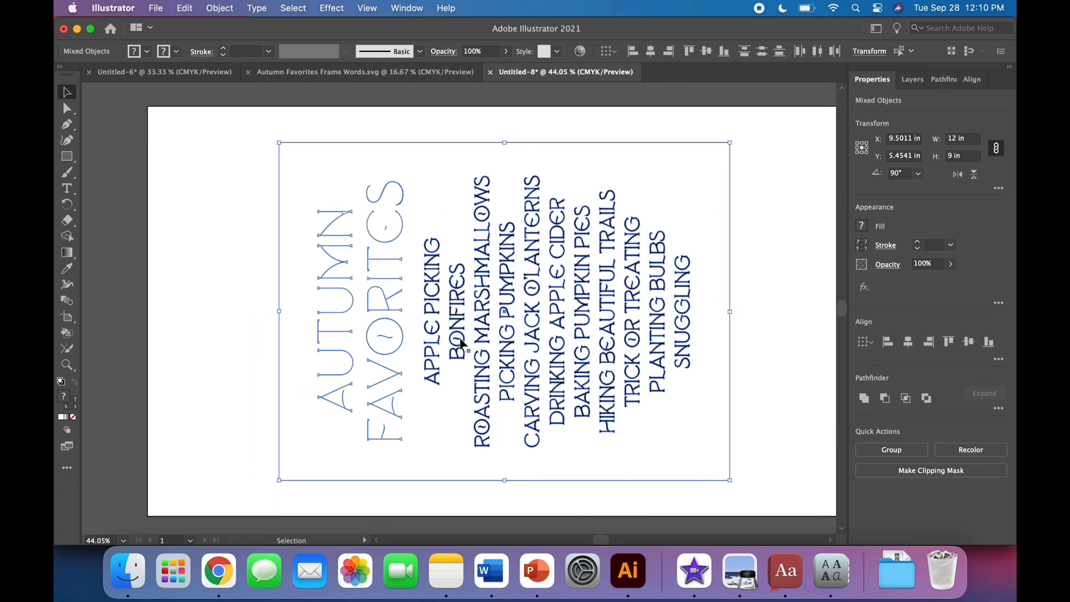
drag(461, 345, 337, 312)
click(687, 313)
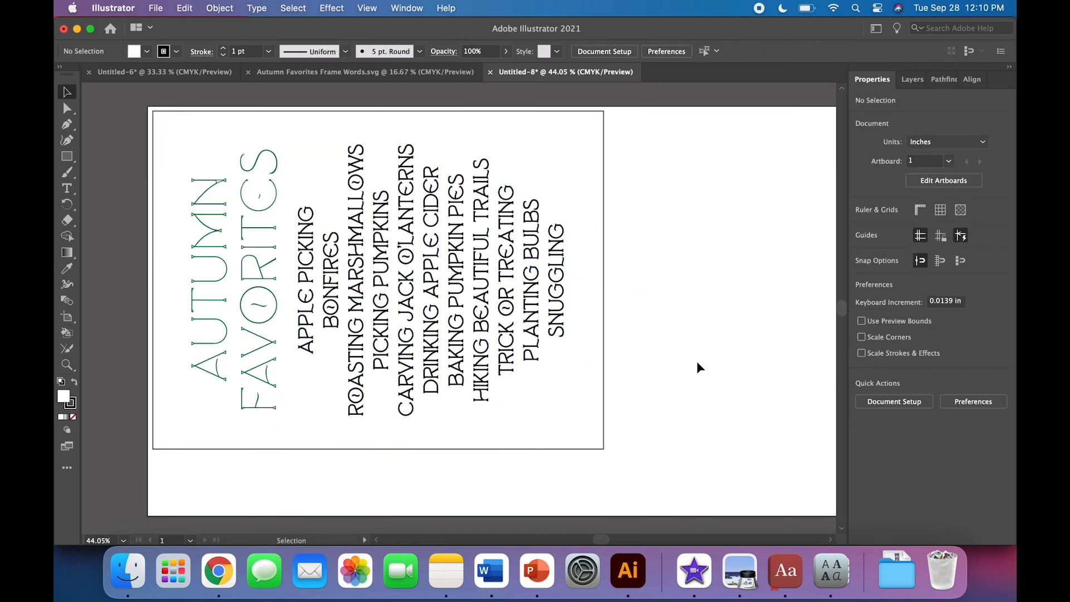
- Save the document as "Autumn Favorites Sign Backing" in Adobe Illustrator (ai) format in Creative Cloud Files
key(super+shift+s)
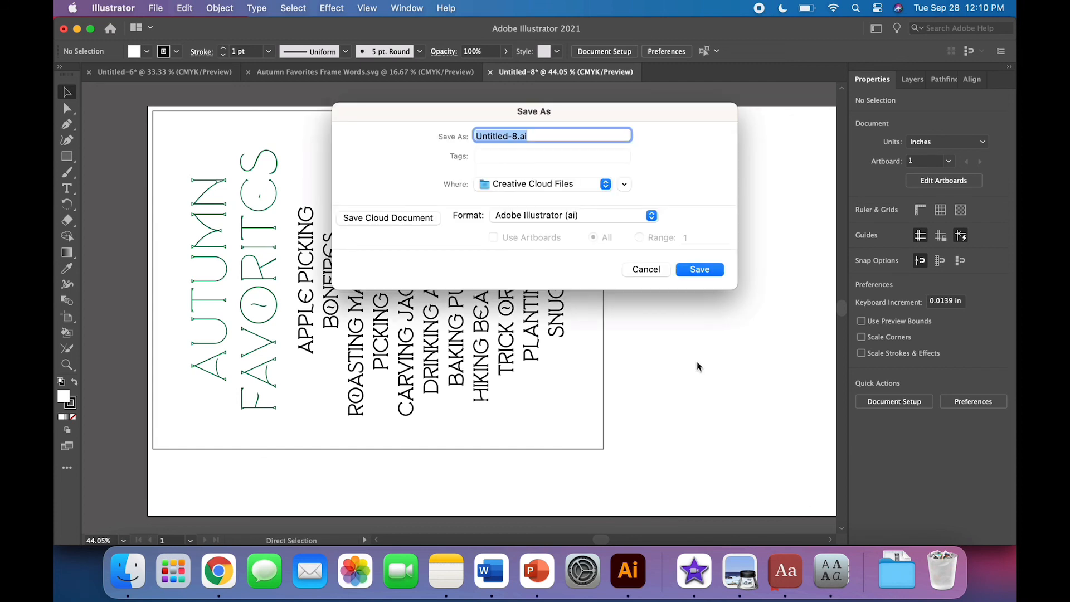
text(Autumn Favorite)
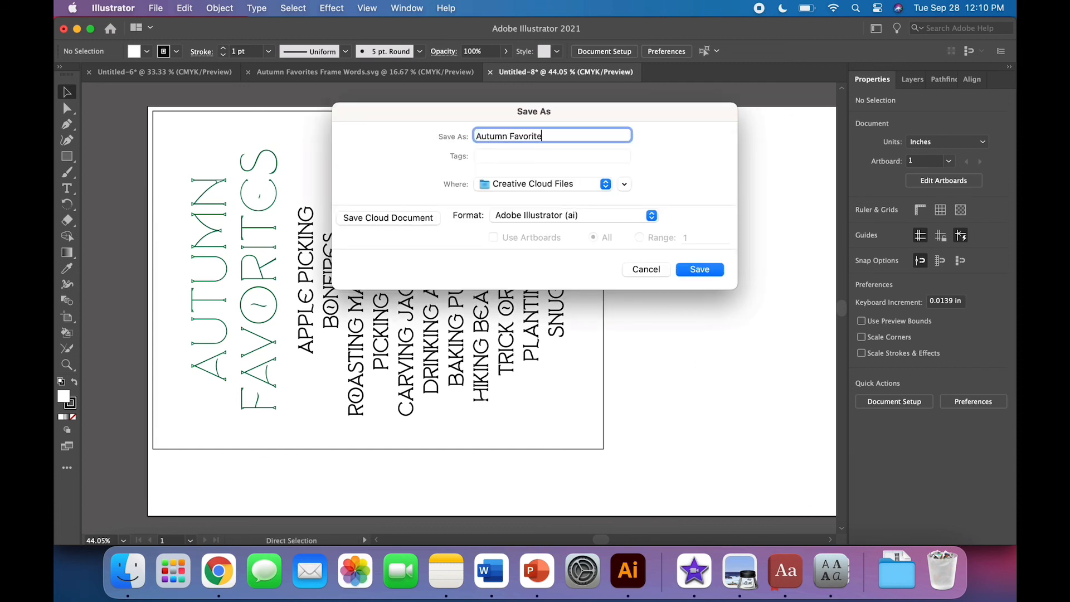
text(s Sign Backing)
key(Return)
key(Return)
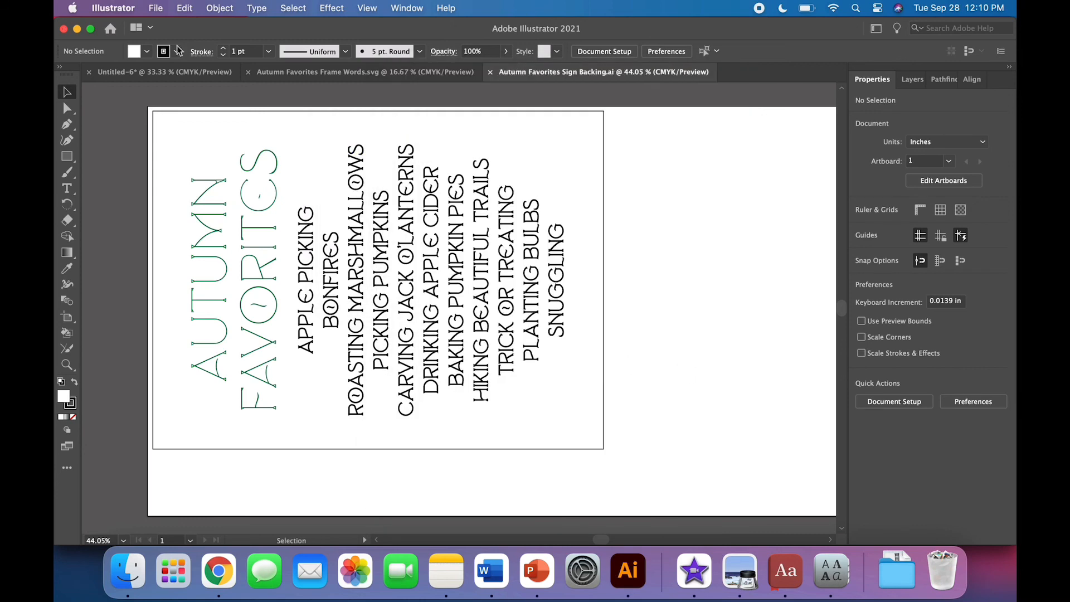
- Save the sign backing document in SVG (svg) format under the same name, accepting the SVG 1.0 options
click(156, 8)
click(554, 186)
click(567, 216)
click(567, 288)
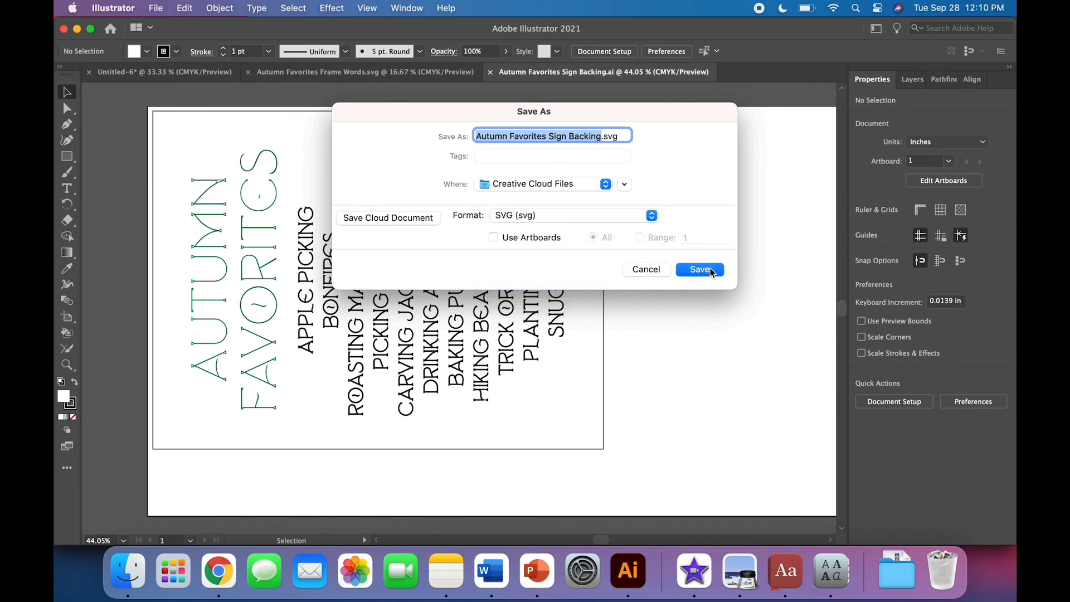
click(701, 269)
click(652, 469)
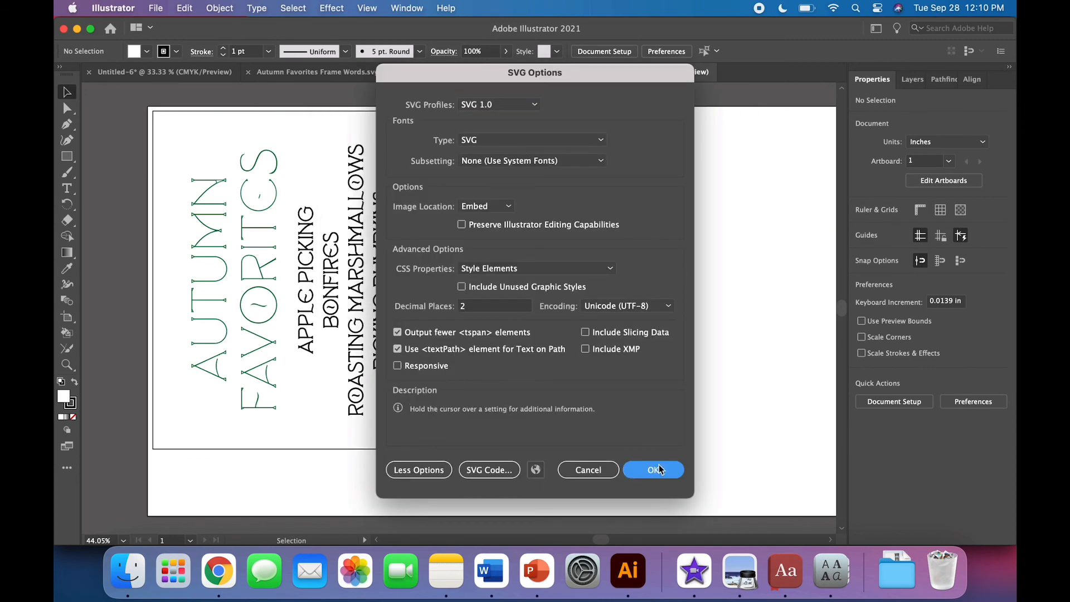